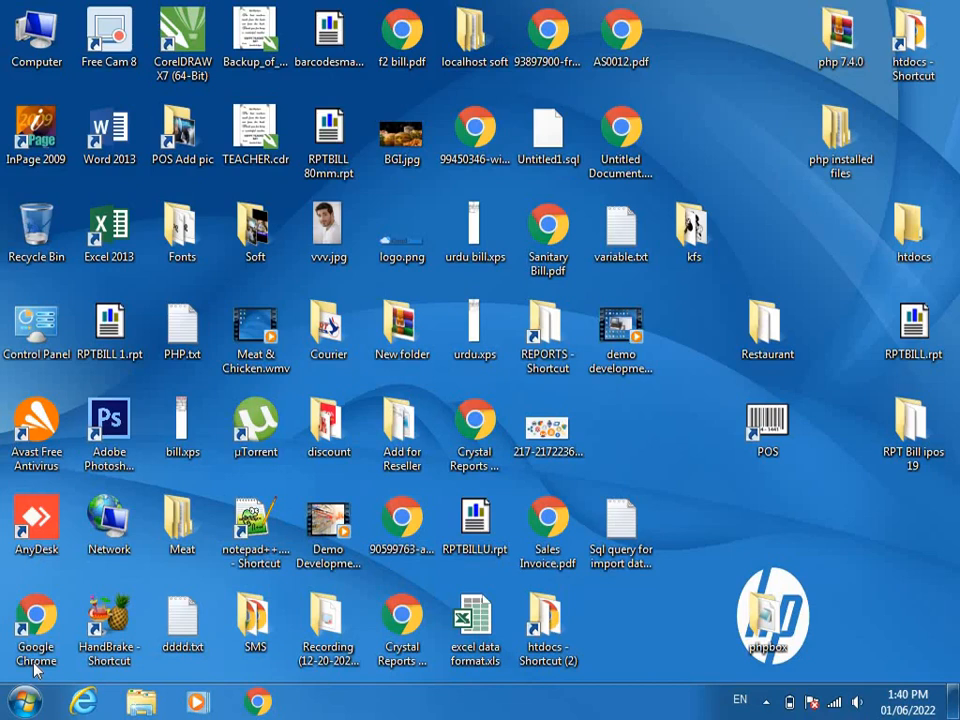
Log in to the Point of Sale System with user ID A and the account password, then dismiss the startup database backup utility.
{"action": "double_click", "coordinate": [768, 428]}
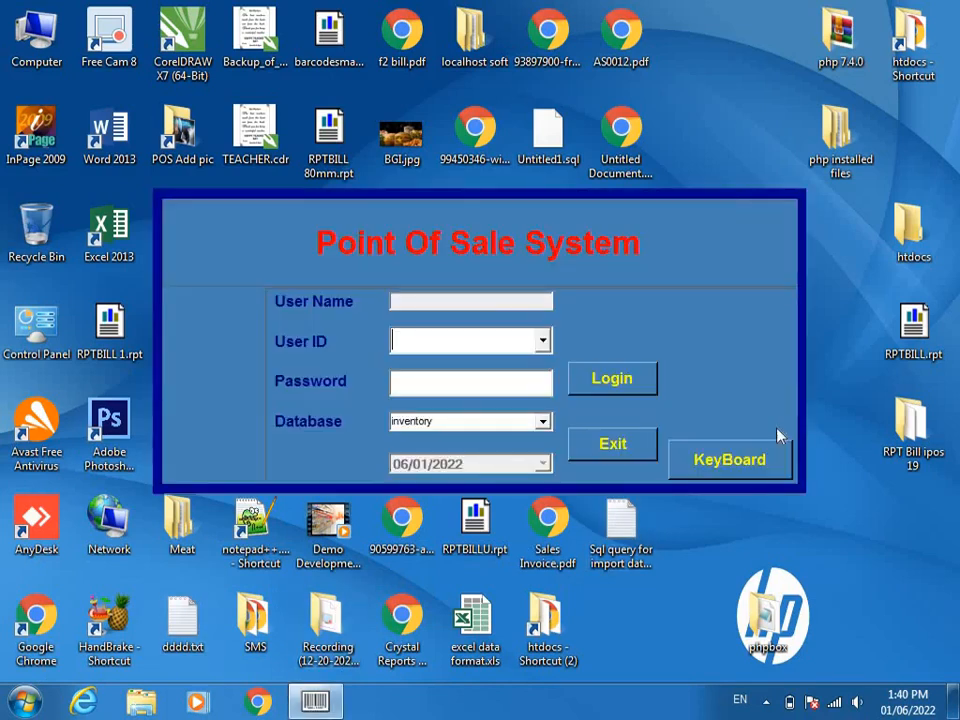
{"action": "type", "text": "A"}
{"action": "key", "text": "Tab"}
{"action": "type", "text": "***"}
{"action": "key", "text": "Tab"}
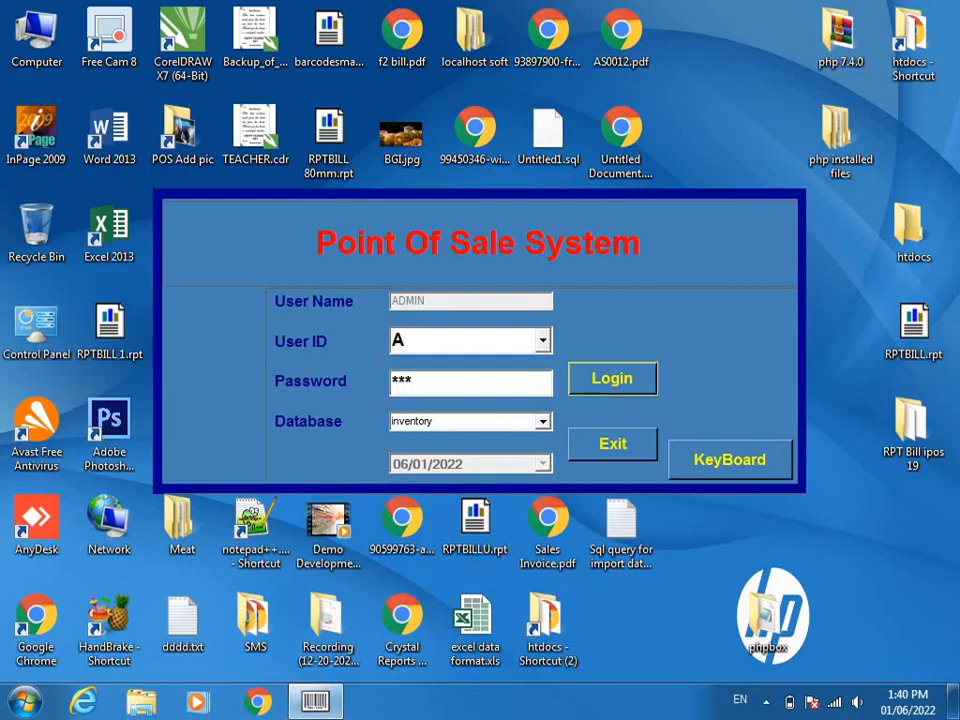
{"action": "key", "text": "Return"}
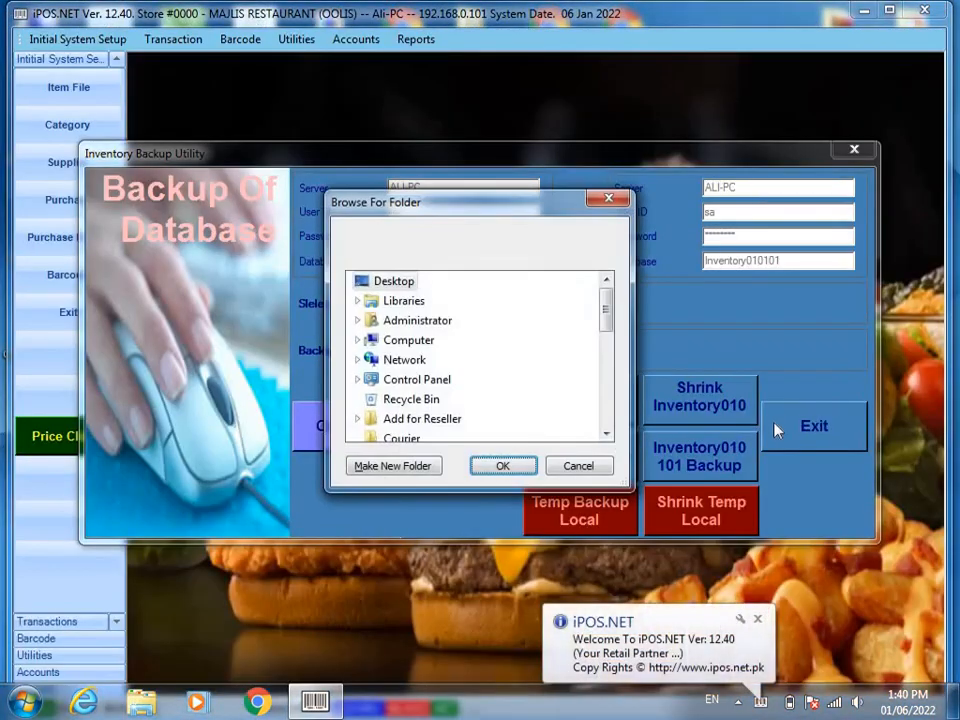
{"action": "left_click", "coordinate": [603, 466]}
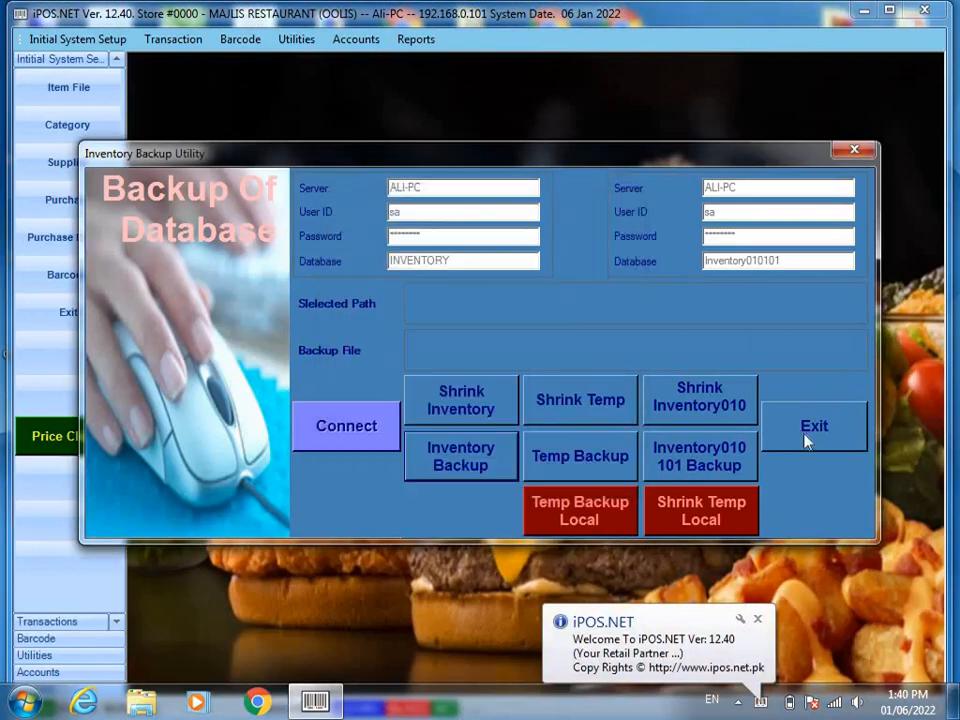
{"action": "left_click", "coordinate": [808, 440]}
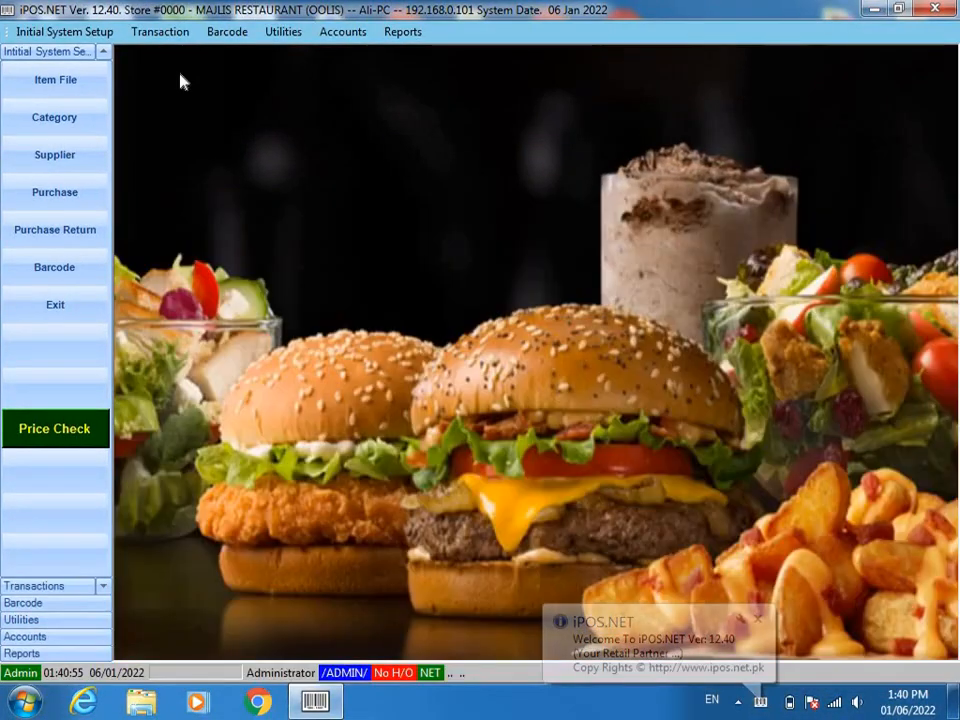
Browse the item category records, from RAW MATERIALS through PASTA, PIZZA, SOUP, SOFT DRINKS and JUICE N SHAKE, and close the category form.
{"action": "left_click", "coordinate": [57, 118]}
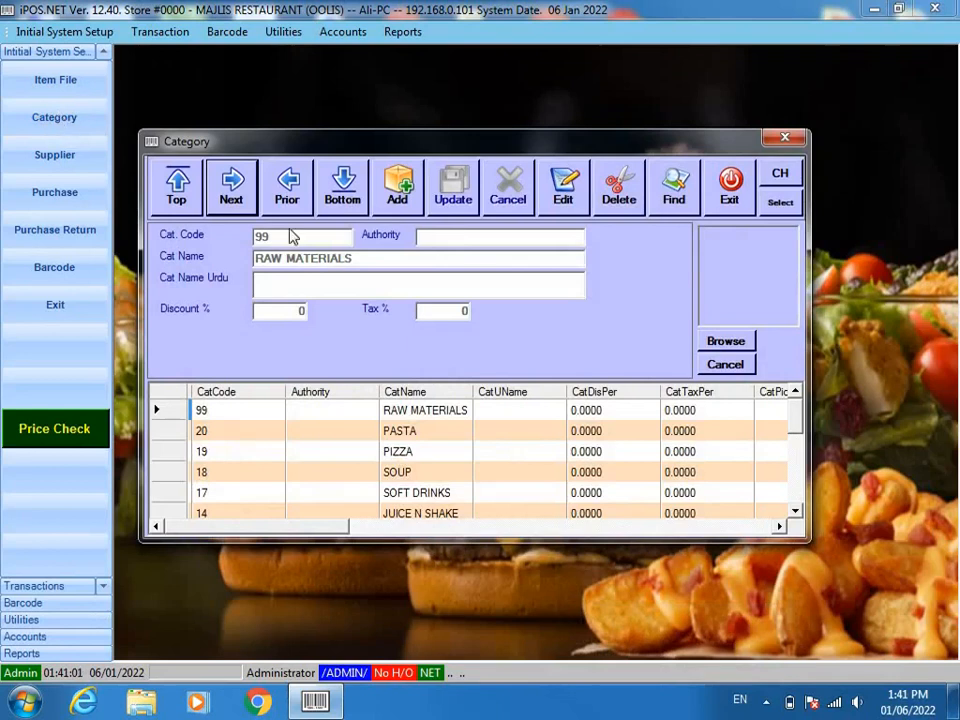
{"action": "left_click", "coordinate": [408, 418]}
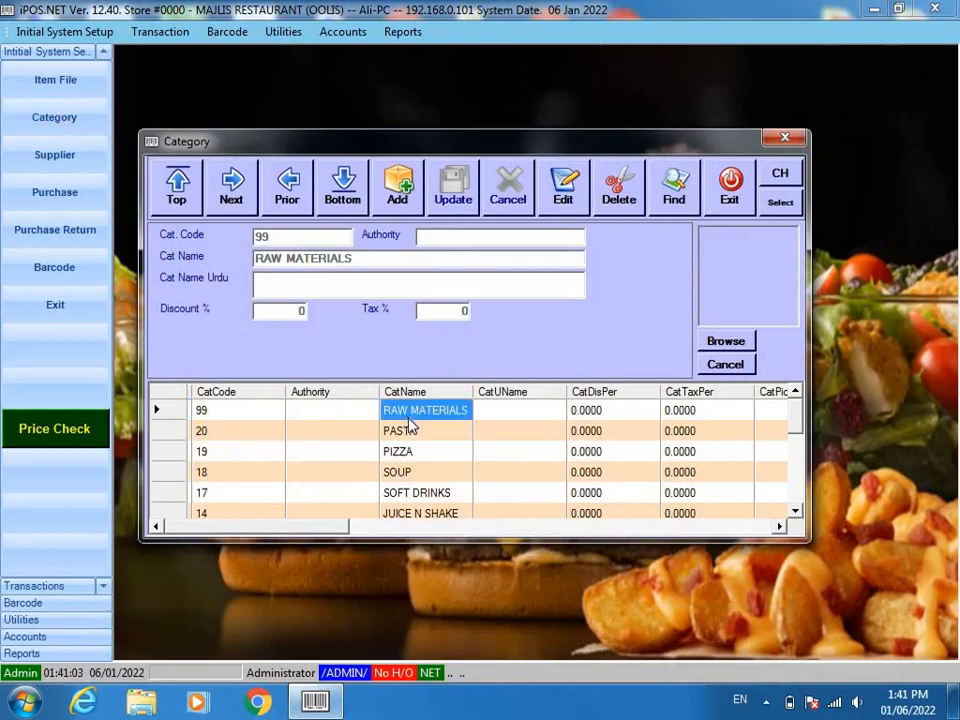
{"action": "left_click", "coordinate": [421, 456]}
{"action": "left_click", "coordinate": [436, 415]}
{"action": "left_click", "coordinate": [419, 434]}
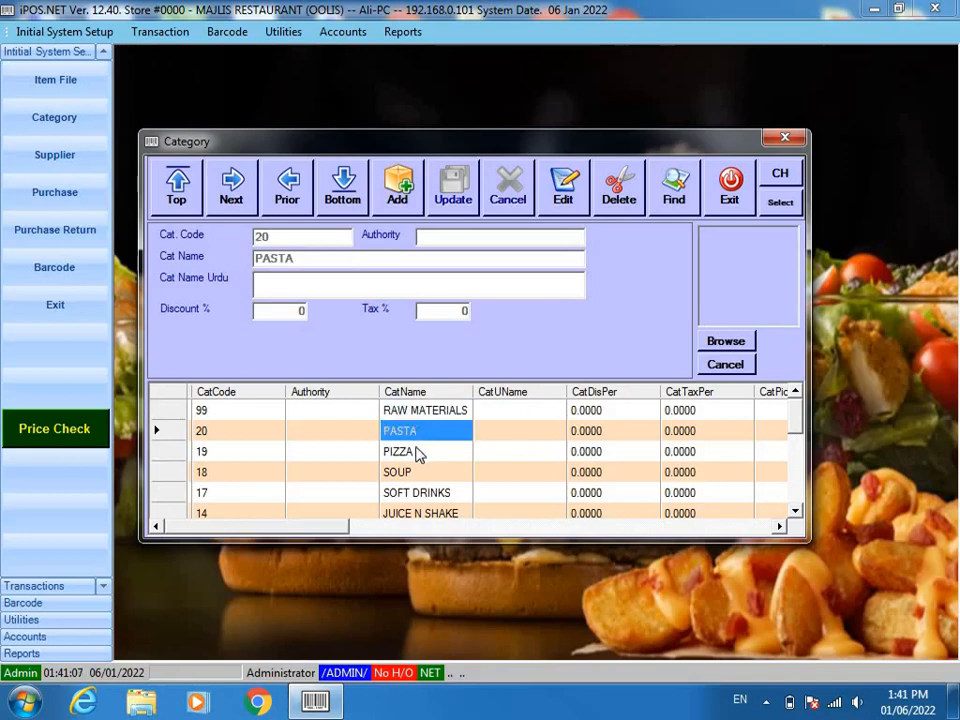
{"action": "left_click", "coordinate": [419, 452]}
{"action": "left_click", "coordinate": [428, 474]}
{"action": "left_click", "coordinate": [440, 494]}
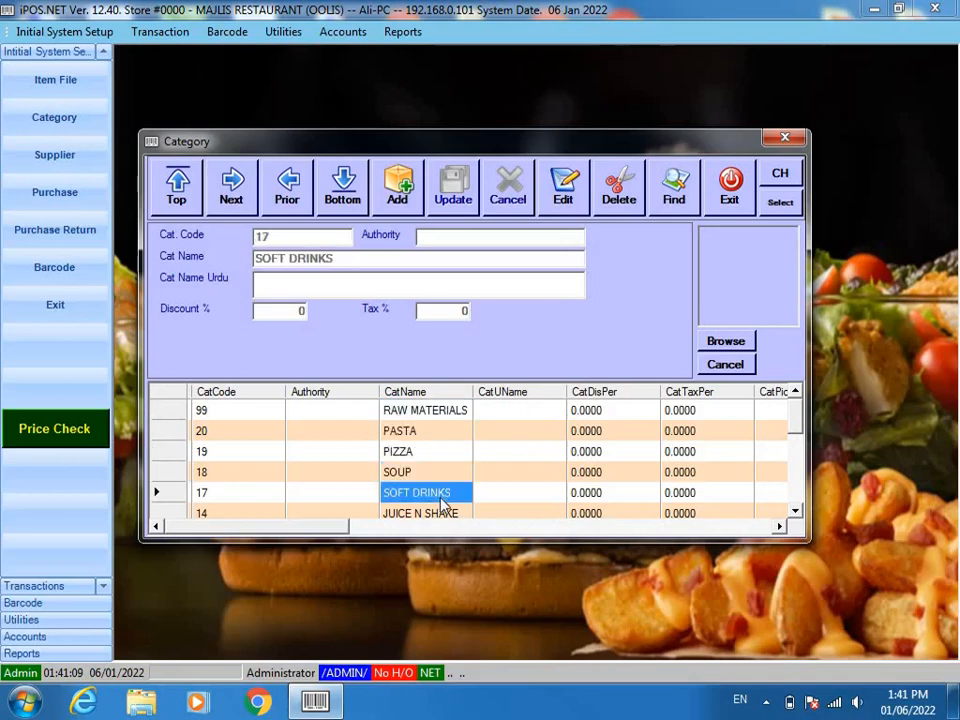
{"action": "left_click", "coordinate": [425, 513]}
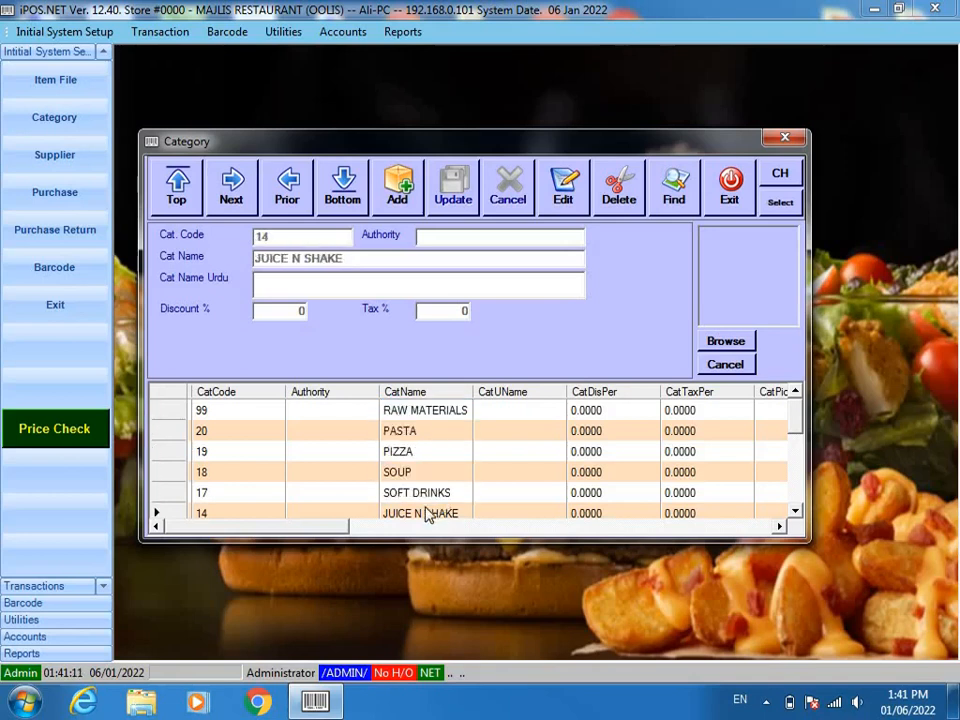
{"action": "left_click", "coordinate": [794, 493]}
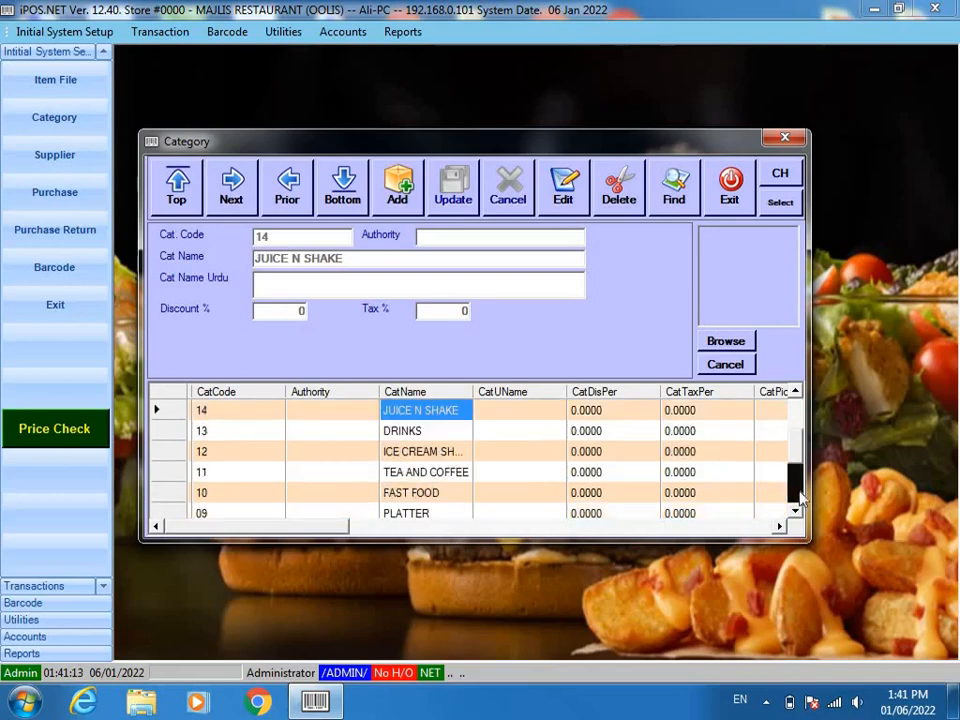
{"action": "left_click", "coordinate": [731, 195]}
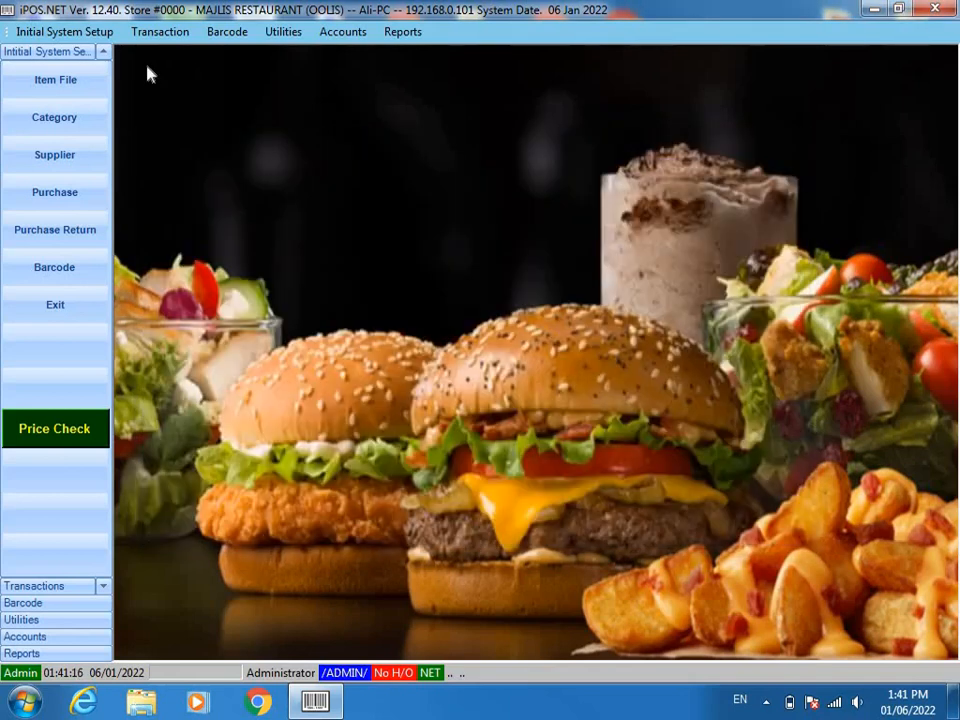
View the supplier records for CHICKEN POINT, SABZI MANDI and ALI TRADERS, and close the suppliers form.
{"action": "left_click", "coordinate": [44, 153]}
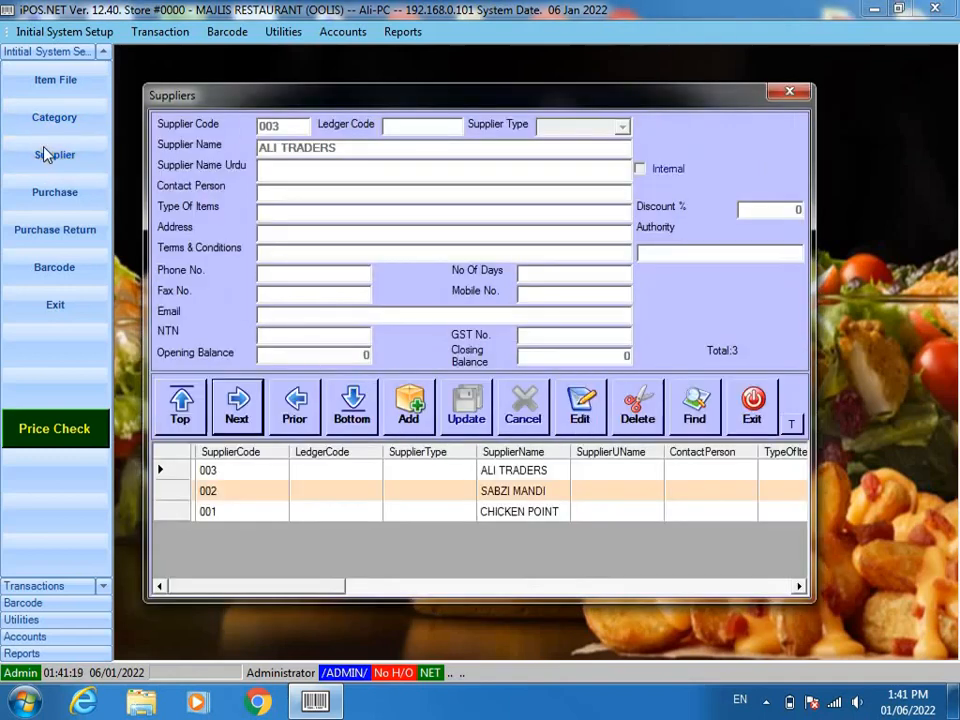
{"action": "left_click", "coordinate": [532, 513]}
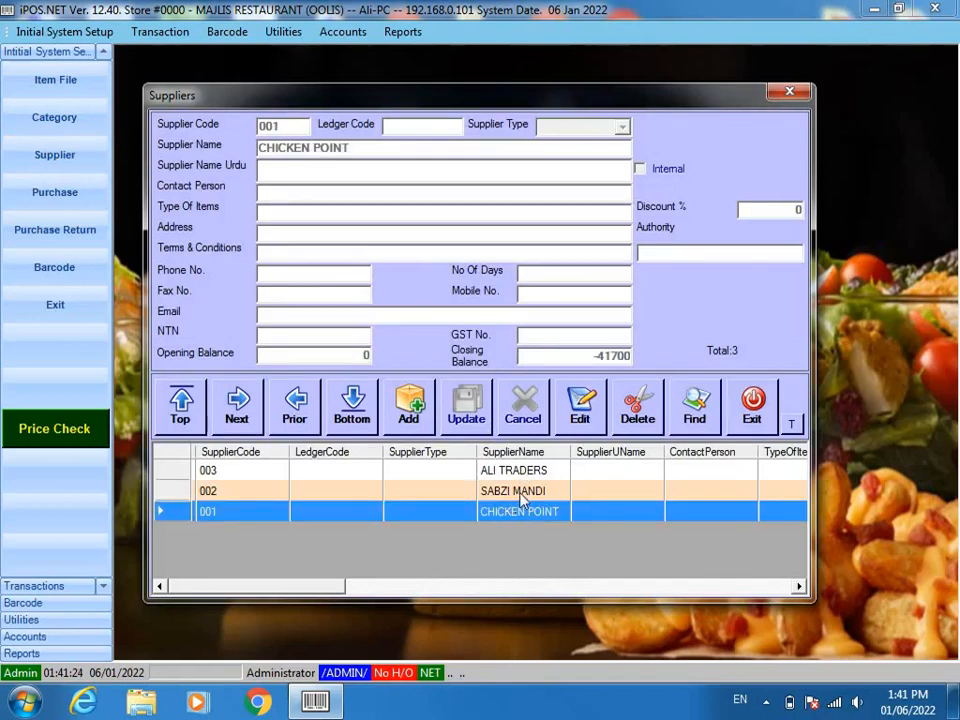
{"action": "left_click", "coordinate": [521, 494]}
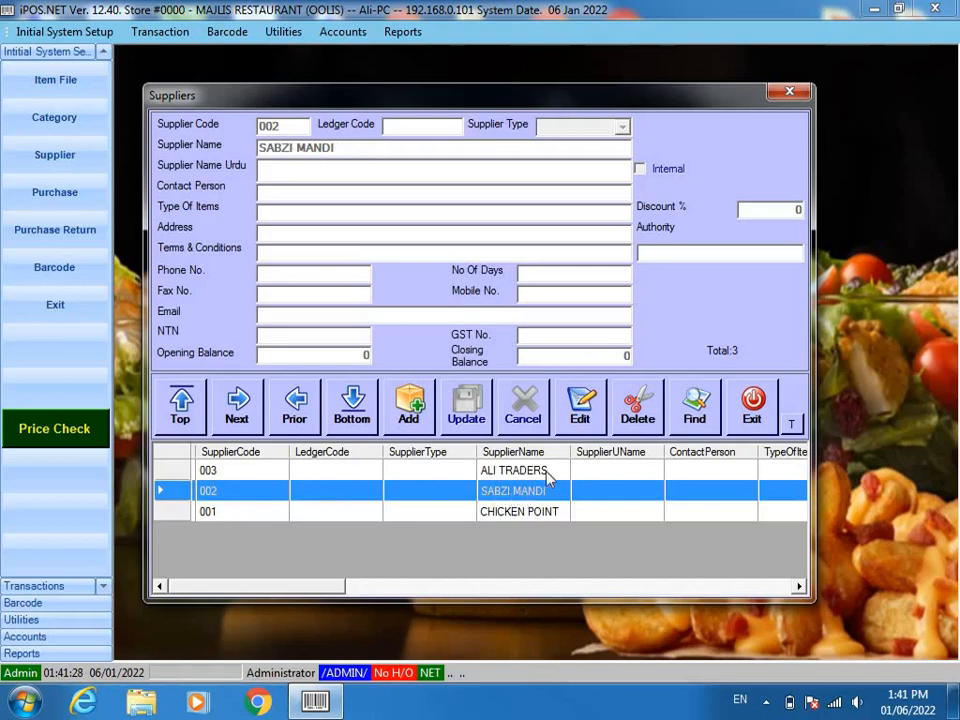
{"action": "left_click", "coordinate": [530, 471]}
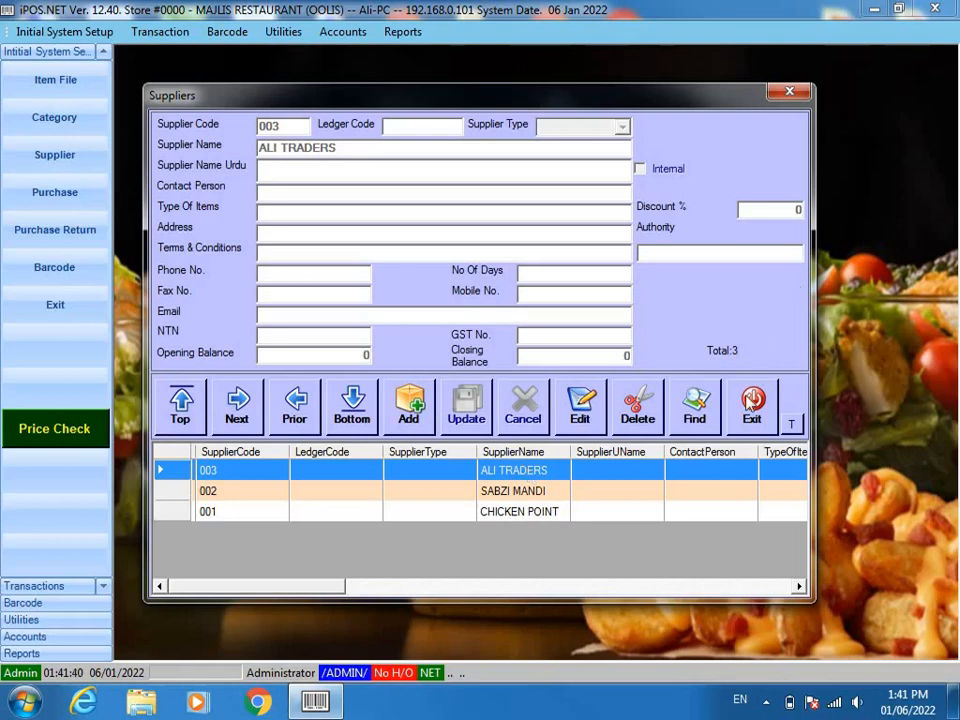
{"action": "left_click", "coordinate": [752, 403]}
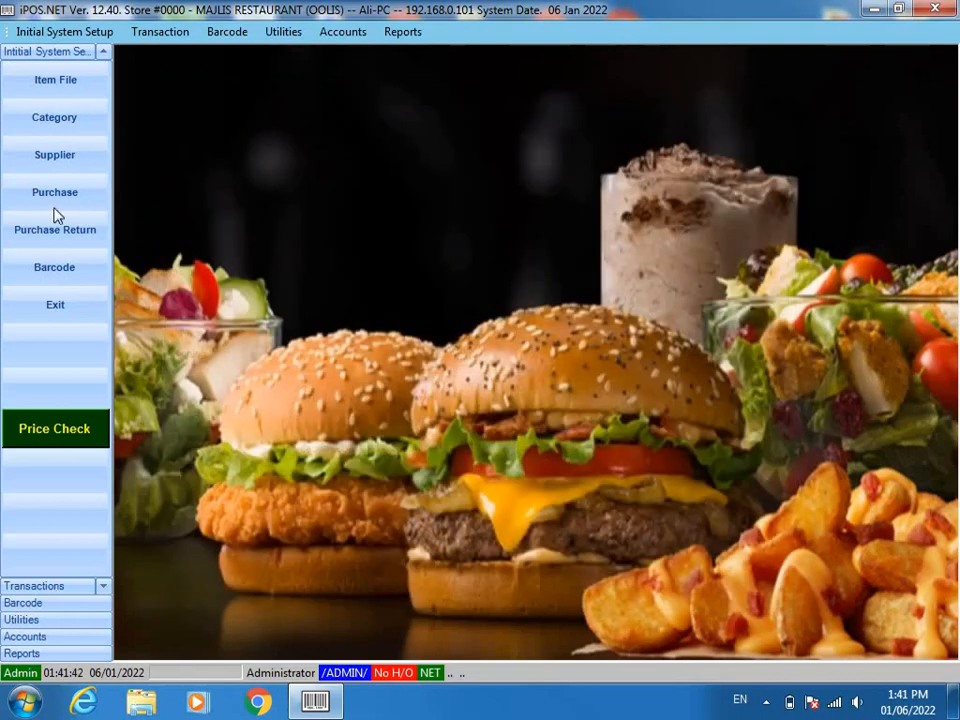
Look over the purchase stock debit note and its item lines, and close it.
{"action": "left_click", "coordinate": [33, 208]}
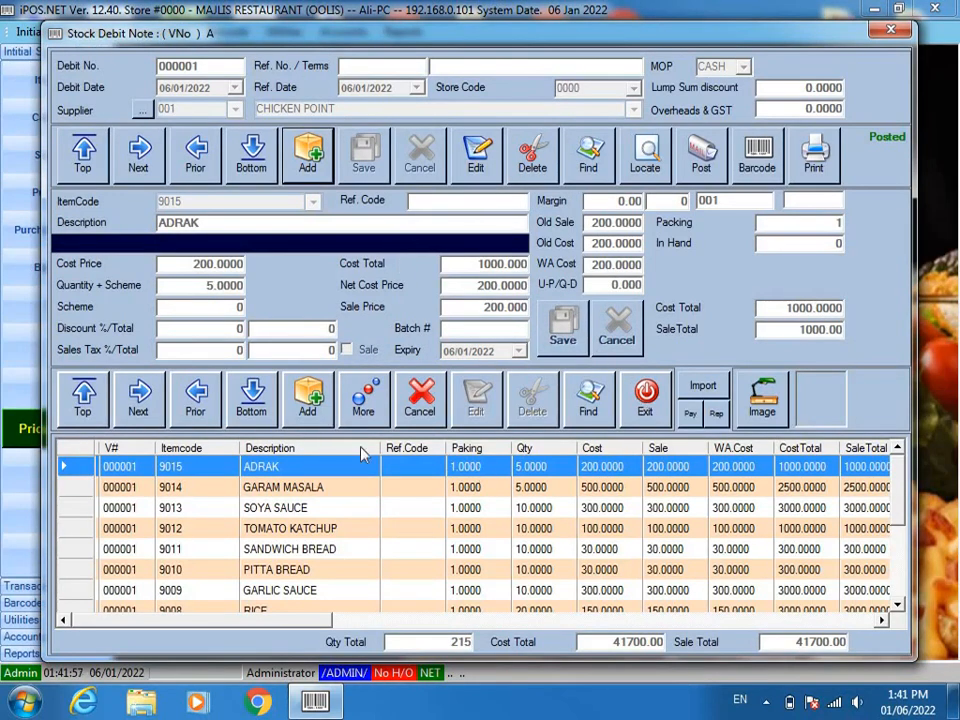
{"action": "left_click", "coordinate": [642, 405]}
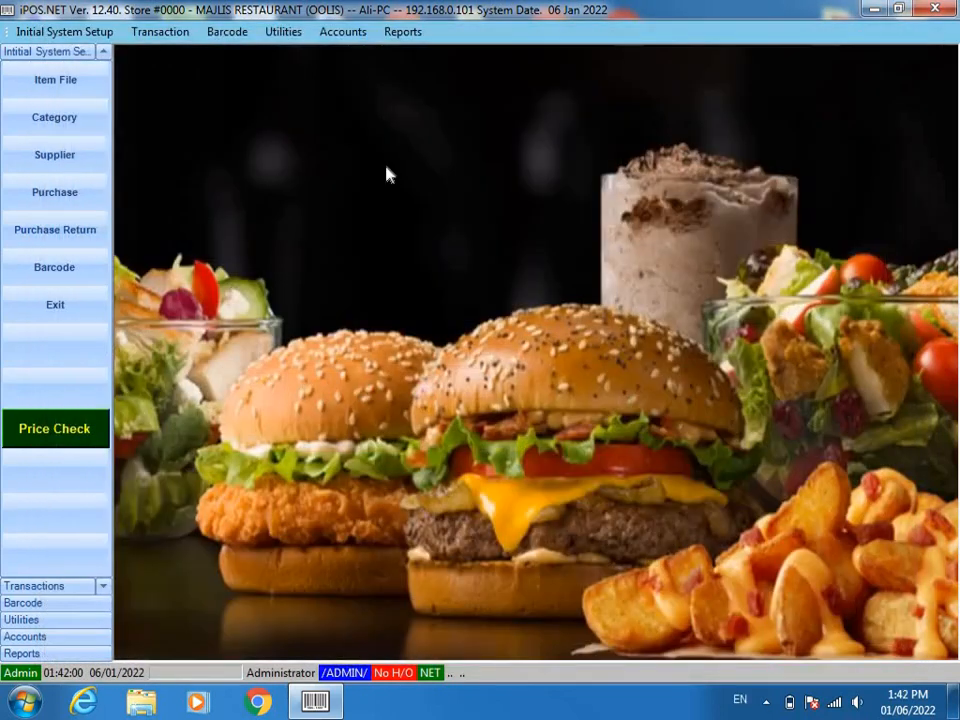
Open the item file, search item descriptions for "chicken k" and load the CHICKEN KARAHI FULL record.
{"action": "left_click", "coordinate": [62, 88]}
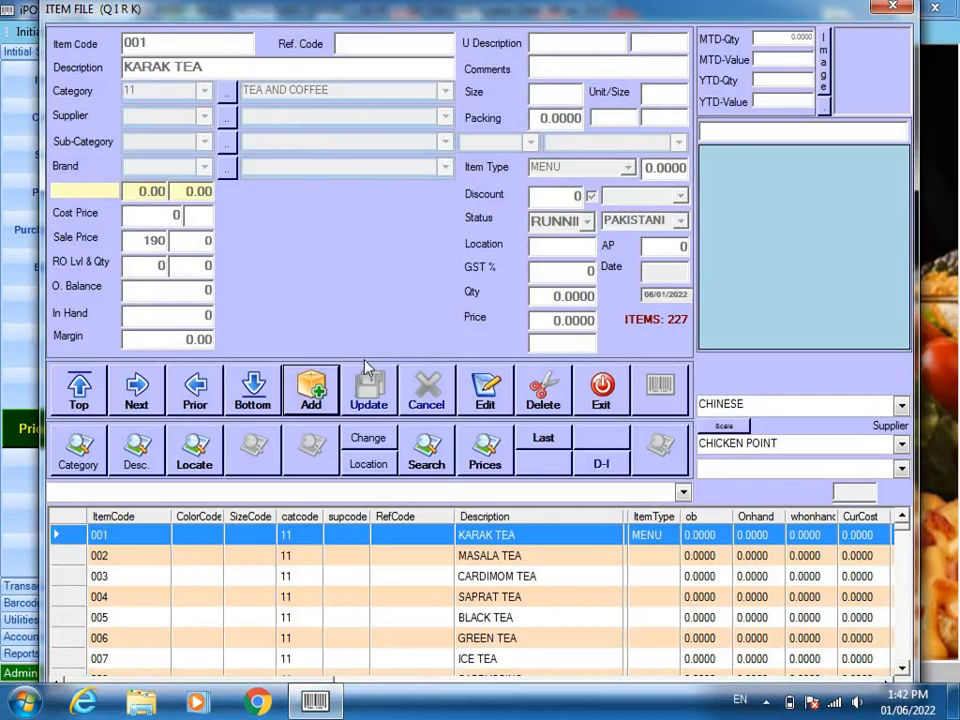
{"action": "left_click", "coordinate": [137, 455]}
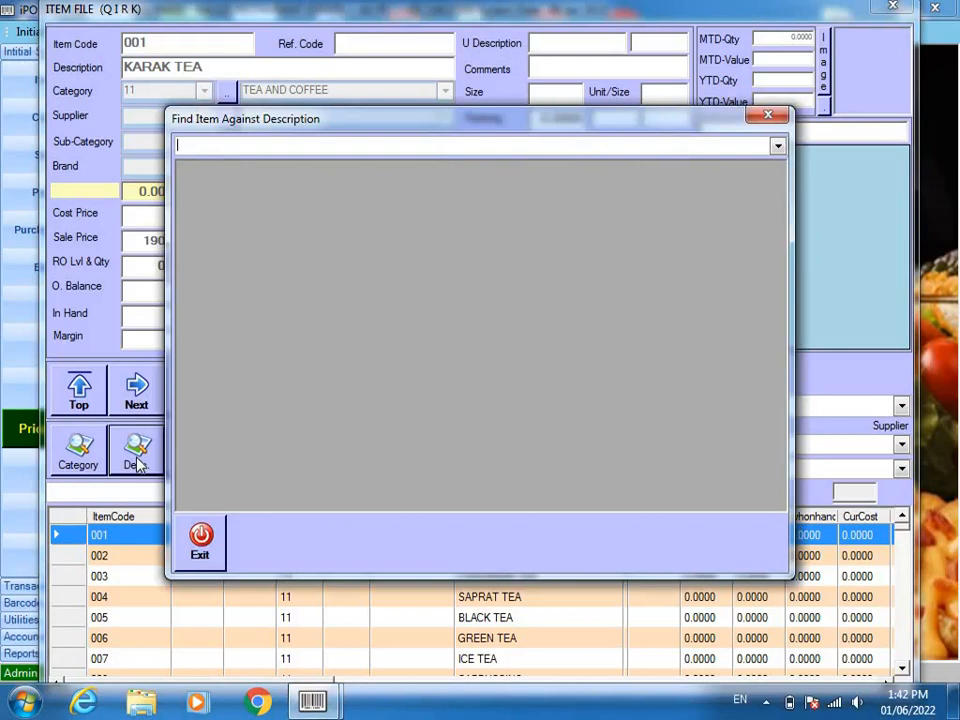
{"action": "type", "text": "chicken k"}
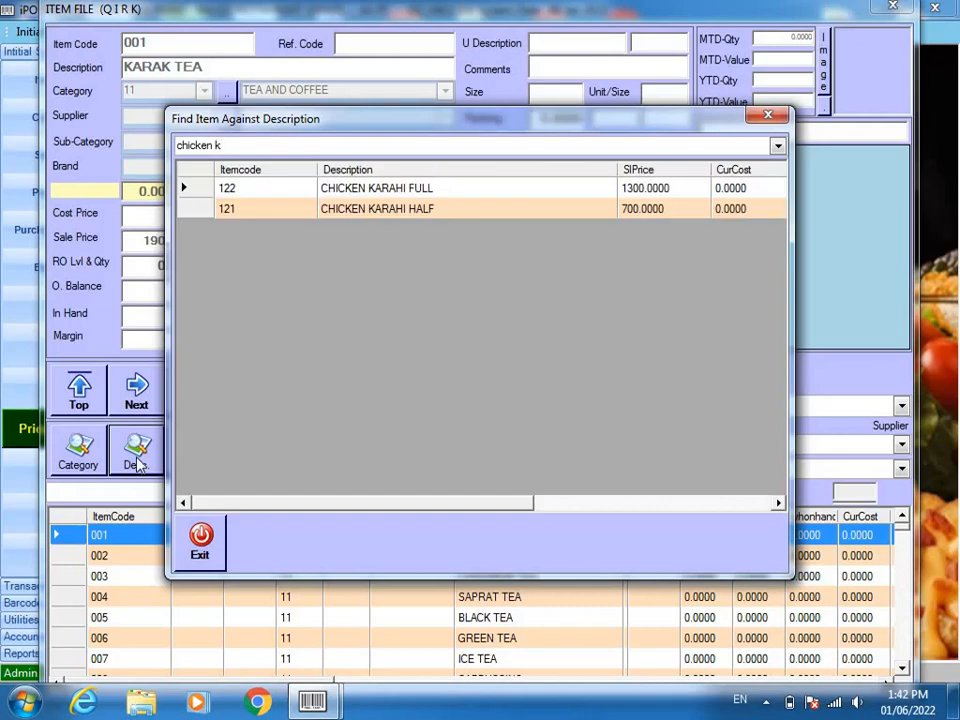
{"action": "double_click", "coordinate": [380, 188]}
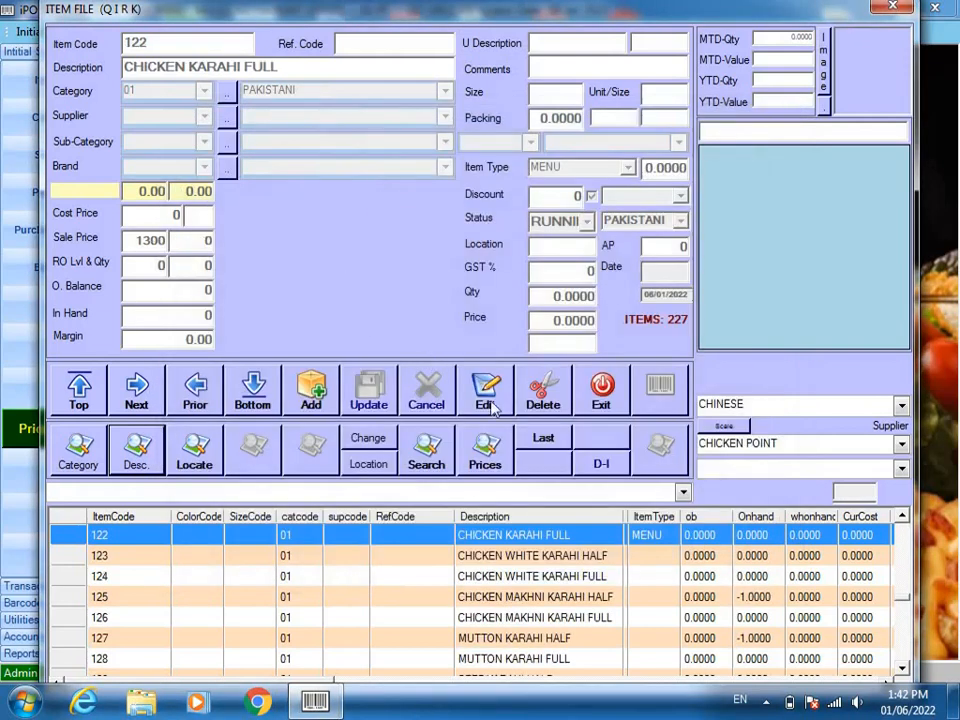
Edit the CHICKEN KARAHI FULL item, checking its category and item type, choose PAKISTANI beside the status, and save the record.
{"action": "left_click", "coordinate": [487, 397]}
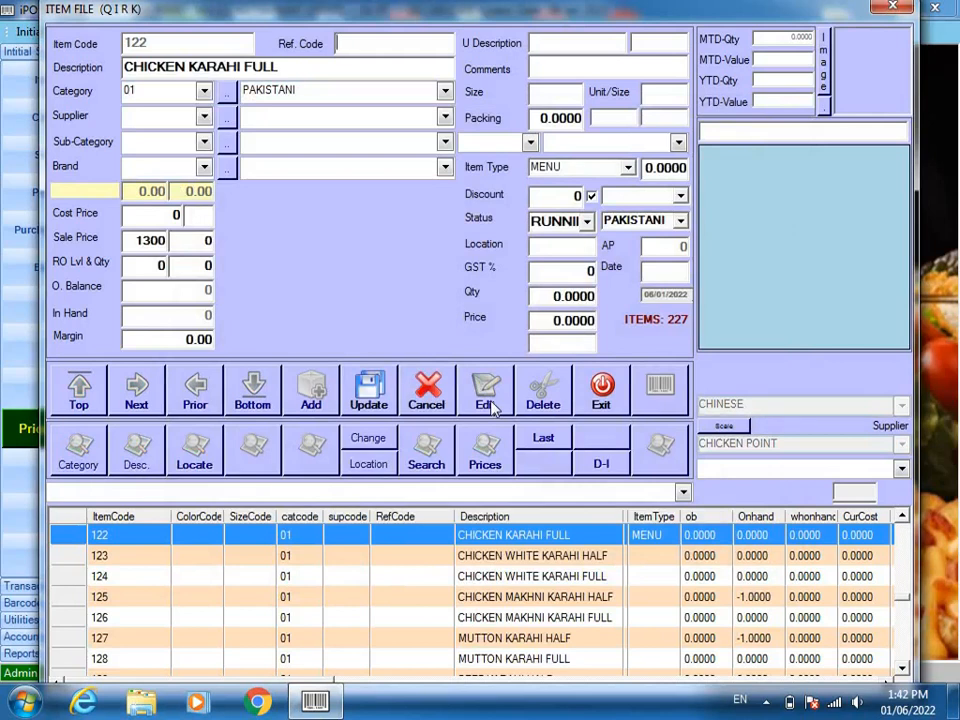
{"action": "left_click", "coordinate": [283, 66]}
{"action": "left_click", "coordinate": [285, 92]}
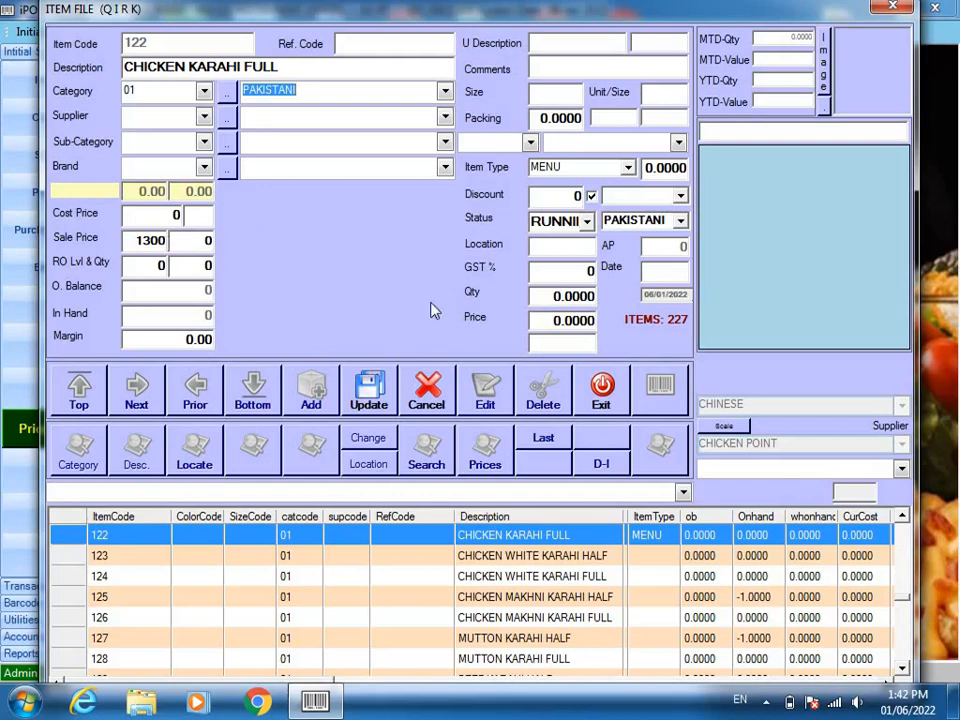
{"action": "left_click", "coordinate": [587, 168]}
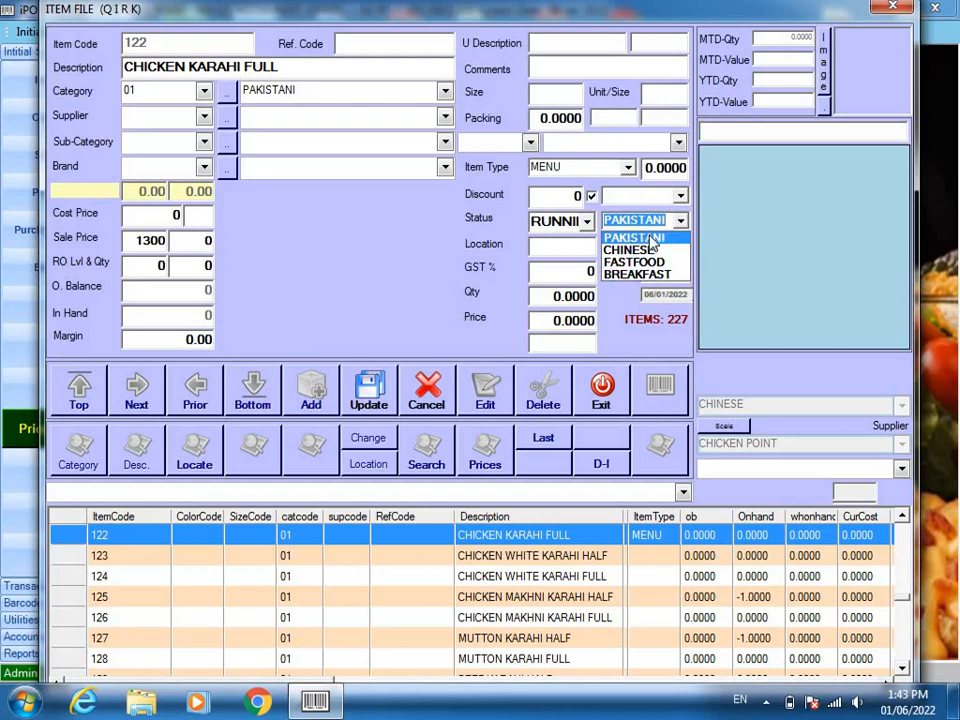
{"action": "left_click", "coordinate": [652, 240]}
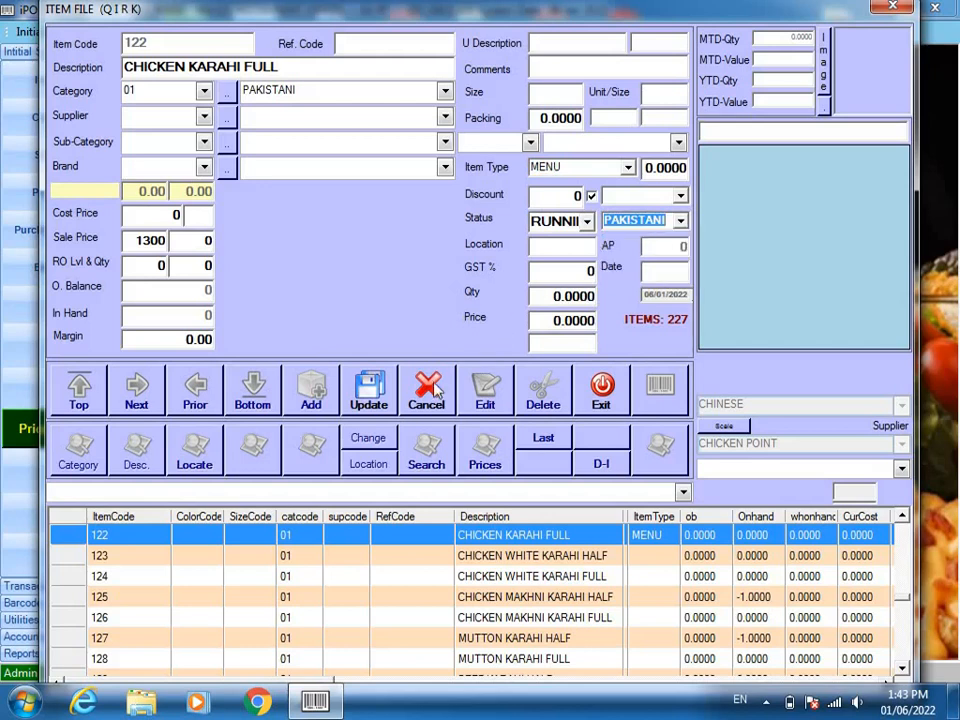
{"action": "left_click", "coordinate": [370, 392]}
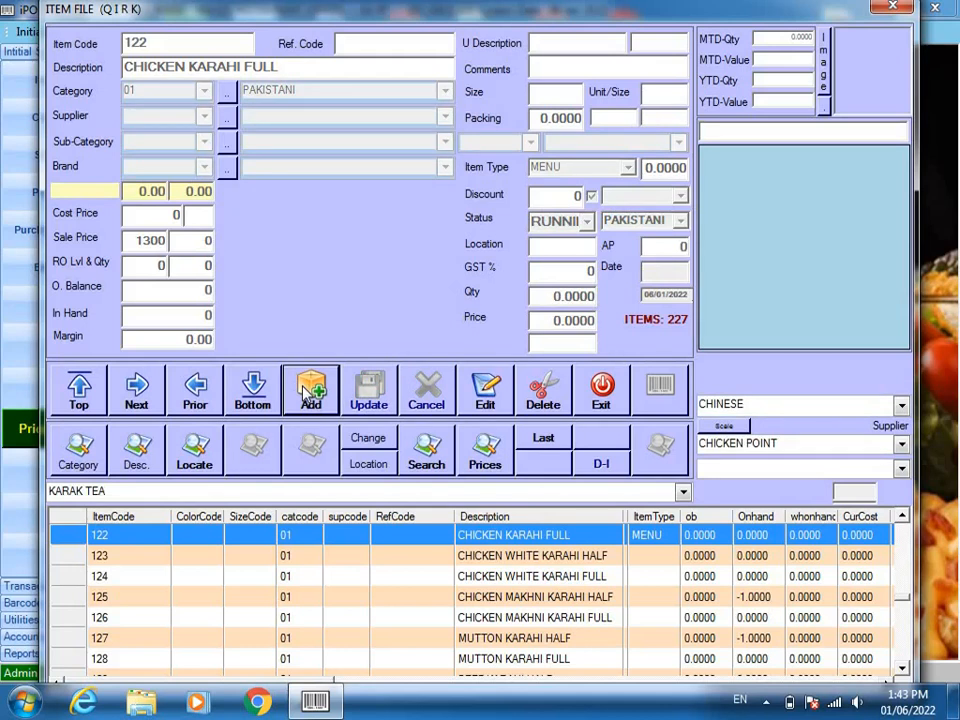
Search item descriptions for "pyaz" and load the PYAZ item record.
{"action": "left_click", "coordinate": [131, 455]}
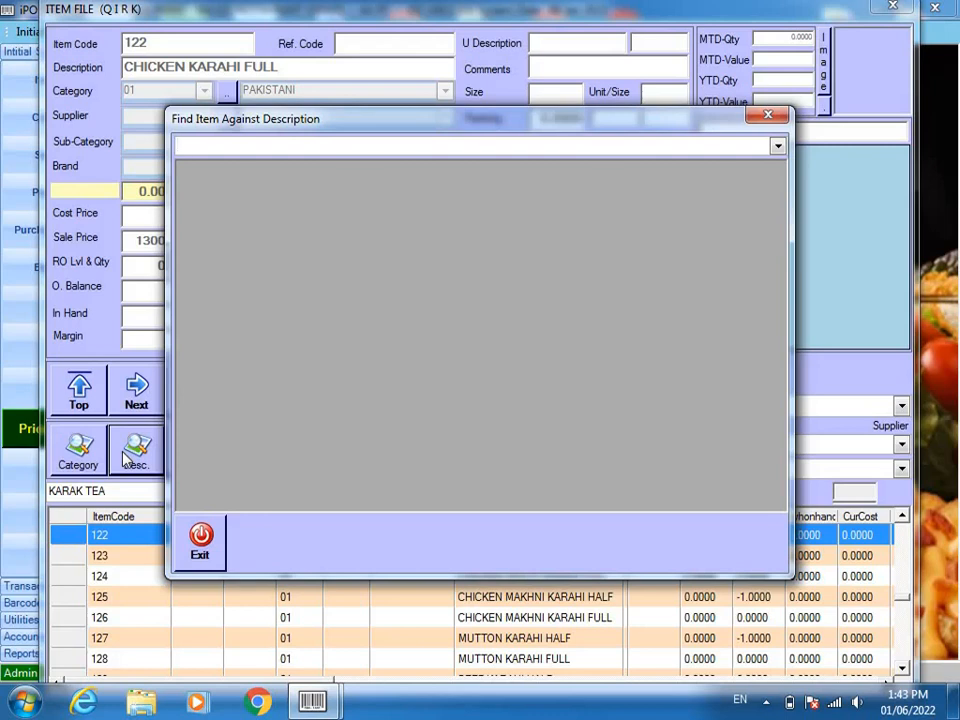
{"action": "type", "text": "pyaz"}
{"action": "key", "text": "Return"}
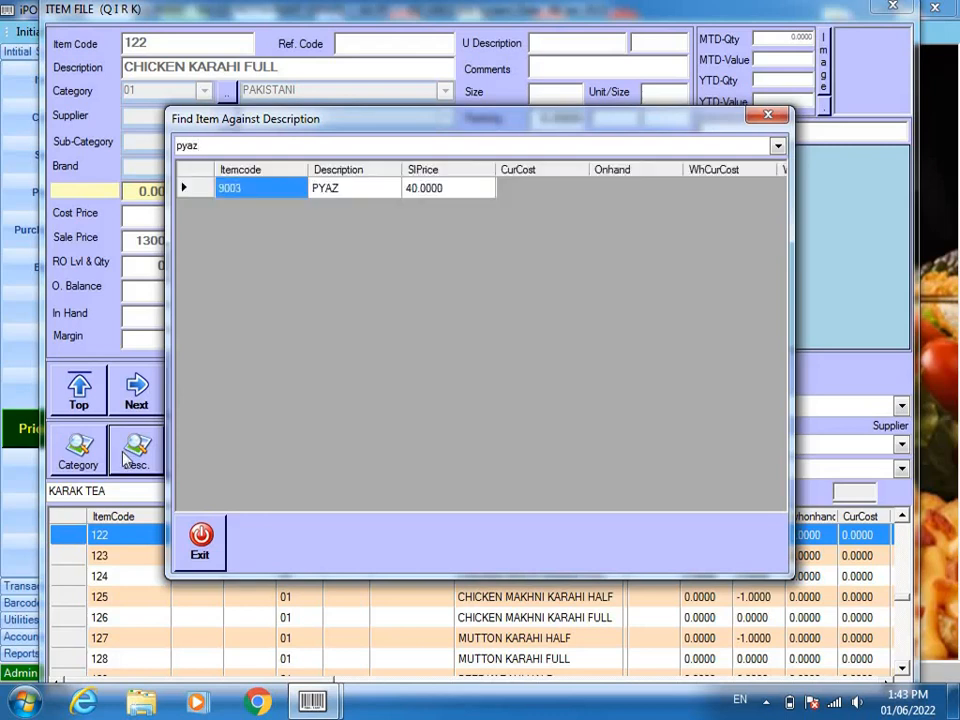
{"action": "left_click", "coordinate": [386, 197]}
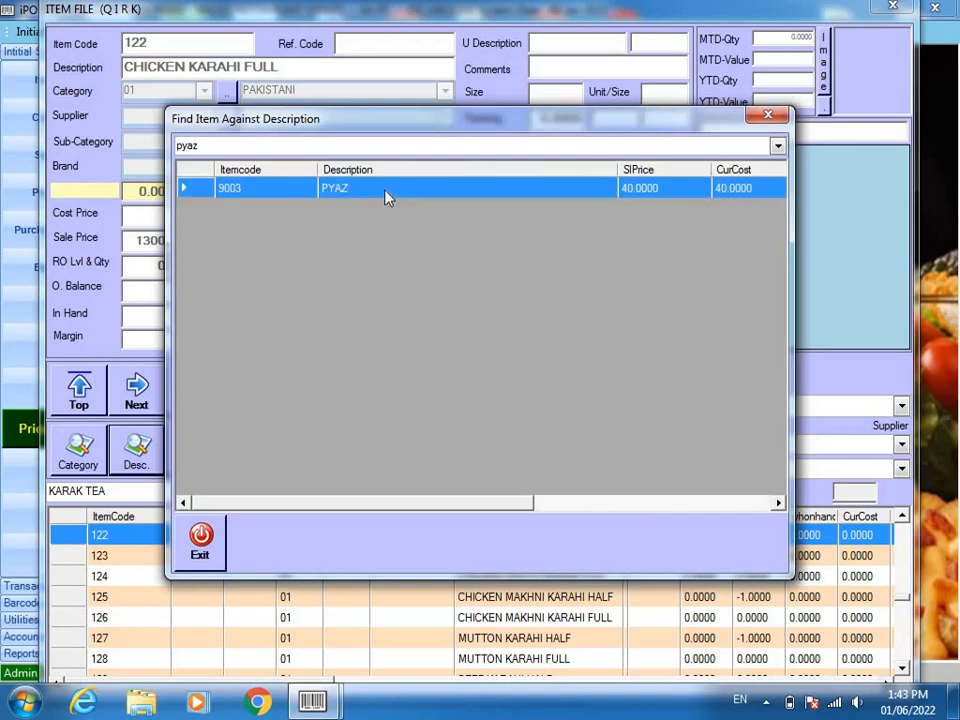
{"action": "double_click", "coordinate": [386, 197]}
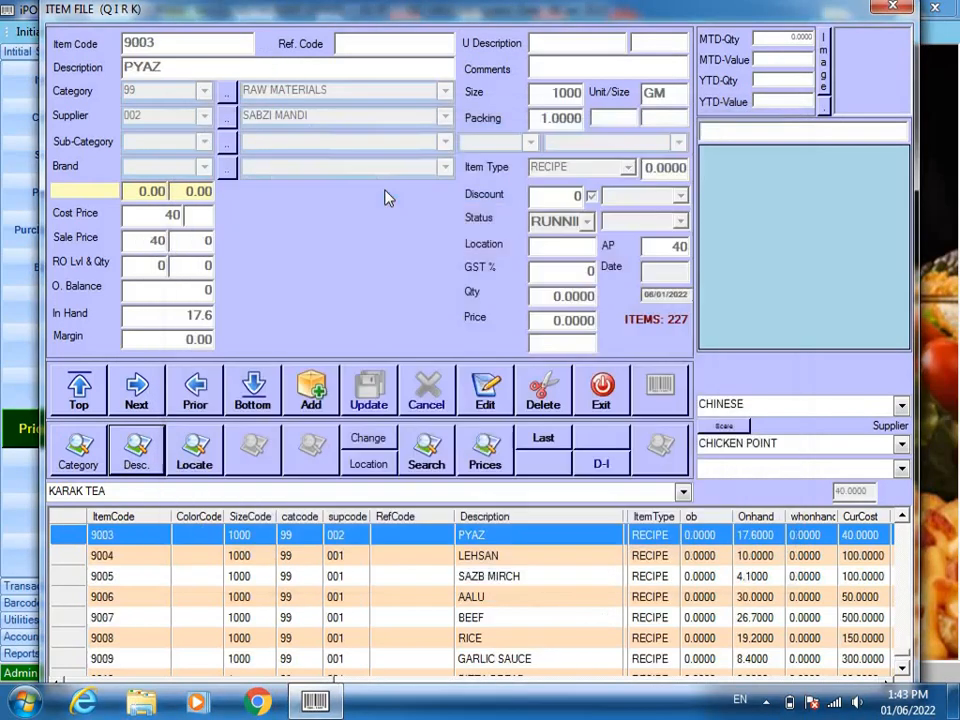
Edit the PYAZ item, check its category, supplier, cost price and size, choose RECIPE as item type, save and return to the main window.
{"action": "left_click", "coordinate": [476, 388]}
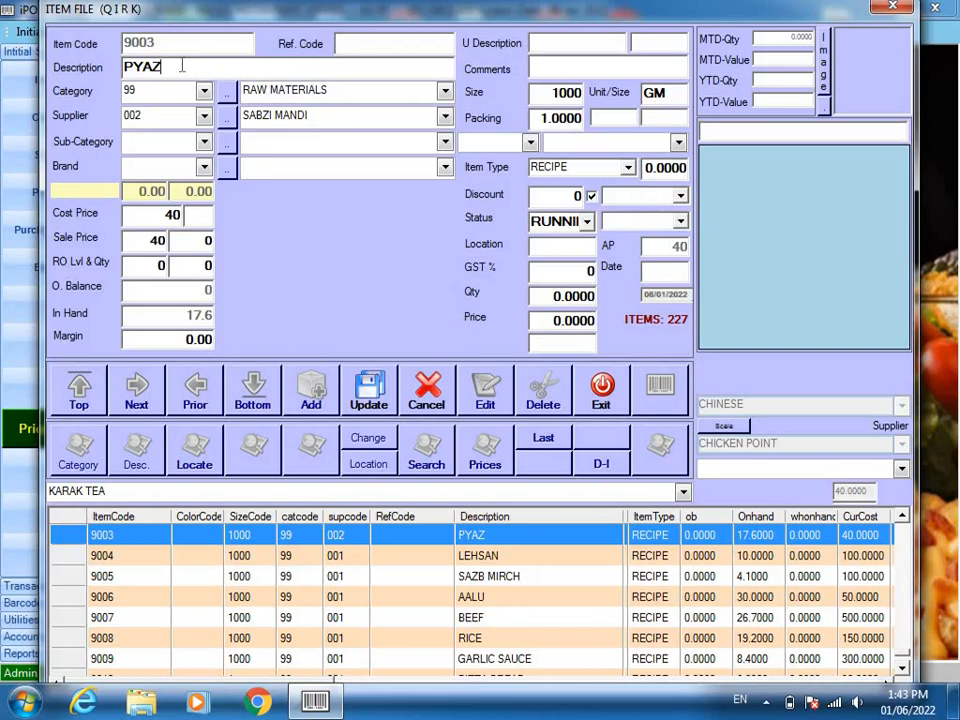
{"action": "left_click", "coordinate": [299, 94]}
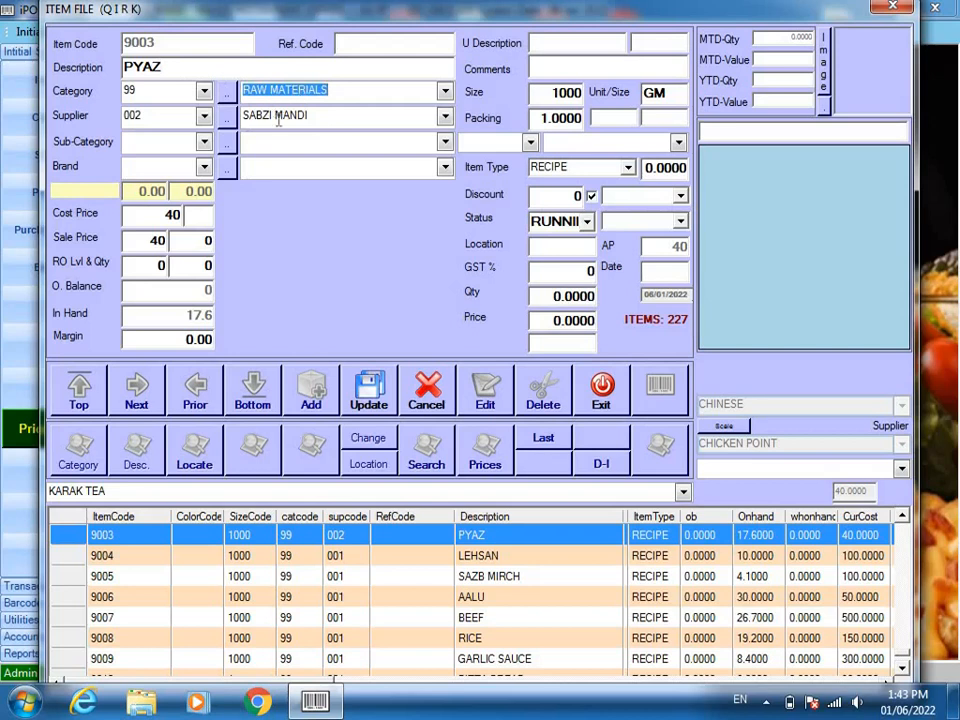
{"action": "left_click", "coordinate": [278, 118]}
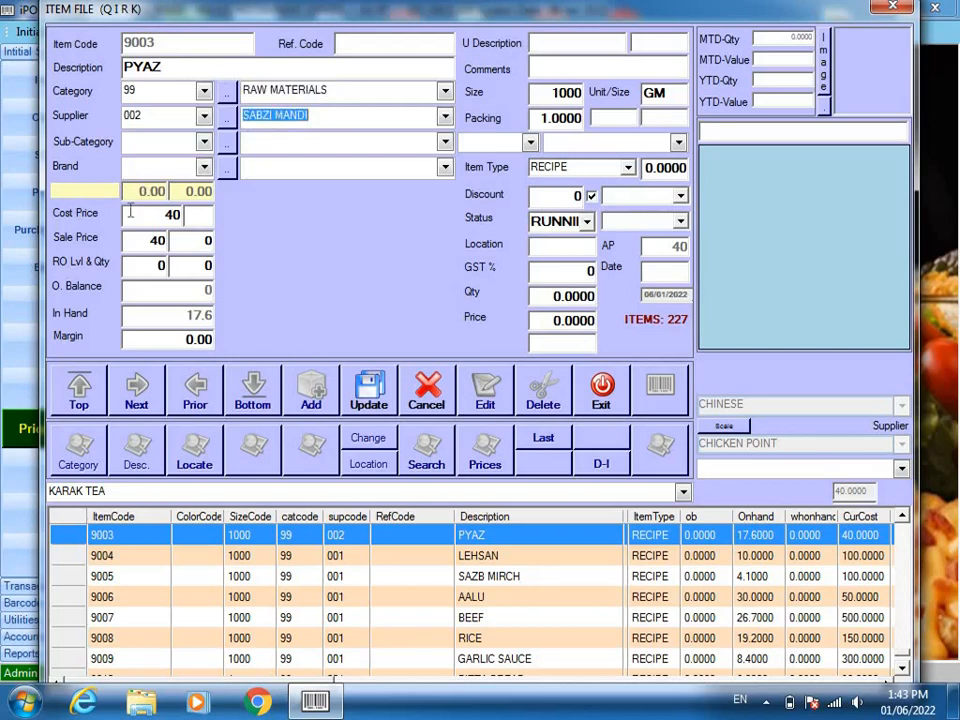
{"action": "left_click", "coordinate": [170, 214]}
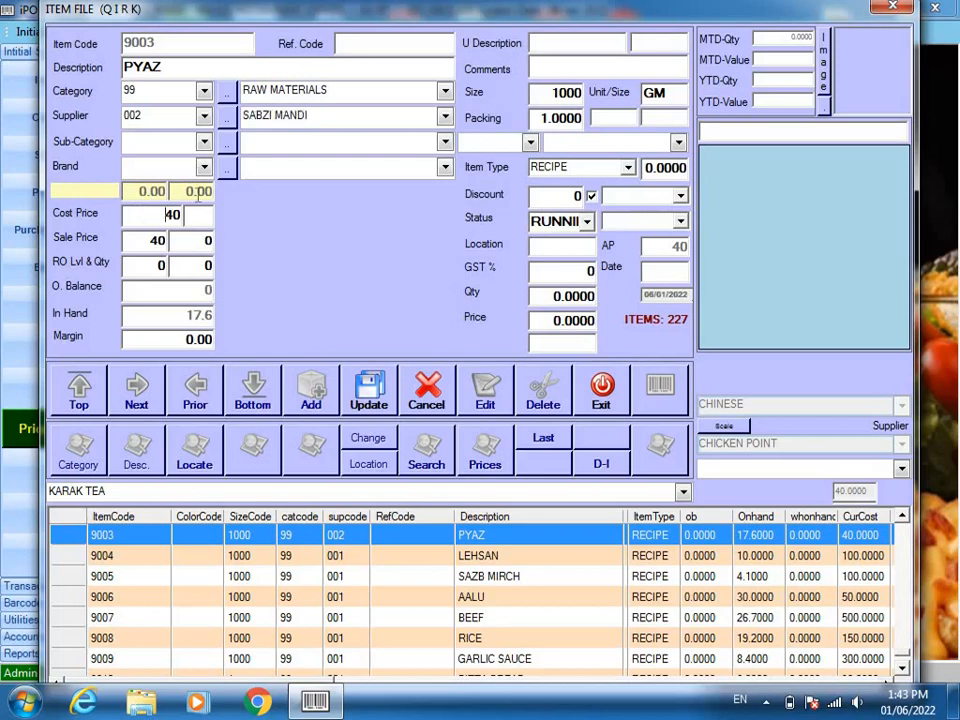
{"action": "double_click", "coordinate": [170, 214]}
{"action": "left_click", "coordinate": [555, 96]}
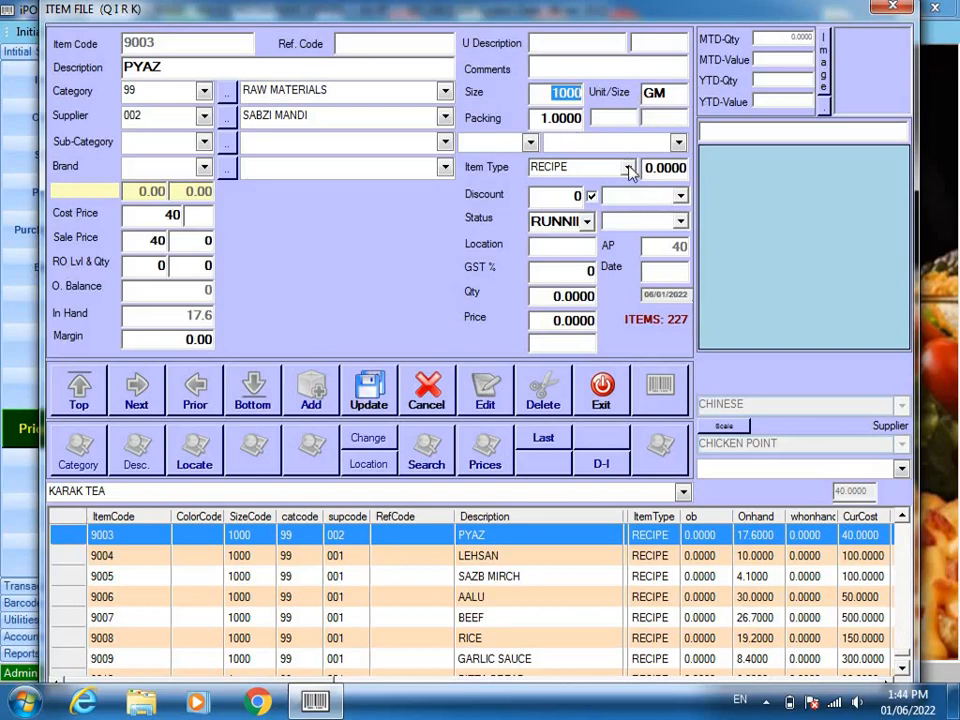
{"action": "left_click", "coordinate": [630, 172]}
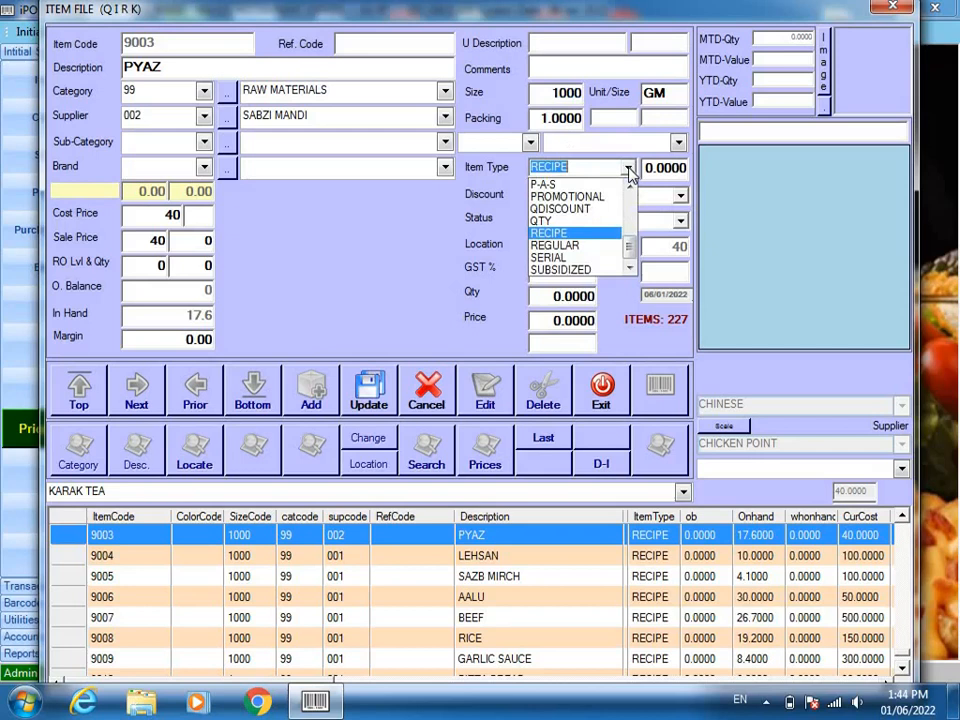
{"action": "left_click", "coordinate": [585, 236]}
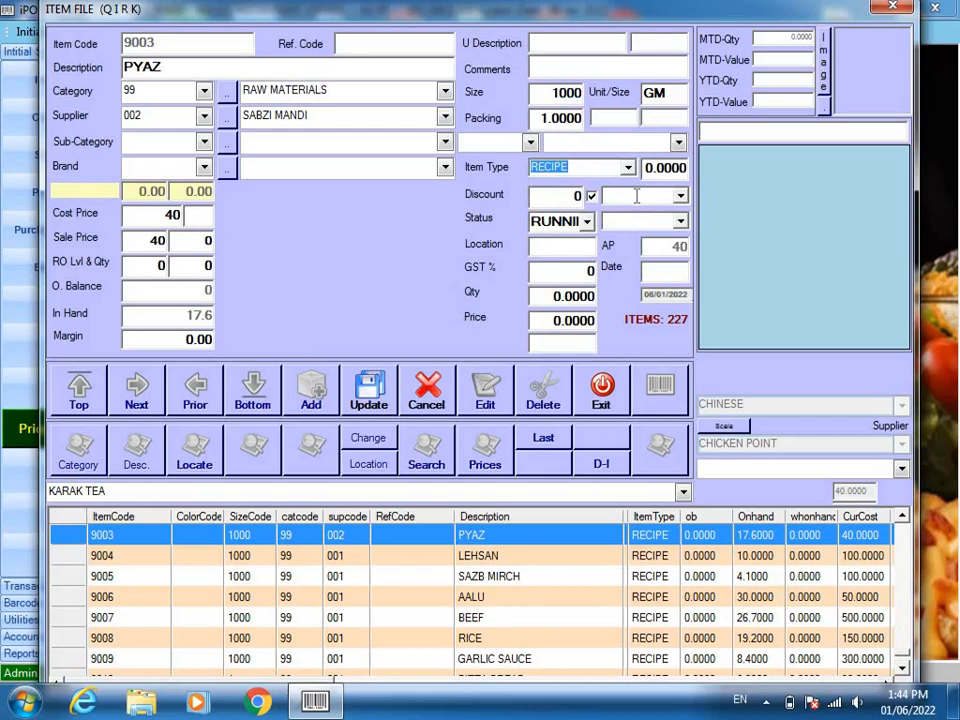
{"action": "left_click", "coordinate": [372, 396]}
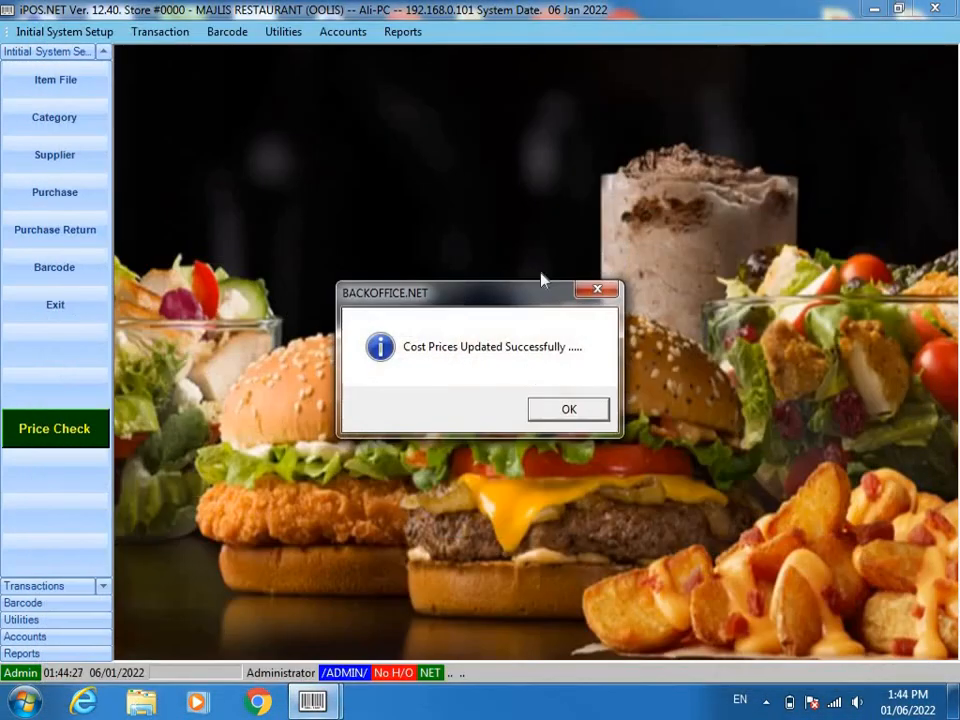
{"action": "left_click", "coordinate": [596, 292]}
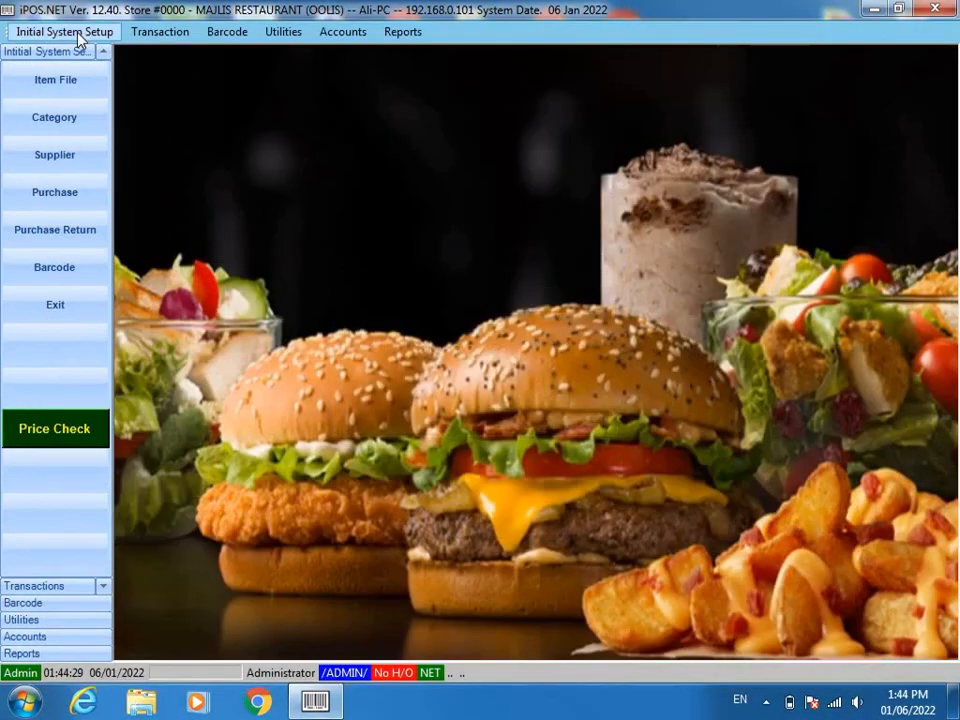
Open the kitchen setup, go through the kitchen records from PAKISTANI to BREAKFAST, and close it.
{"action": "left_click", "coordinate": [70, 32]}
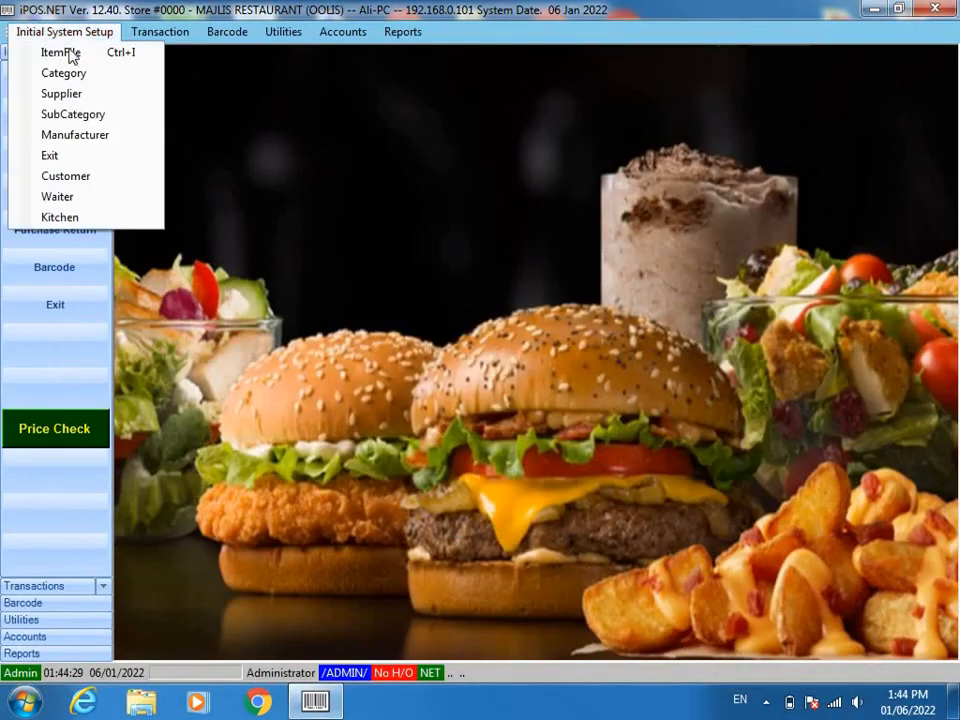
{"action": "left_click", "coordinate": [108, 218]}
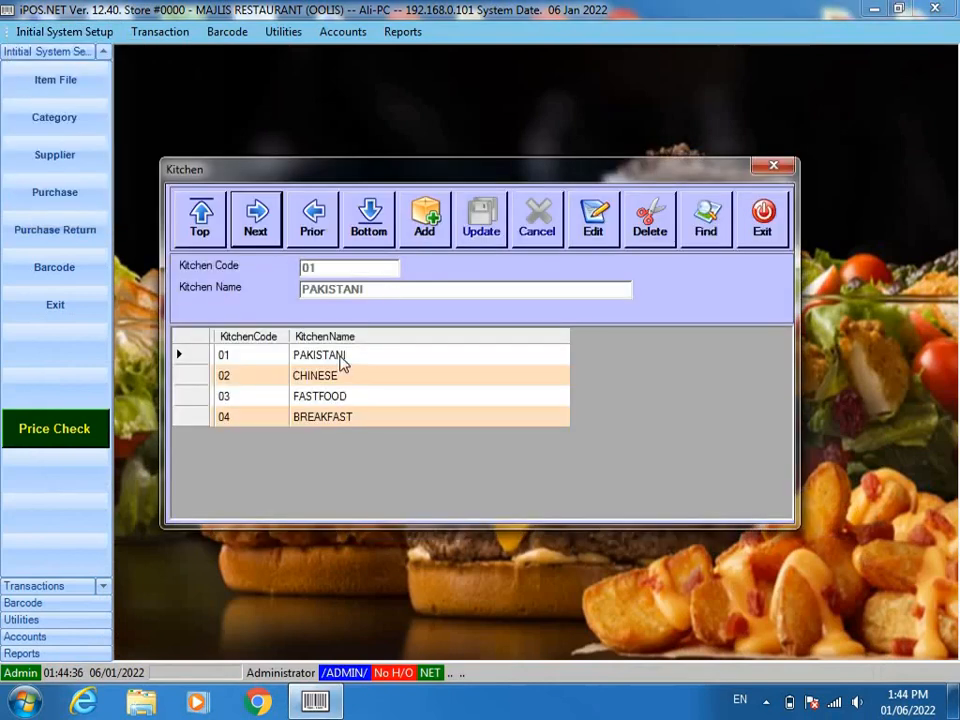
{"action": "left_click", "coordinate": [340, 358]}
{"action": "key", "text": "Down"}
{"action": "key", "text": "Down"}
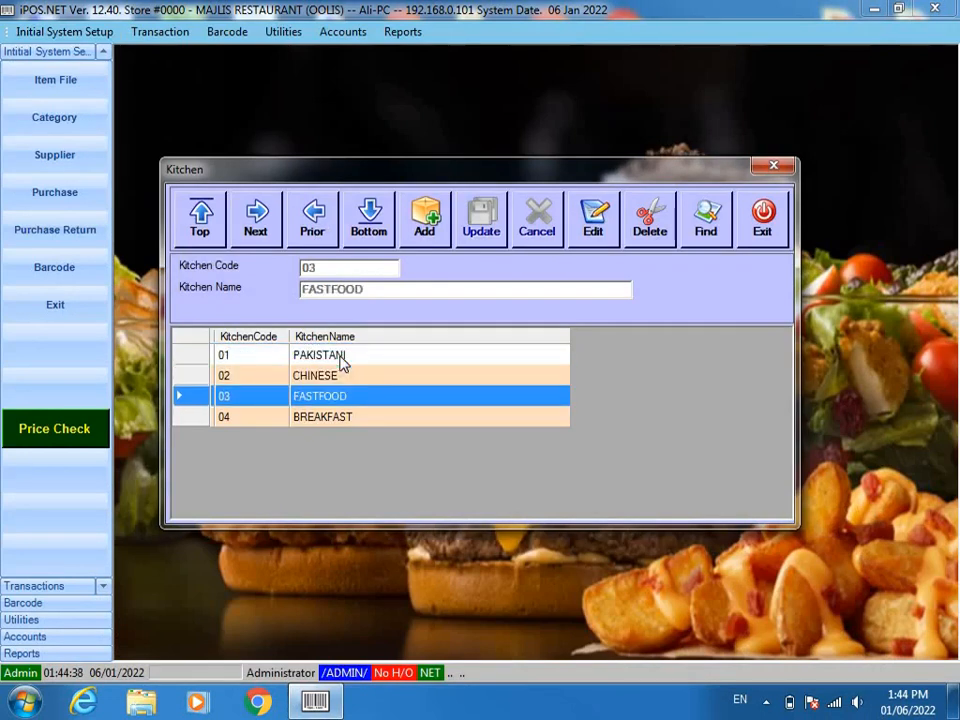
{"action": "key", "text": "Down"}
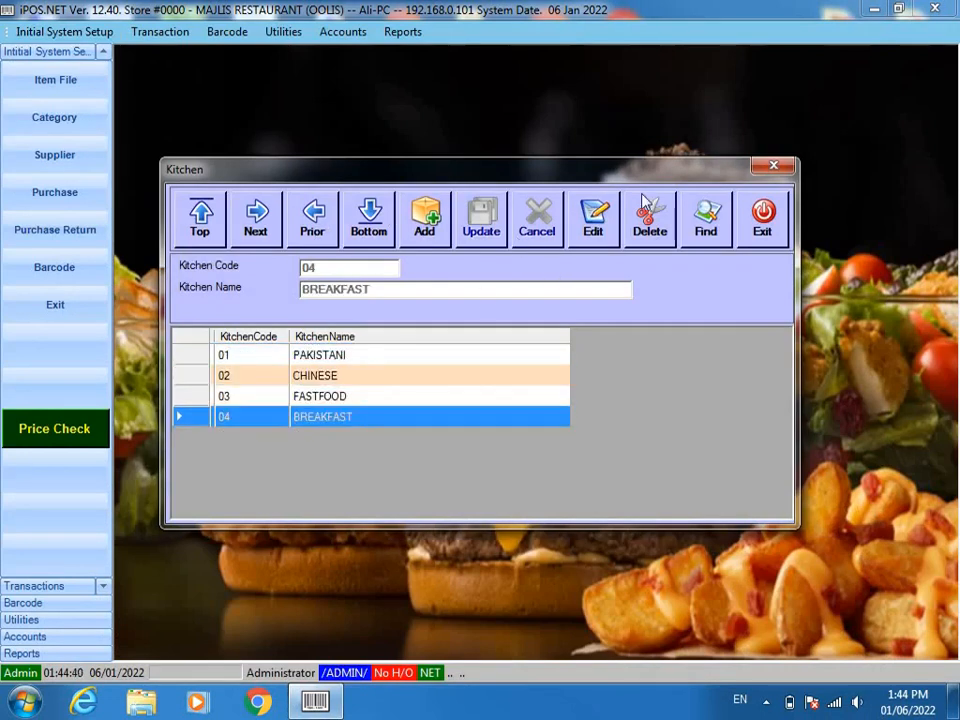
{"action": "left_click", "coordinate": [762, 230]}
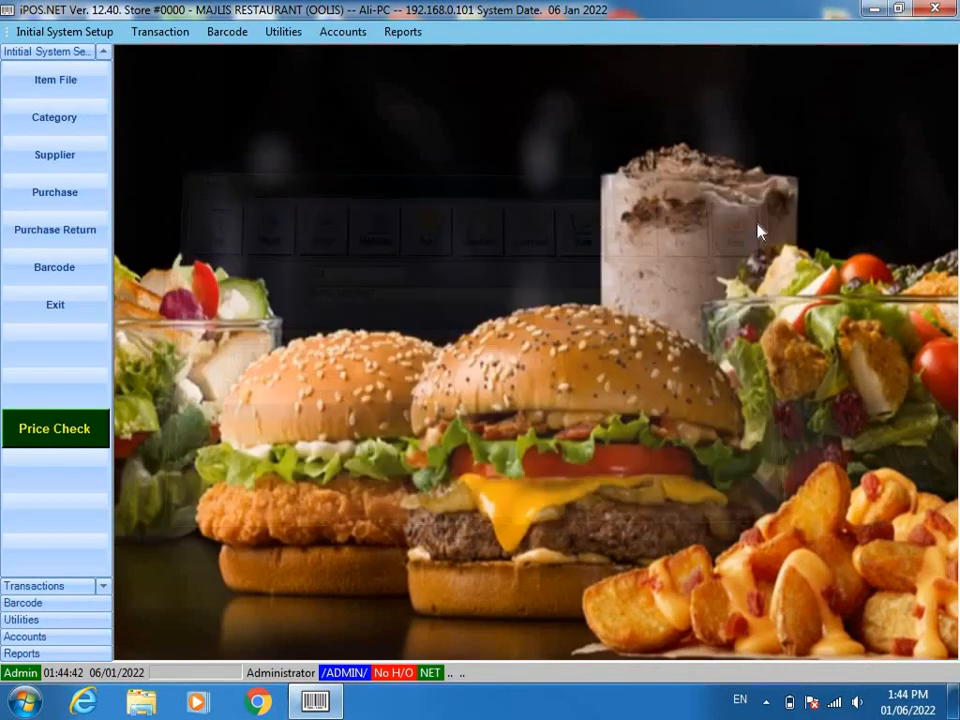
Open the waiter setup, go through the waiter records from code 07 to 03, and close it.
{"action": "left_click", "coordinate": [66, 34]}
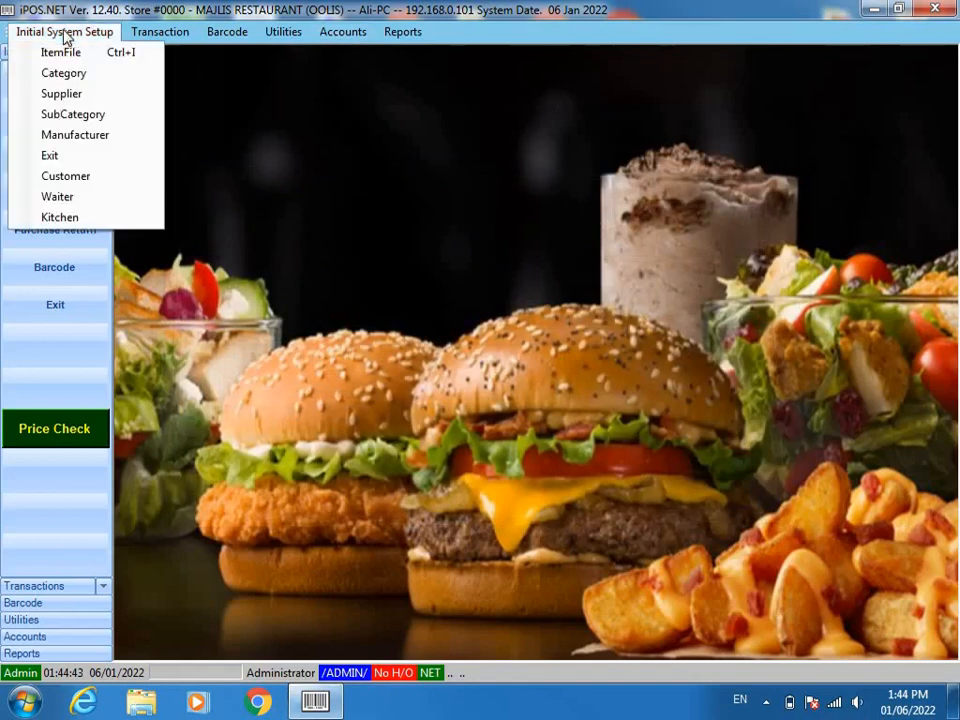
{"action": "left_click", "coordinate": [94, 198]}
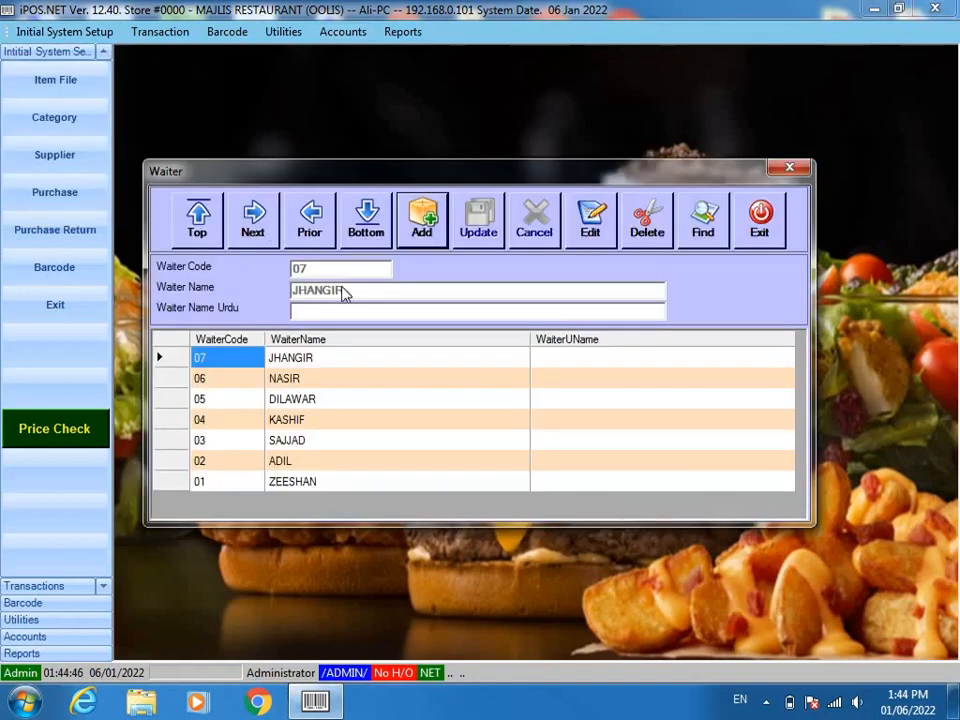
{"action": "left_click", "coordinate": [302, 360]}
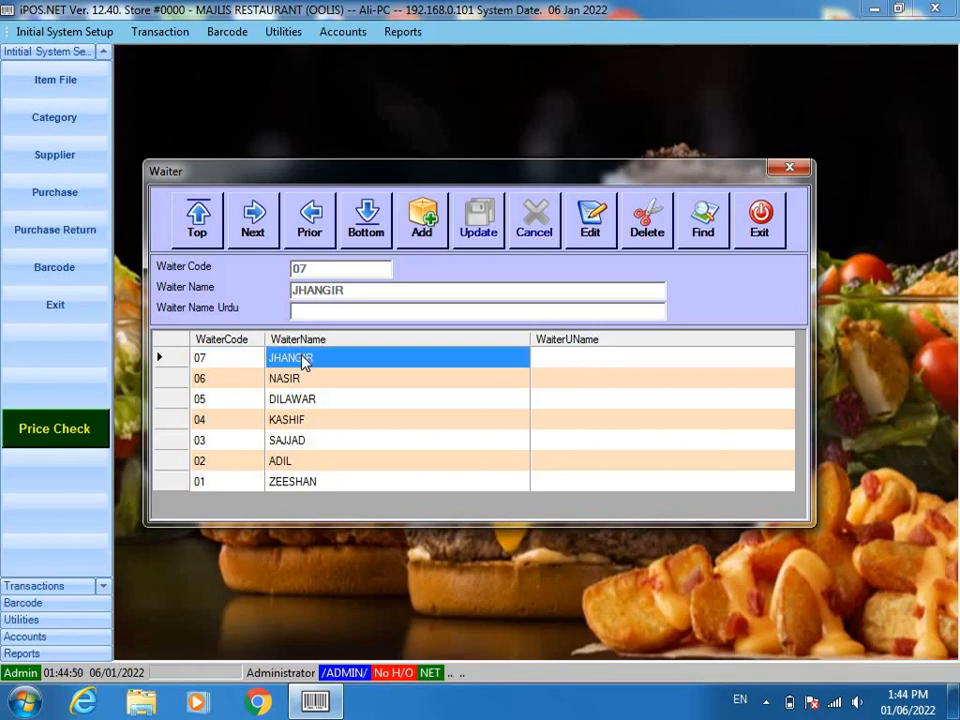
{"action": "key", "text": "Down"}
{"action": "key", "text": "Down"}
{"action": "key", "text": "Down"}
{"action": "key", "text": "Down"}
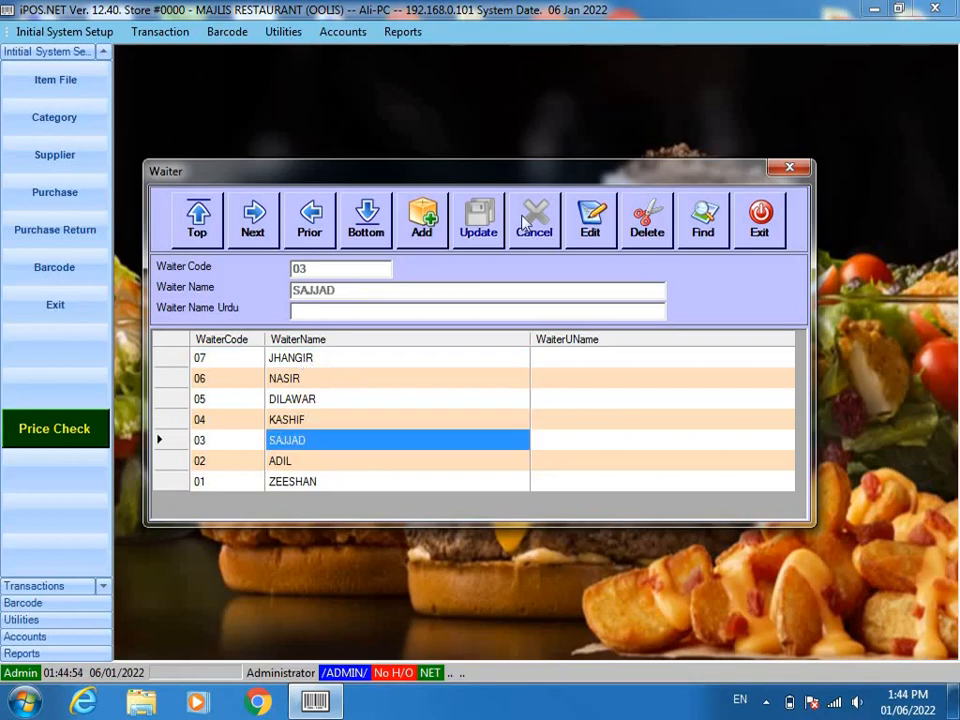
{"action": "left_click", "coordinate": [759, 218]}
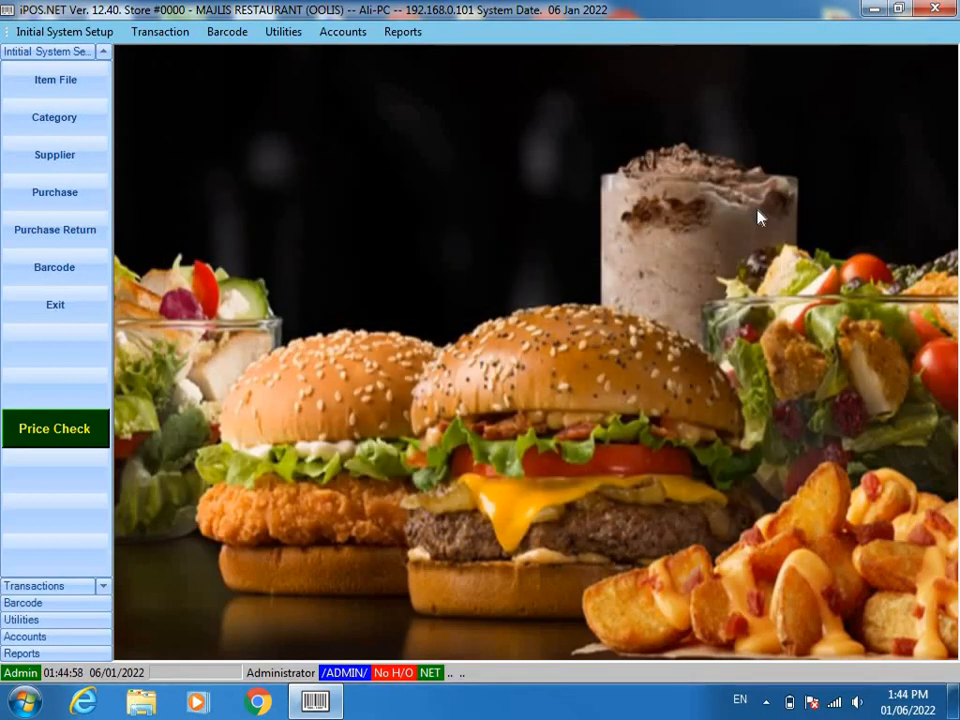
Create a new purchase stock debit note for supplier 002 SABZI MANDI and save its header.
{"action": "left_click", "coordinate": [94, 193]}
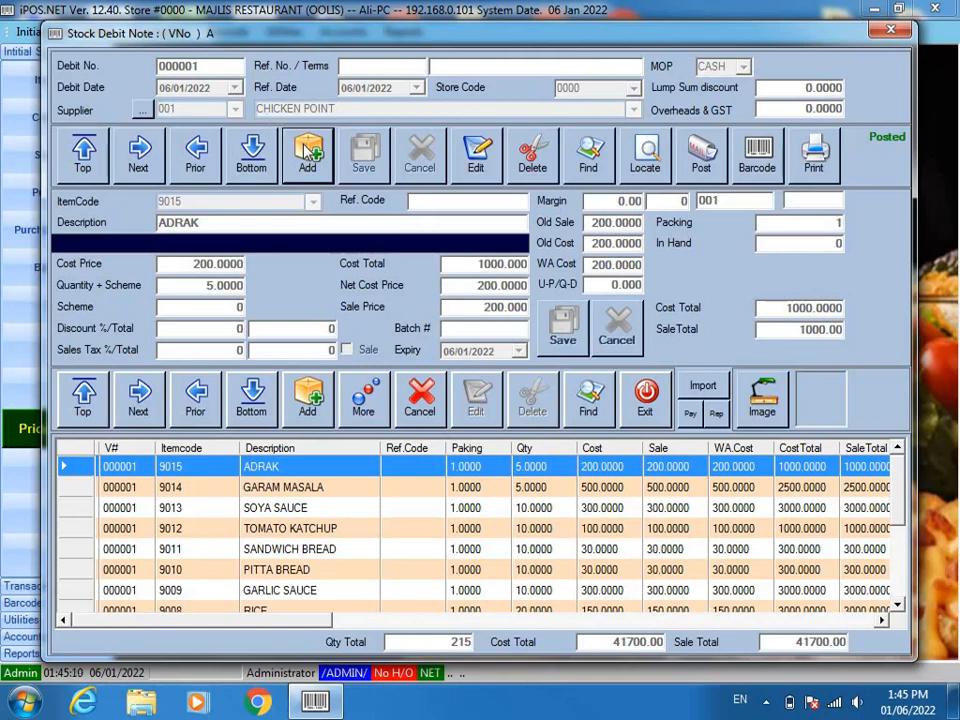
{"action": "left_click", "coordinate": [307, 150]}
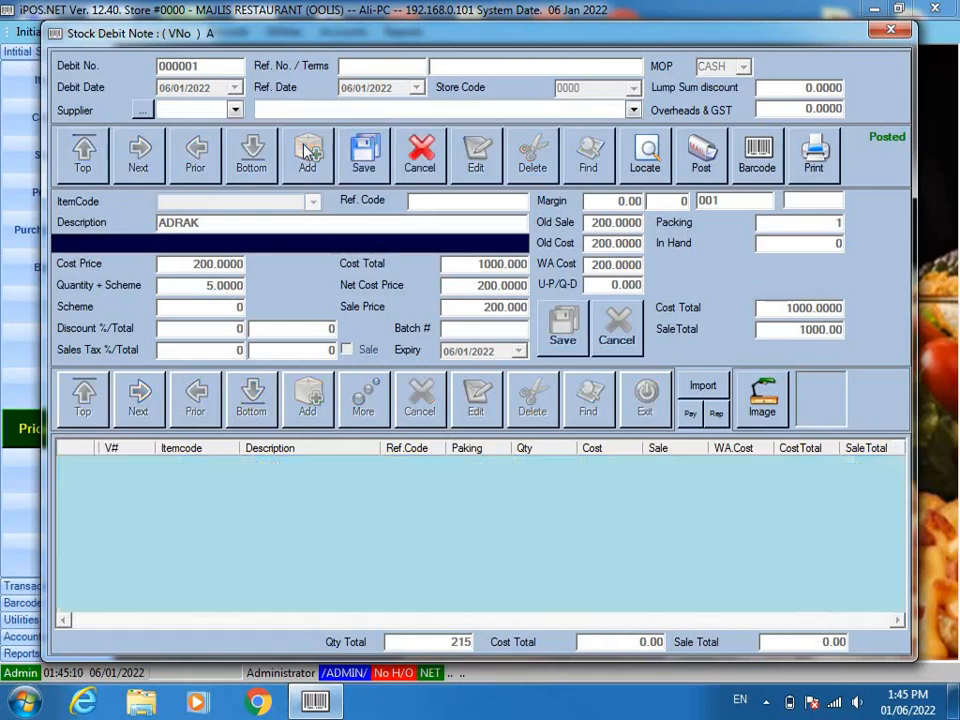
{"action": "left_click", "coordinate": [234, 110]}
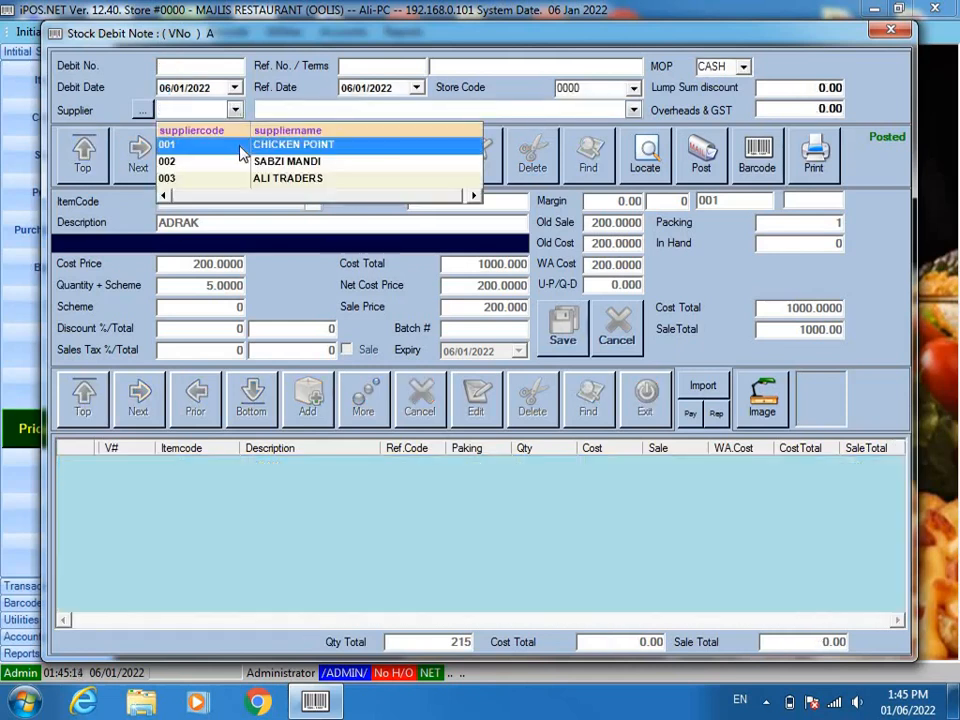
{"action": "left_click", "coordinate": [318, 162]}
{"action": "left_click", "coordinate": [367, 156]}
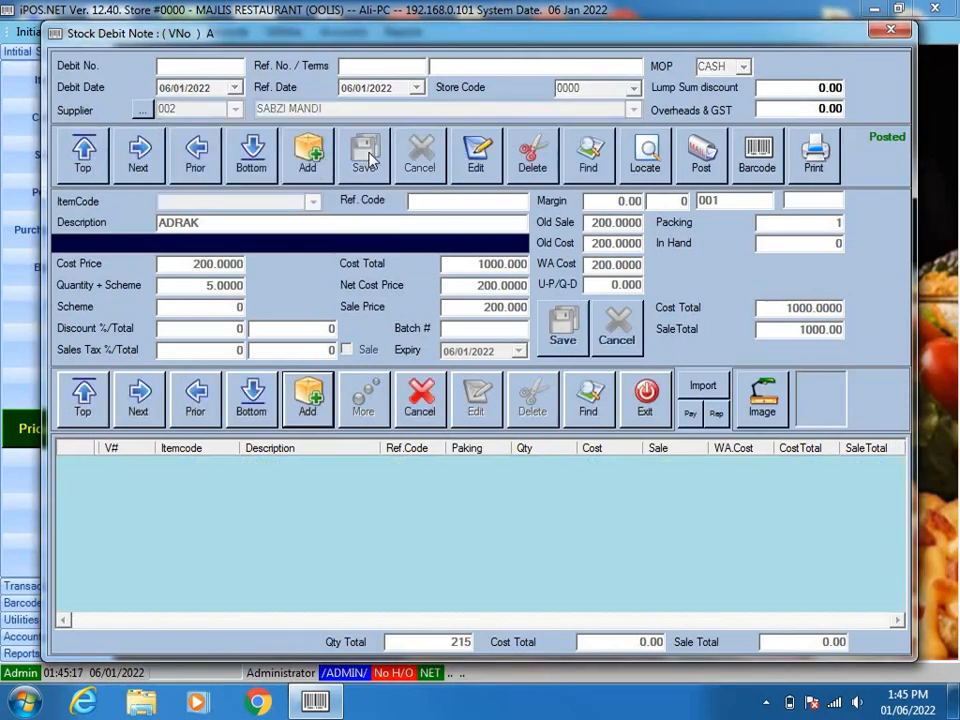
Start an item line on the debit note, search for "PYAZ" and load item 9003.
{"action": "left_click", "coordinate": [310, 402]}
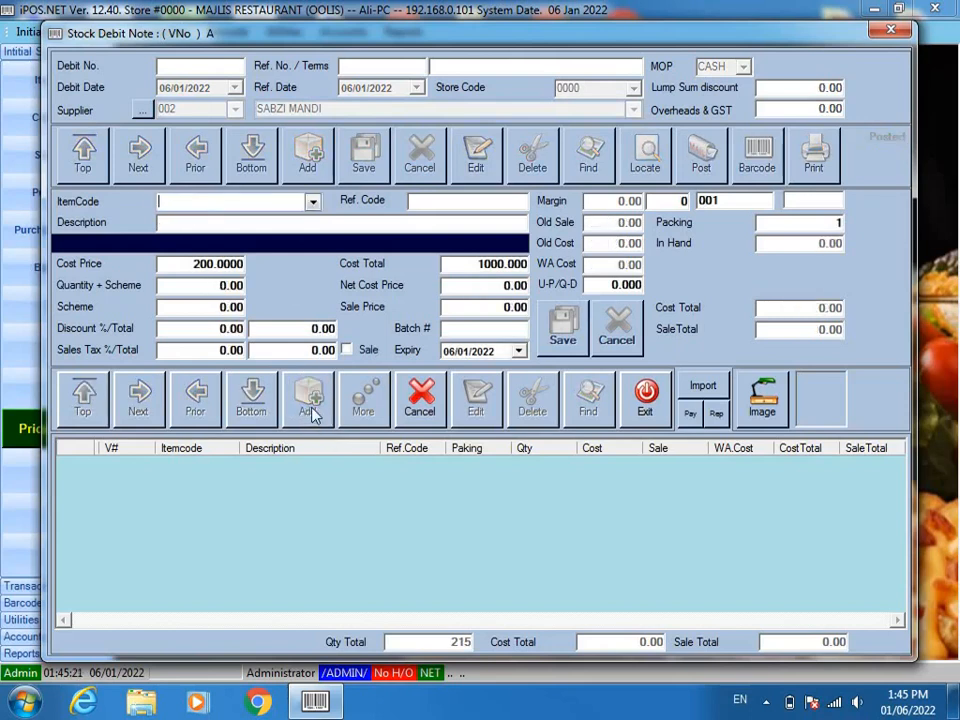
{"action": "type", "text": "/PYAZ"}
{"action": "key", "text": "Return"}
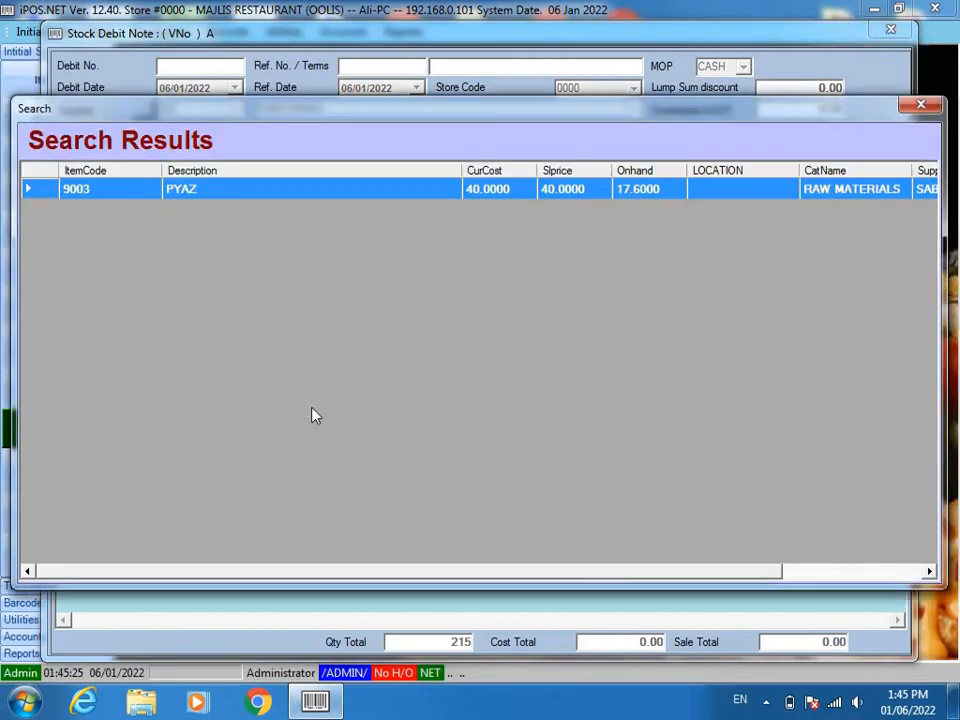
{"action": "key", "text": "Return"}
{"action": "key", "text": "Return"}
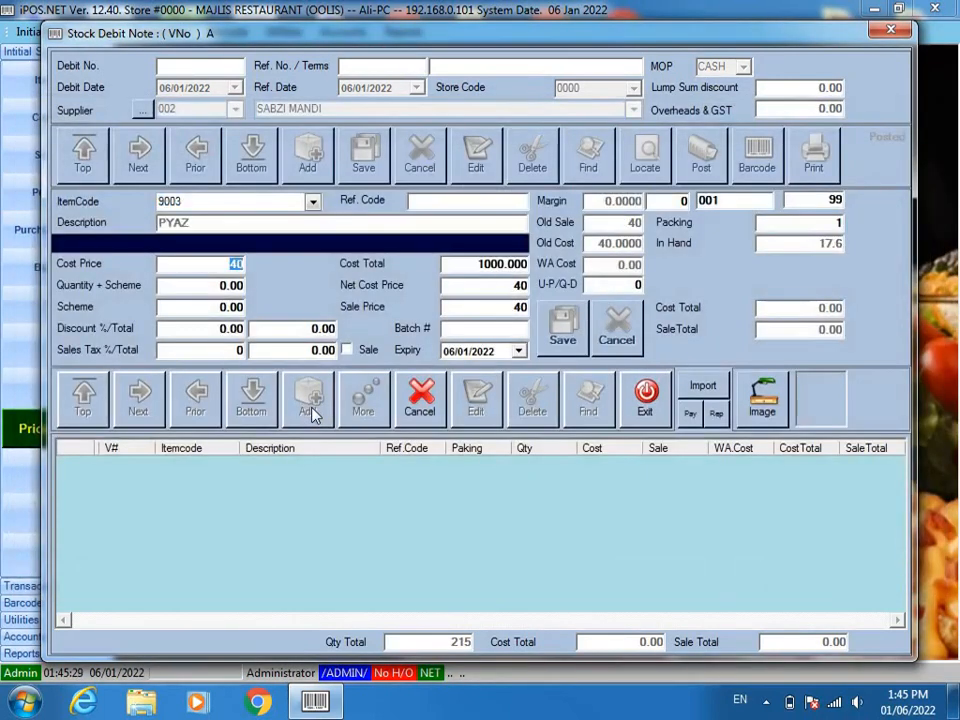
Keep the PYAZ cost price, set the quantity to 10, accept the remaining fields and save the line.
{"action": "key", "text": "Return"}
{"action": "type", "text": "10"}
{"action": "key", "text": "Return"}
{"action": "key", "text": "Return"}
{"action": "key", "text": "Return"}
{"action": "key", "text": "Return"}
{"action": "key", "text": "Return"}
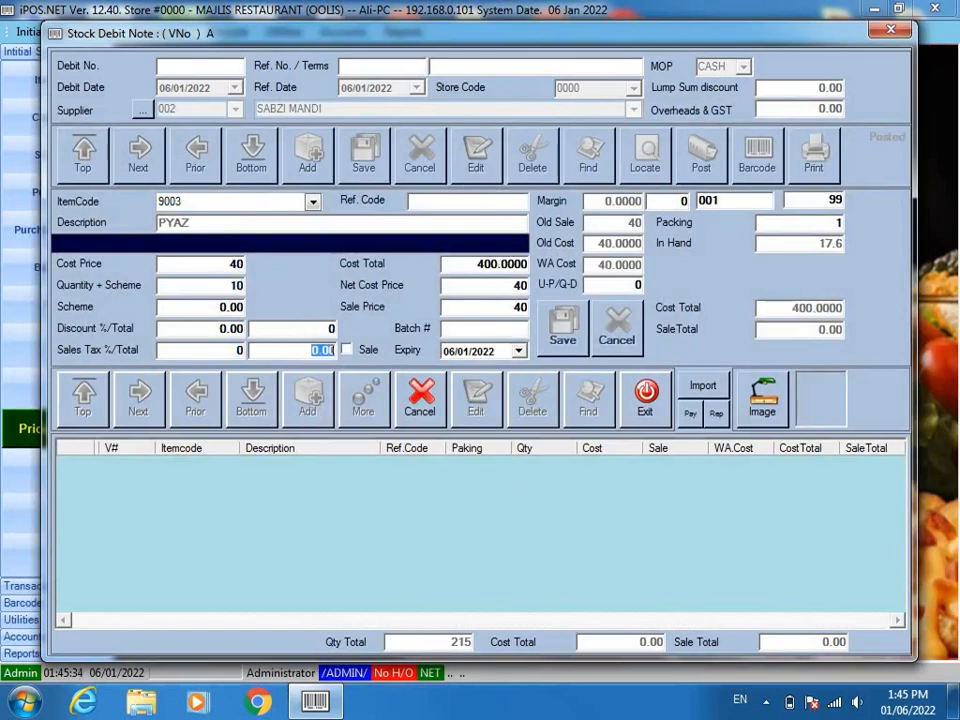
{"action": "key", "text": "Return"}
{"action": "key", "text": "Return"}
{"action": "key", "text": "Return"}
{"action": "key", "text": "Return"}
{"action": "key", "text": "Return"}
{"action": "key", "text": "Return"}
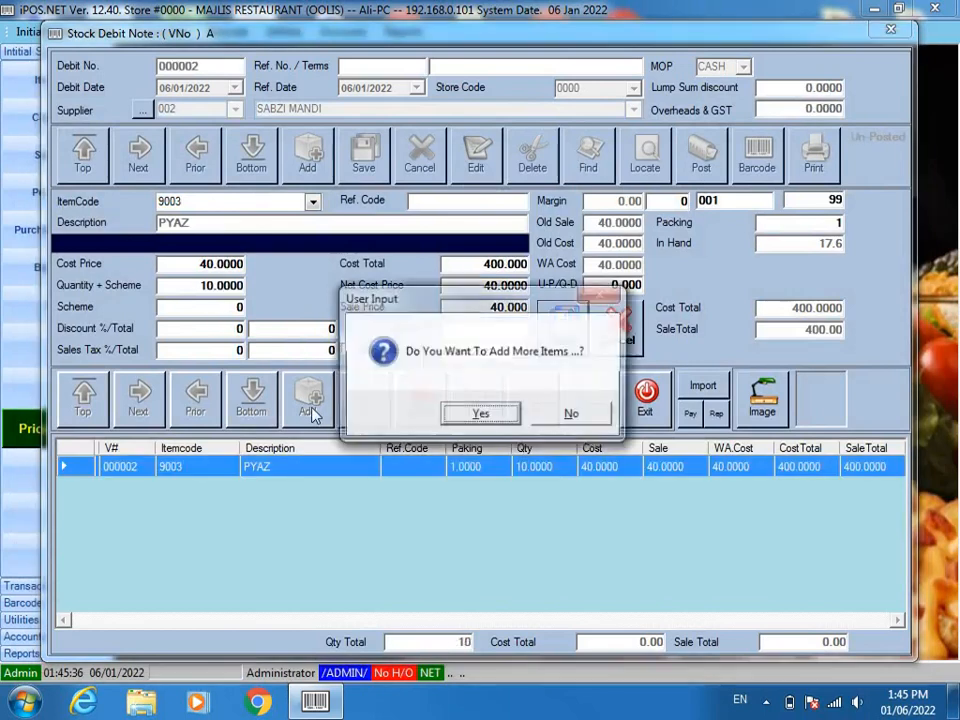
Continue adding items, search for "TAMA" and load item 9002 TAMATOR with its cost price kept.
{"action": "key", "text": "Return"}
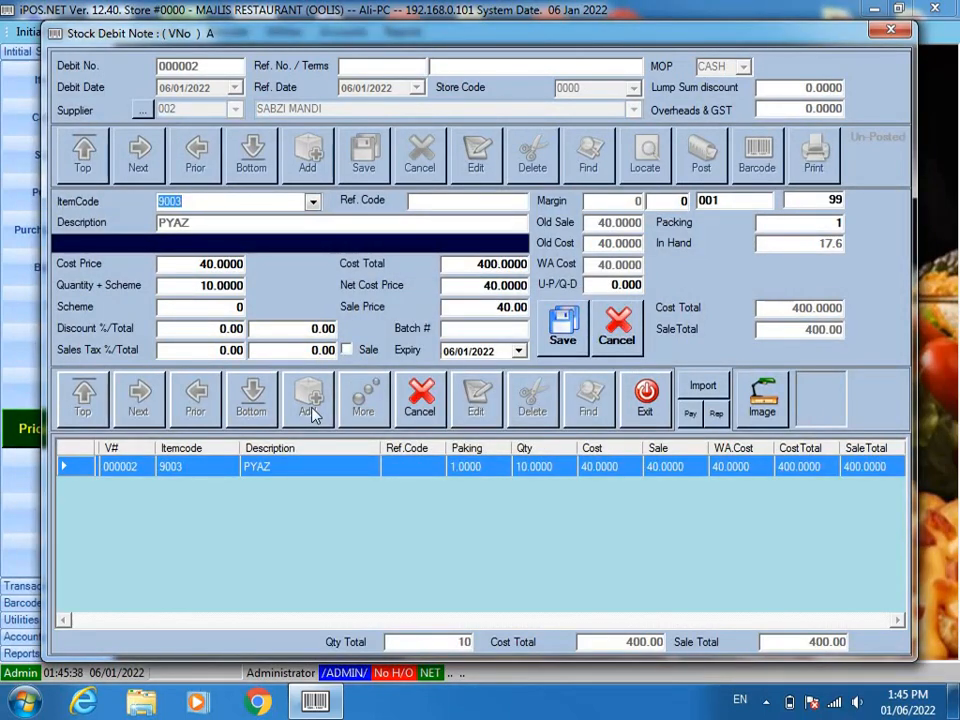
{"action": "type", "text": "/TAMA-"}
{"action": "key", "text": "Return"}
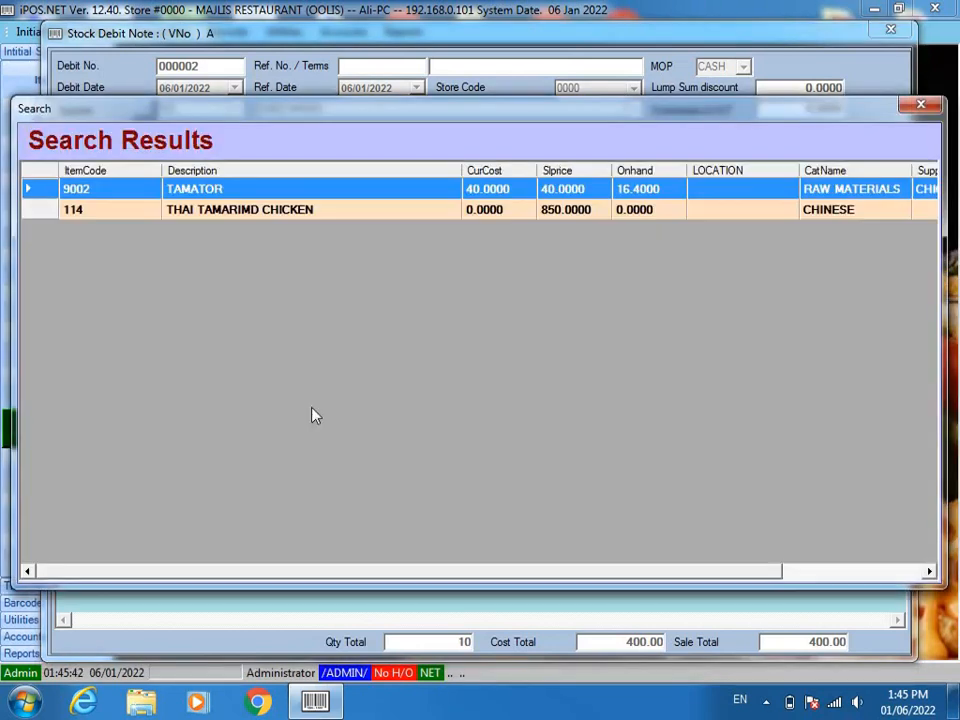
{"action": "key", "text": "Return"}
{"action": "key", "text": "Return"}
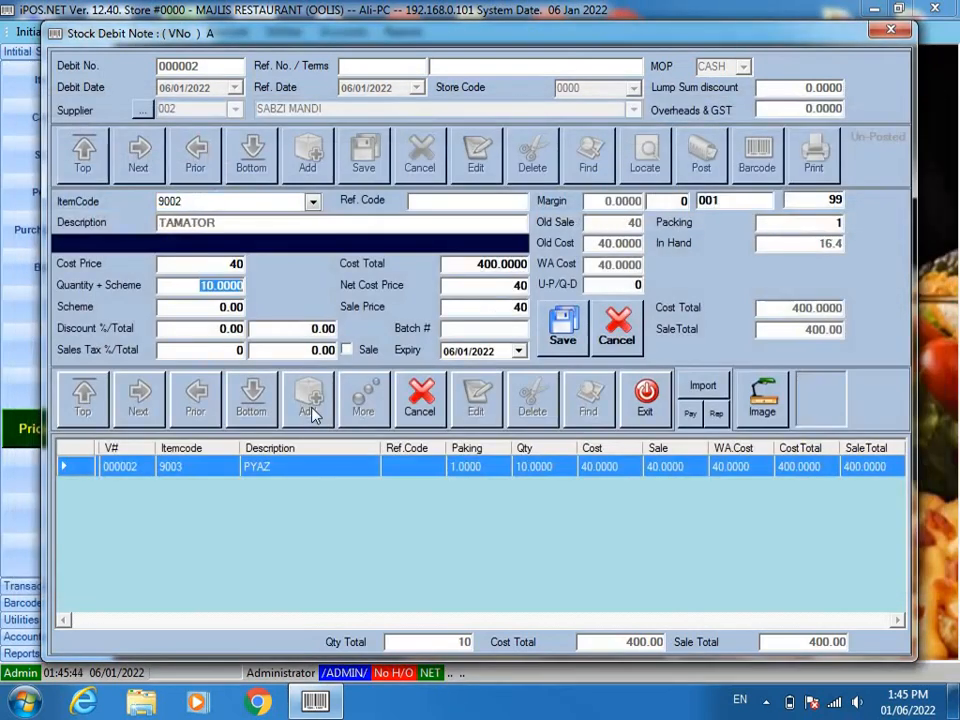
Set the TAMATOR quantity to 15, accept the remaining fields, save the line and continue adding items.
{"action": "type", "text": "15"}
{"action": "key", "text": "Return"}
{"action": "key", "text": "Return"}
{"action": "key", "text": "Return"}
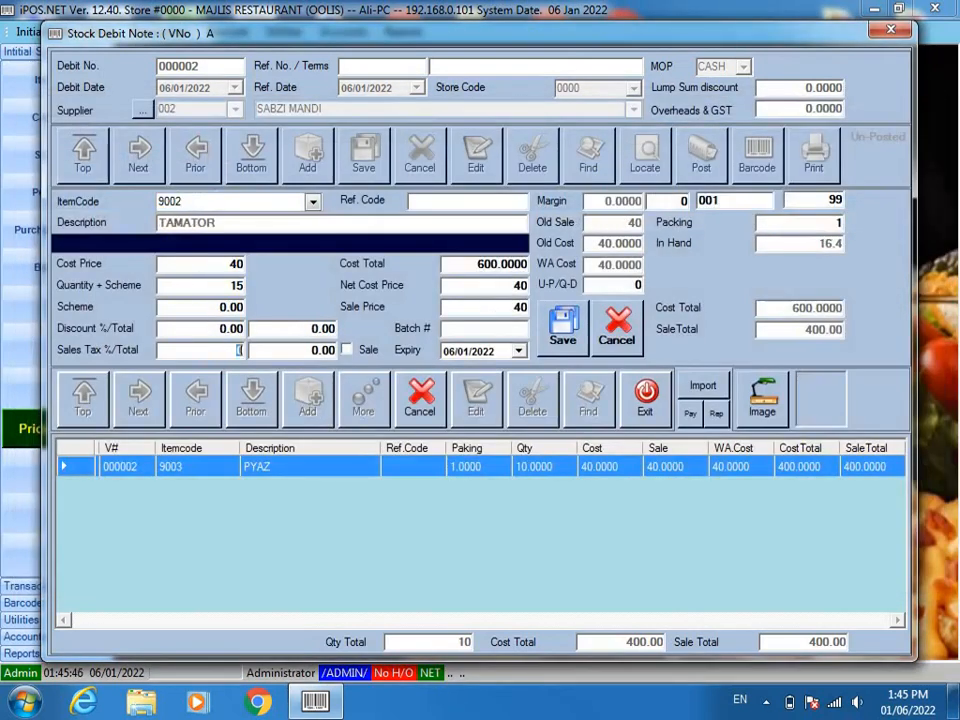
{"action": "key", "text": "Return"}
{"action": "key", "text": "Return"}
{"action": "key", "text": "Return"}
{"action": "key", "text": "Return"}
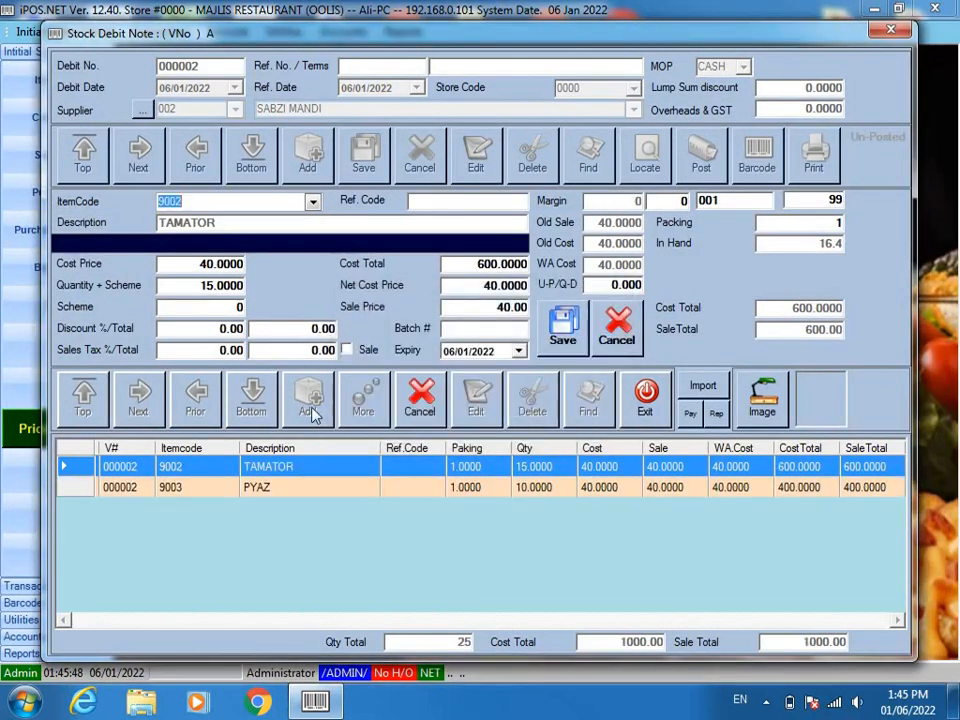
Search for "ADRAK" and load item 9015 into the next debit note line.
{"action": "type", "text": "/ADRAK"}
{"action": "key", "text": "Return"}
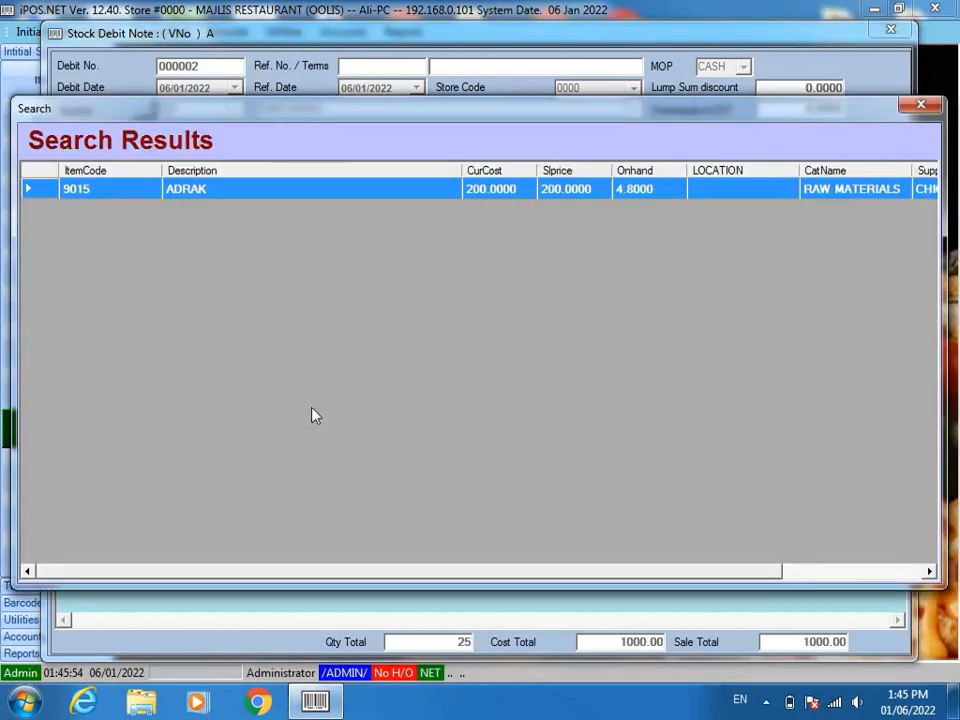
{"action": "key", "text": "Return"}
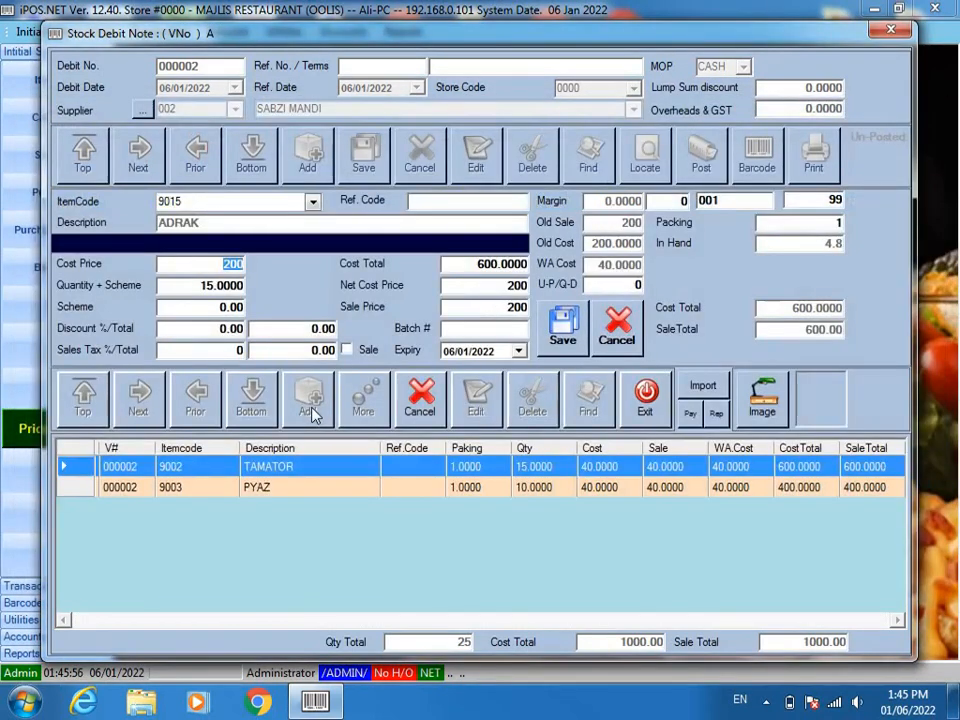
Keep the ADRAK cost price, set the quantity to 5, accept the remaining fields and save the line.
{"action": "key", "text": "Return"}
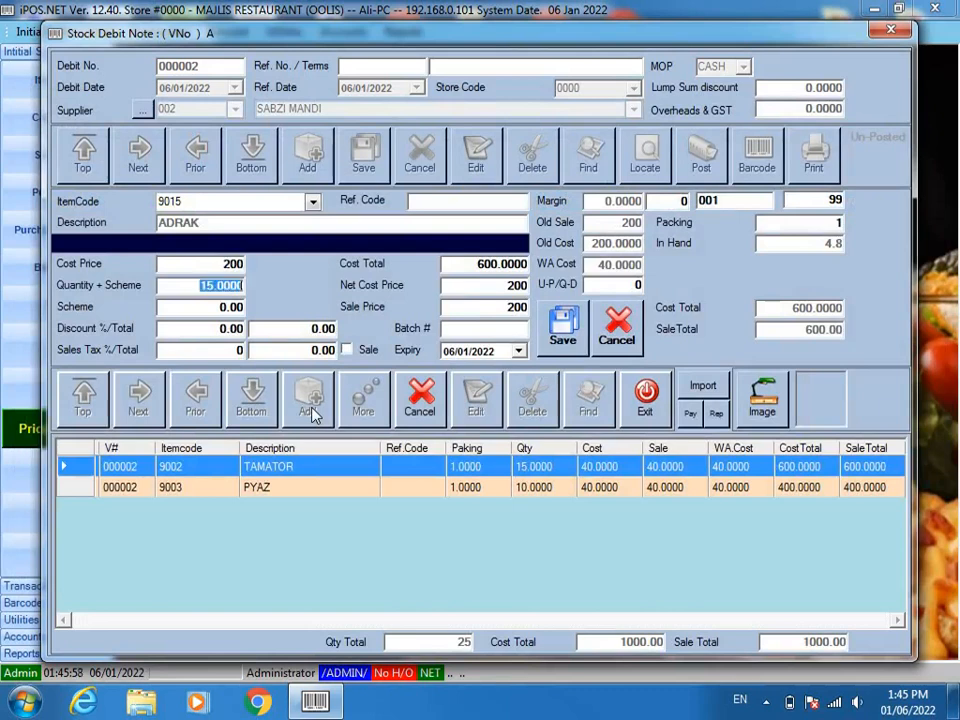
{"action": "type", "text": "5"}
{"action": "key", "text": "Return"}
{"action": "key", "text": "Return"}
{"action": "key", "text": "Return"}
{"action": "key", "text": "Return"}
{"action": "key", "text": "Return"}
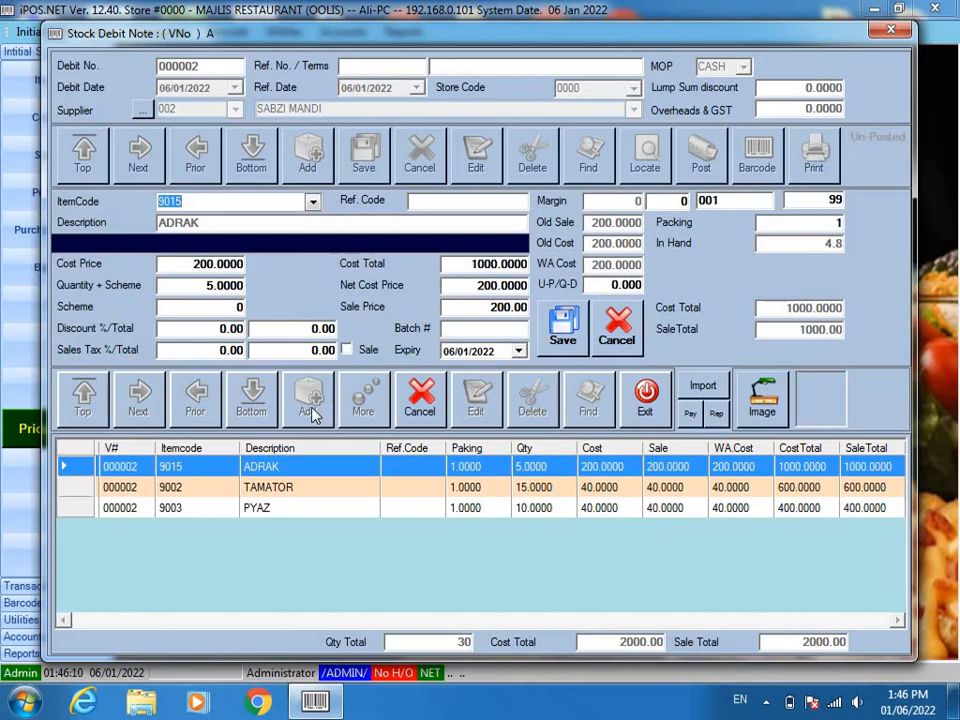
Search for "/MIRC" to load item 9005 SAZB MIRCH and set its cost price to 120.
{"action": "type", "text": "/MIRC"}
{"action": "key", "text": "Return"}
{"action": "key", "text": "Return"}
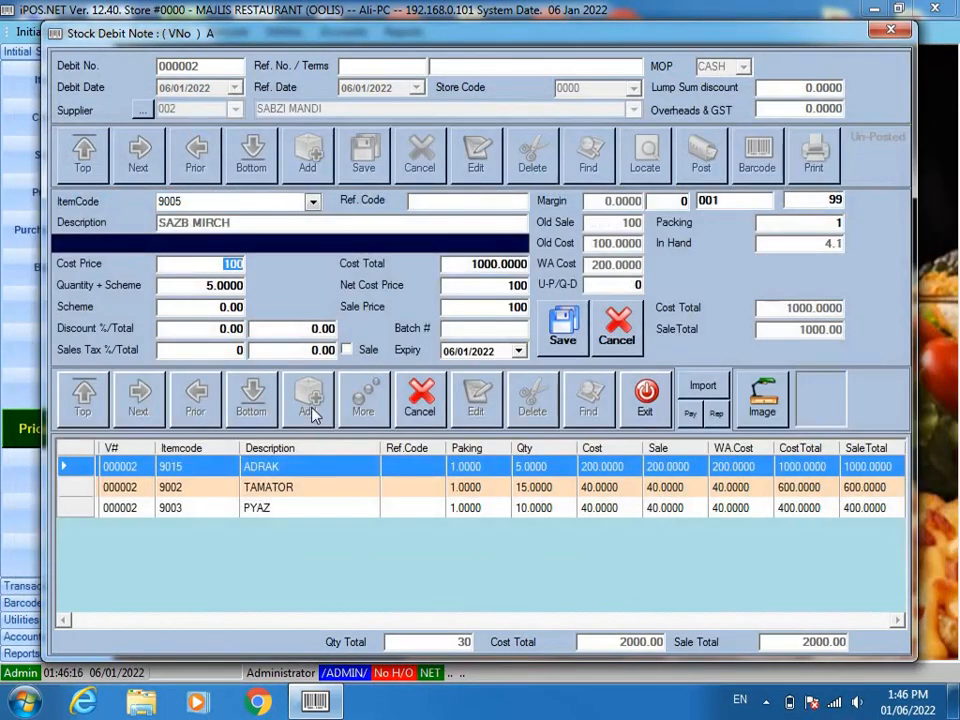
{"action": "type", "text": "120"}
{"action": "key", "text": "Return"}
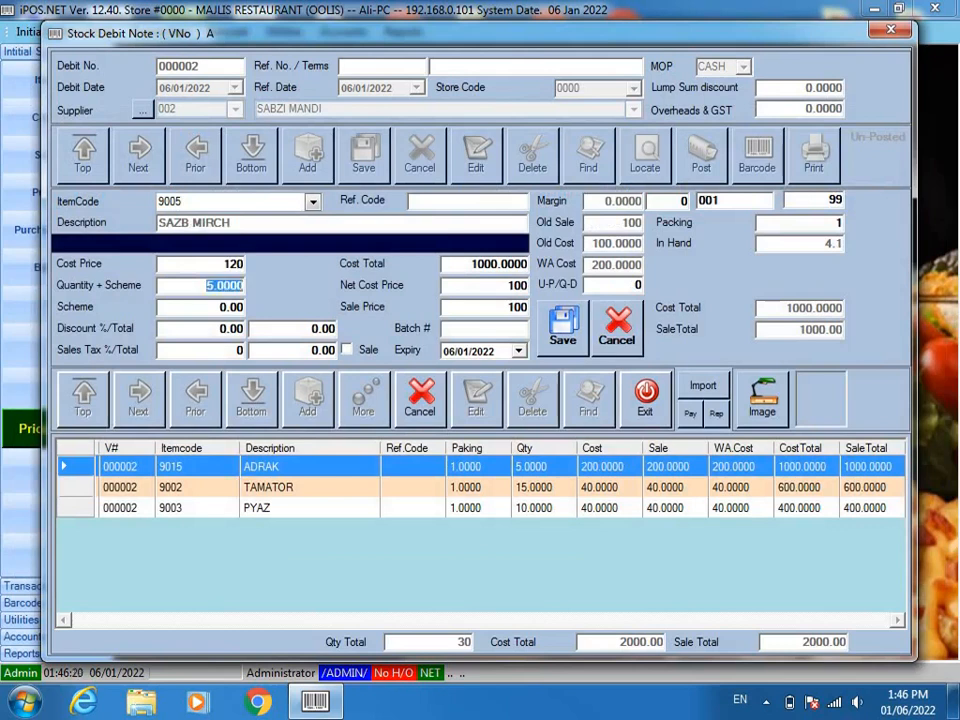
Set the SAZB MIRCH quantity to 2, accept the remaining fields and save the line.
{"action": "type", "text": "2"}
{"action": "key", "text": "Return"}
{"action": "key", "text": "Return"}
{"action": "key", "text": "Return"}
{"action": "key", "text": "Return"}
{"action": "key", "text": "Return"}
{"action": "key", "text": "Return"}
{"action": "key", "text": "Return"}
{"action": "key", "text": "Return"}
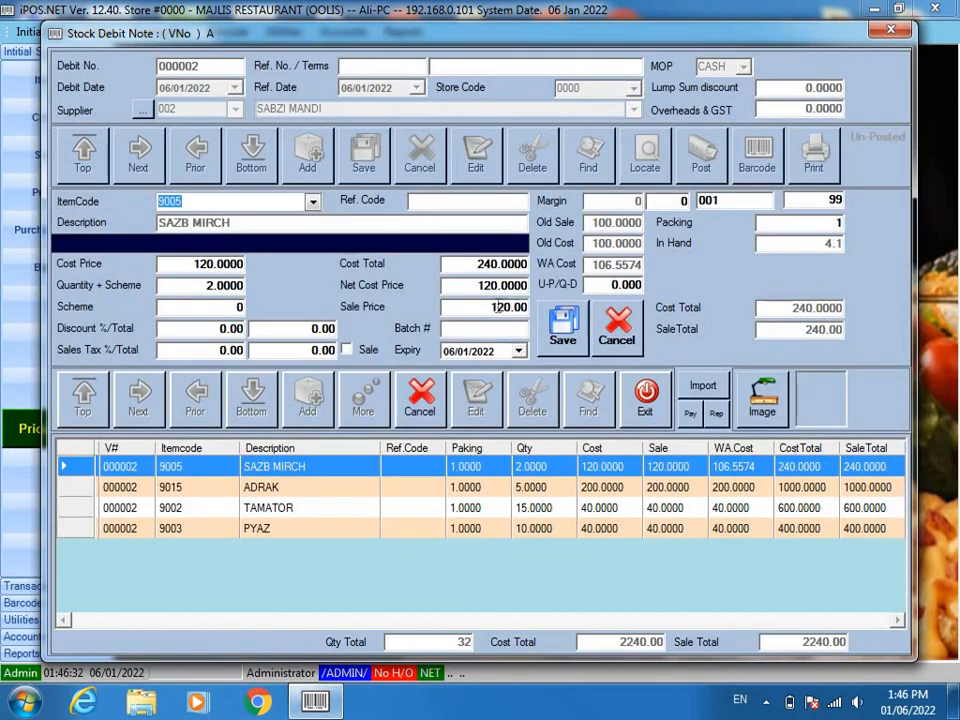
Stop adding items and post debit note 000002, agreeing to continue posting.
{"action": "left_click", "coordinate": [418, 418]}
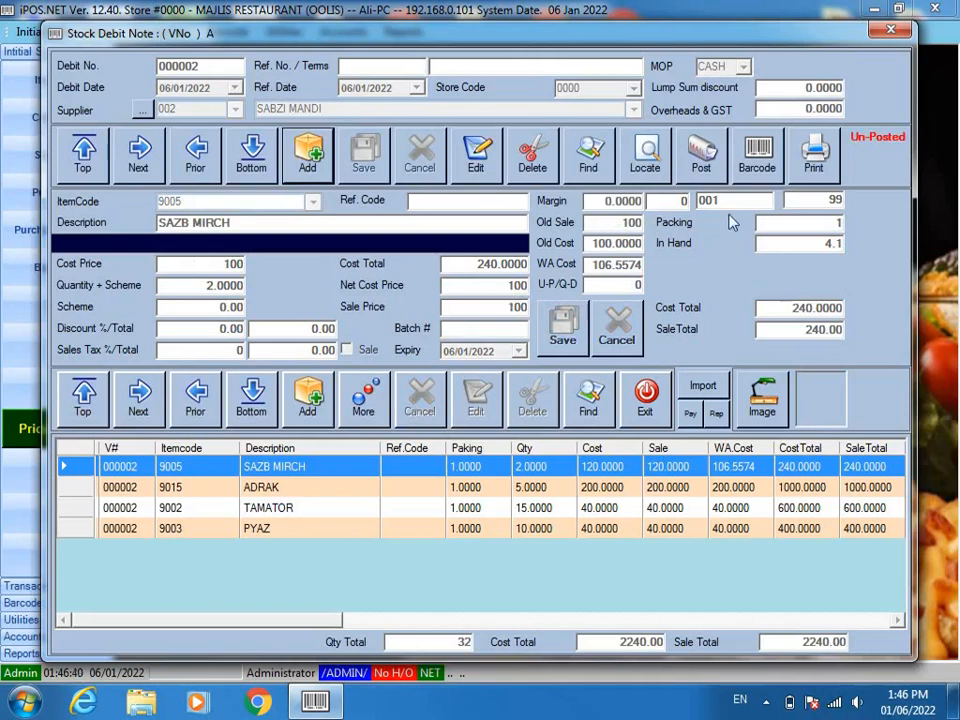
{"action": "left_click", "coordinate": [703, 168]}
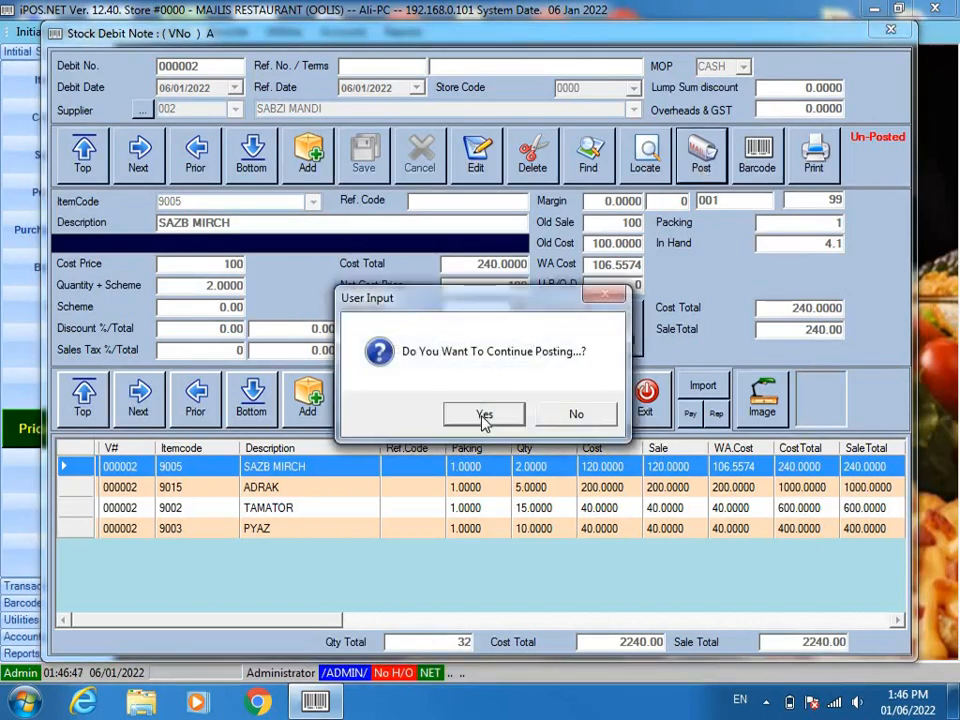
{"action": "left_click", "coordinate": [484, 416]}
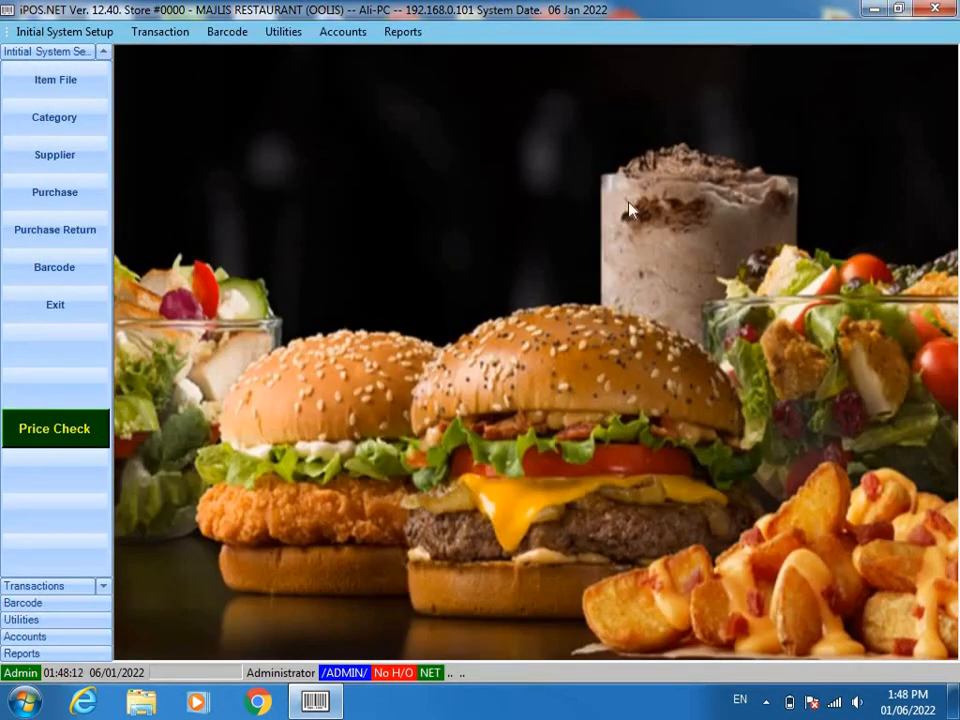
Open the recipes and view the ingredients of the BEEF CHILLI DRY menu item.
{"action": "left_click", "coordinate": [159, 38]}
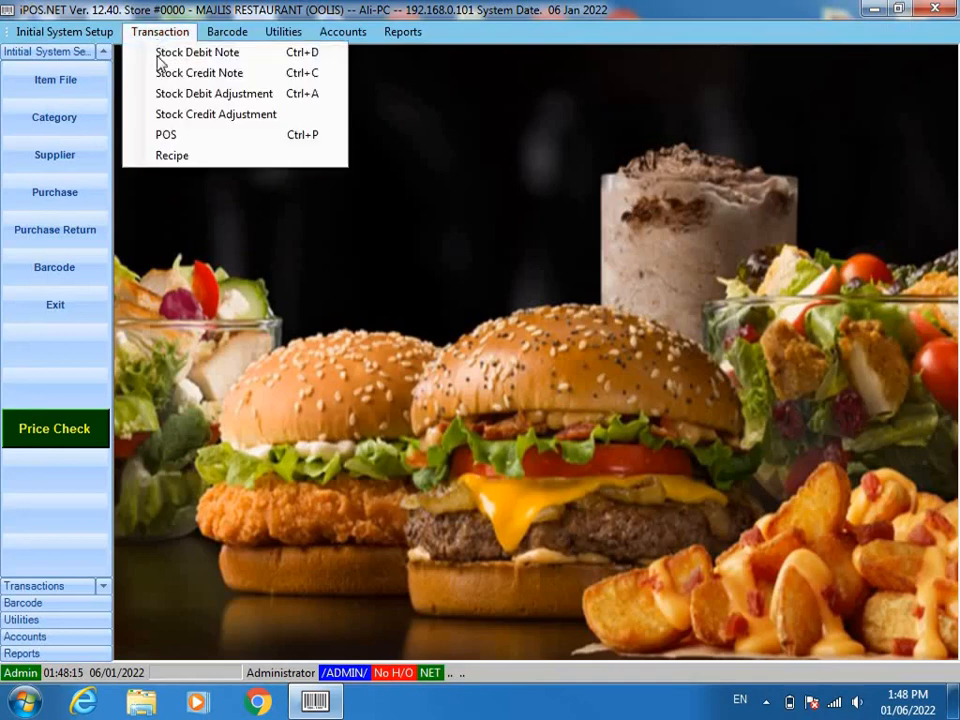
{"action": "left_click", "coordinate": [205, 155]}
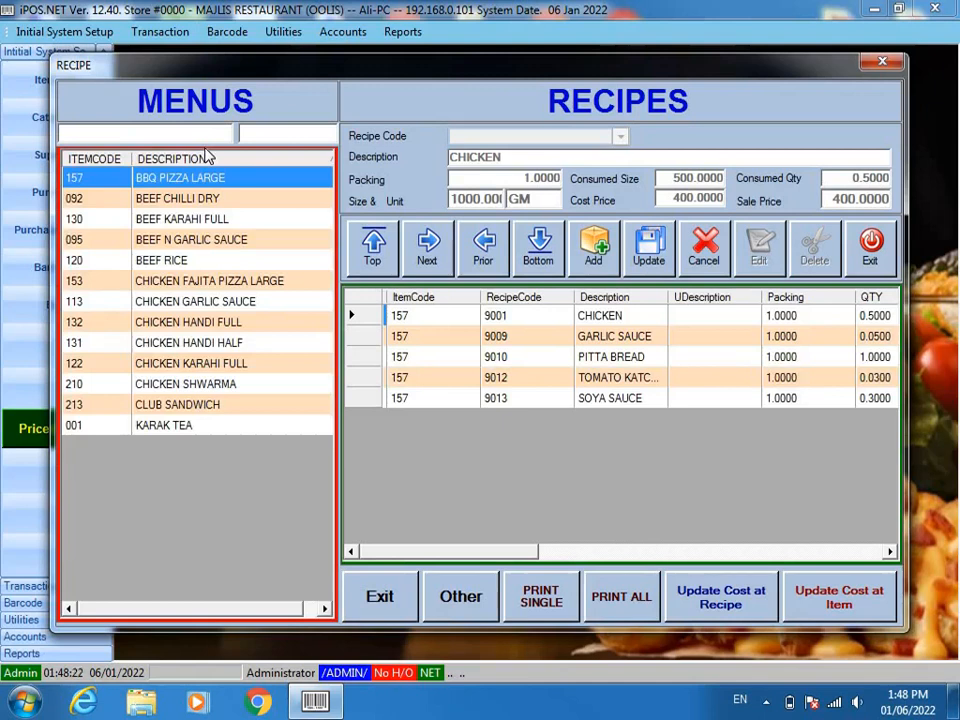
{"action": "left_click", "coordinate": [174, 201]}
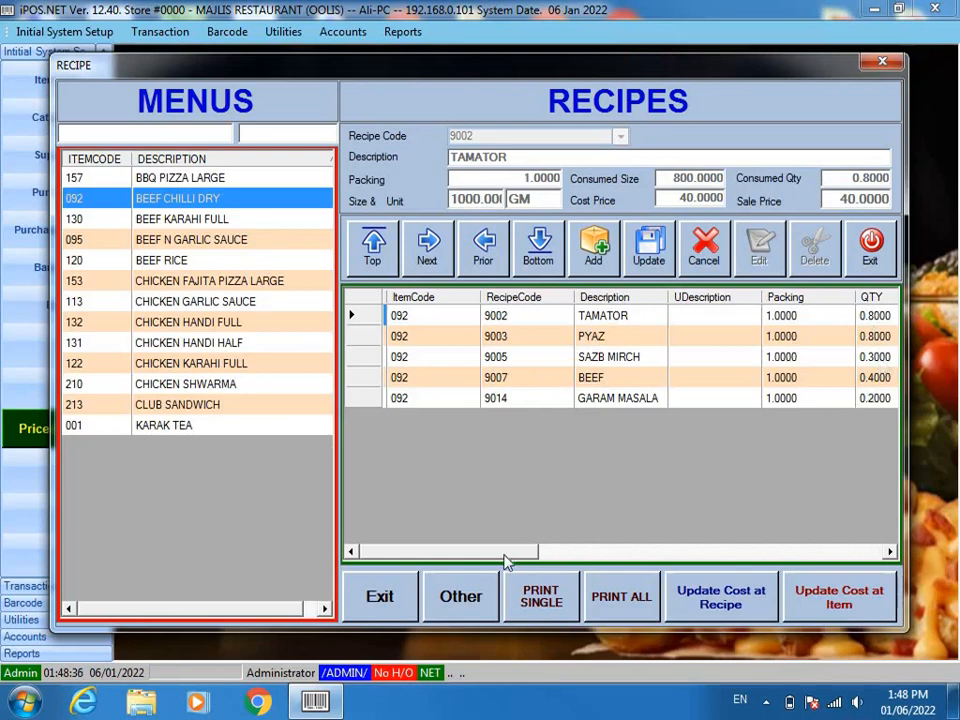
{"action": "left_click_drag", "start_coordinate": [514, 553], "coordinate": [420, 553]}
Display the BEEF KARAHI FULL recipe and narrow the middle columns so ingredient descriptions sit beside their consumed sizes.
{"action": "left_click", "coordinate": [190, 222]}
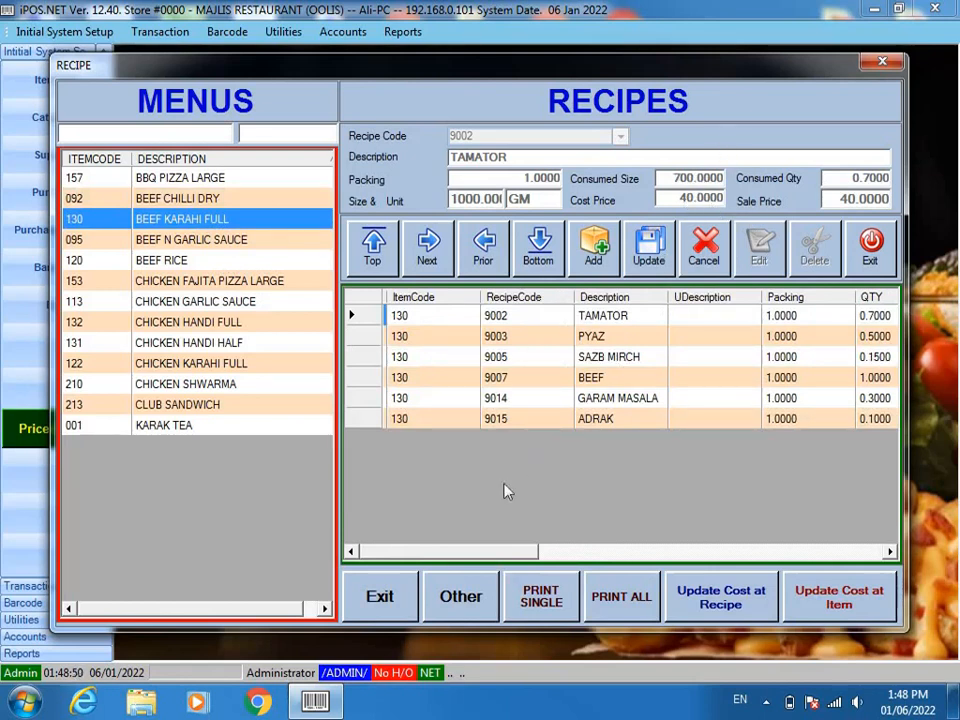
{"action": "left_click_drag", "start_coordinate": [464, 556], "coordinate": [735, 508]}
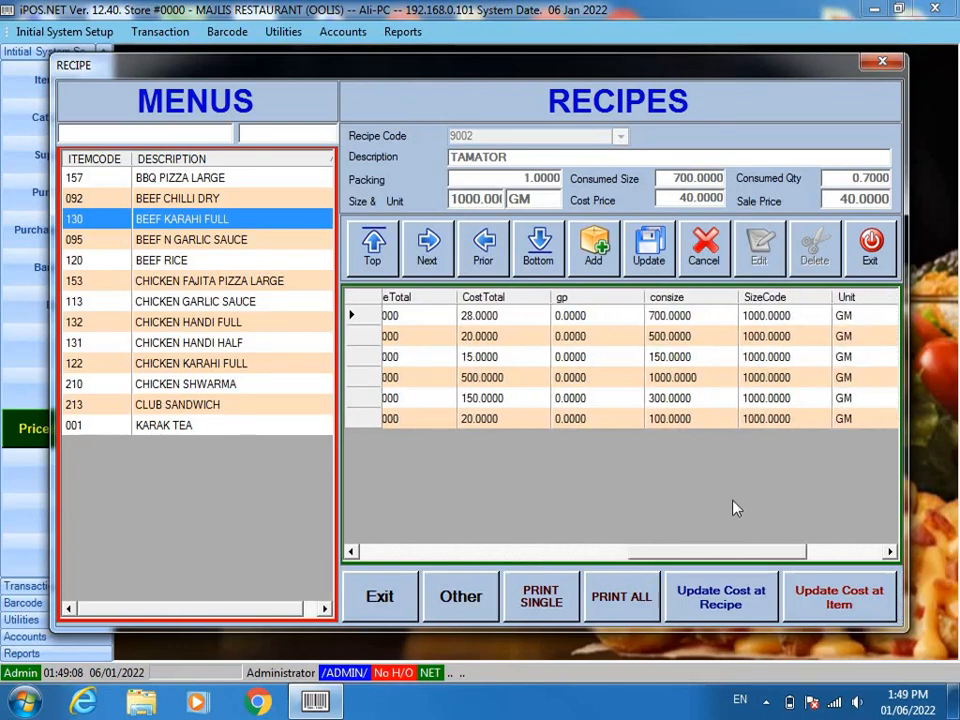
{"action": "left_click", "coordinate": [662, 317]}
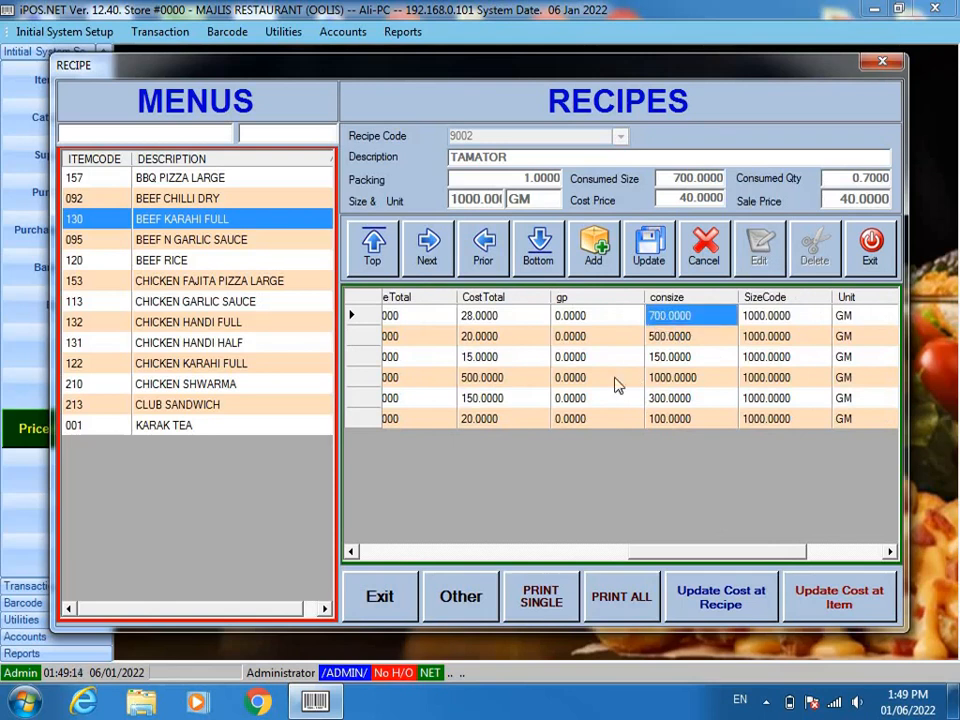
{"action": "left_click", "coordinate": [443, 552]}
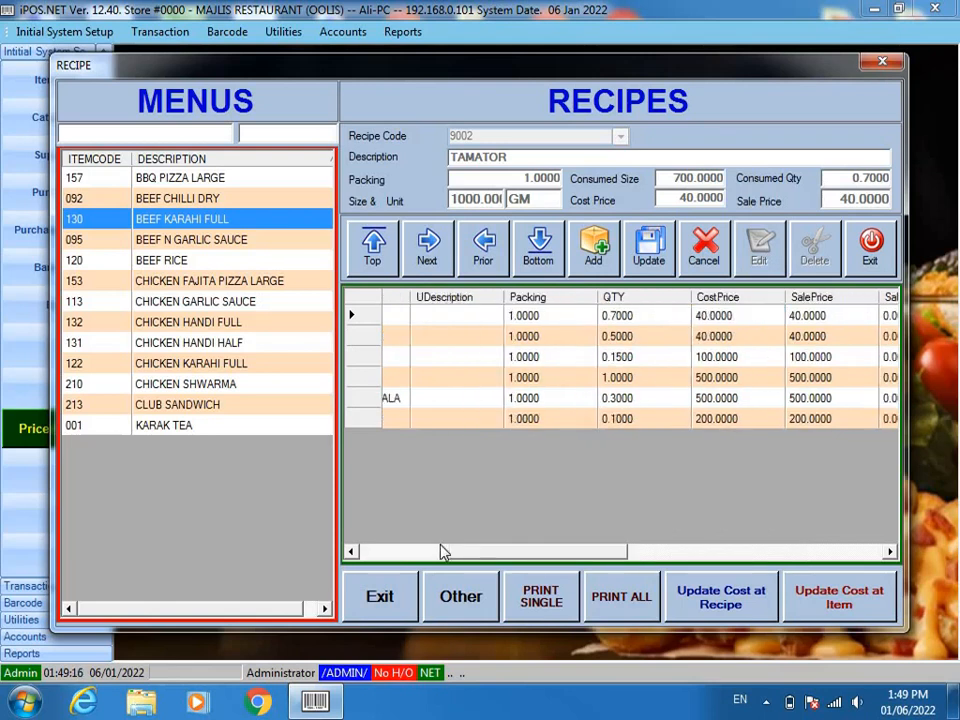
{"action": "left_click", "coordinate": [443, 552]}
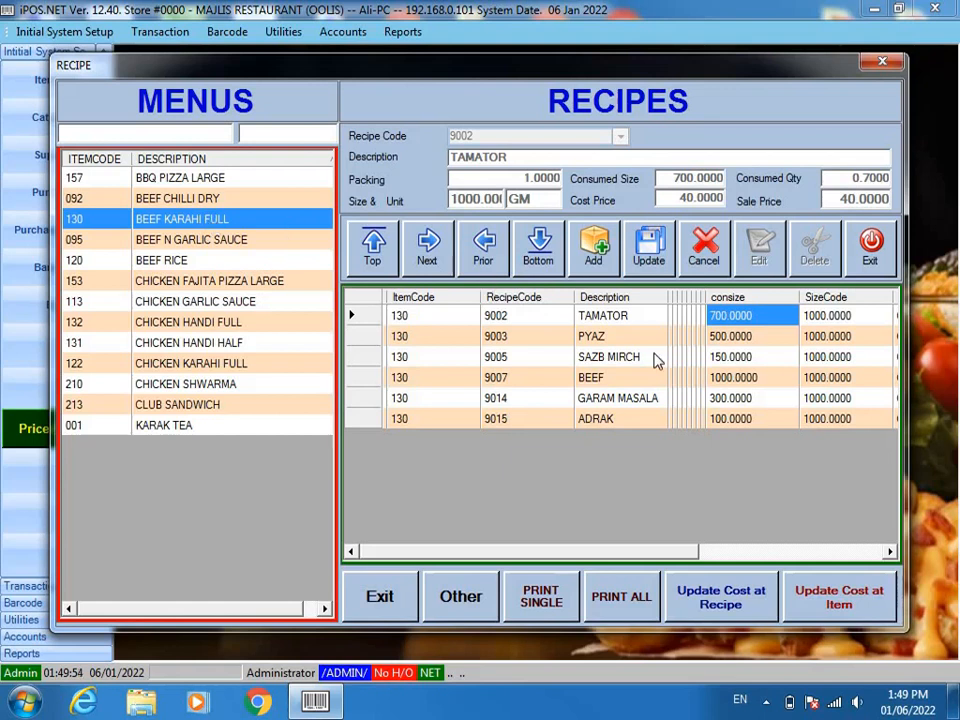
Go through each BEEF KARAHI FULL ingredient and its consumed size, from TAMATOR to ADRAK, and close the recipes.
{"action": "left_click", "coordinate": [633, 318]}
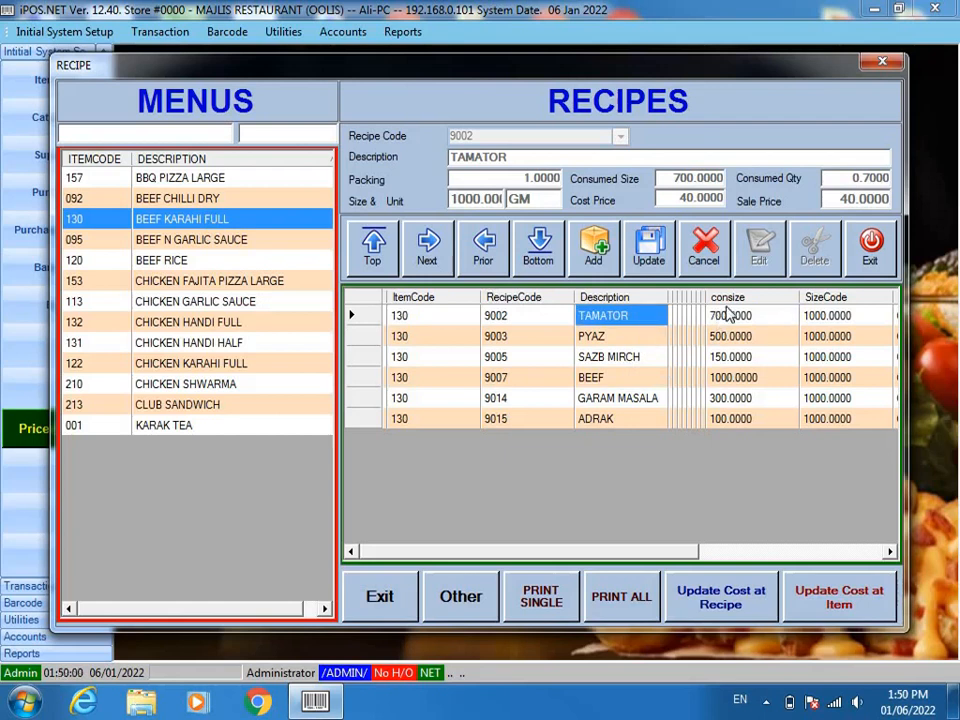
{"action": "left_click", "coordinate": [724, 315]}
{"action": "left_click", "coordinate": [636, 337]}
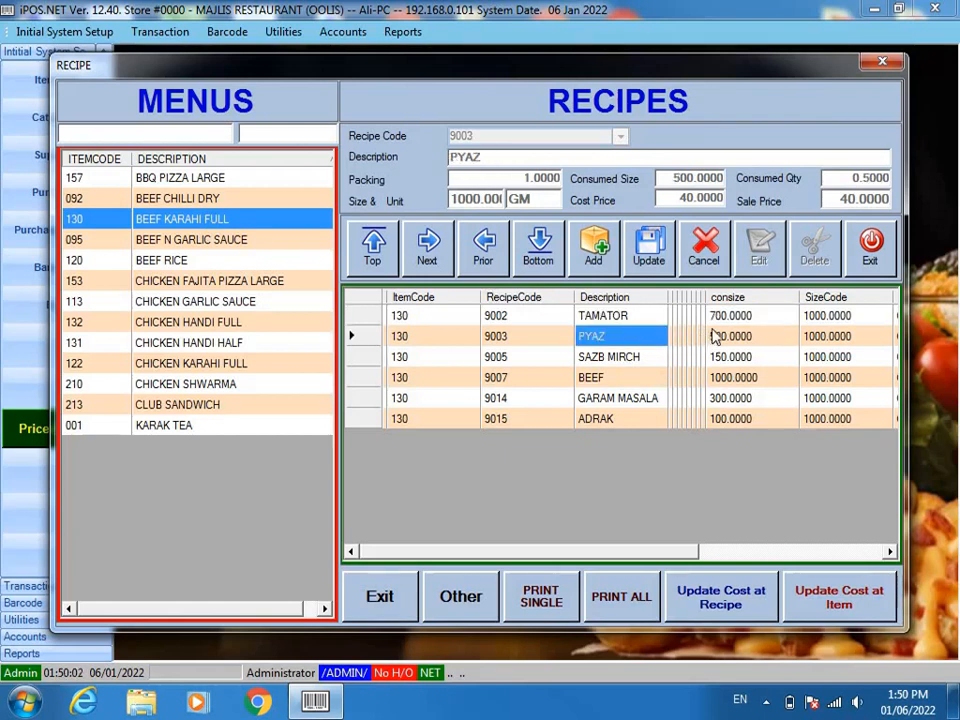
{"action": "left_click", "coordinate": [712, 337]}
{"action": "left_click", "coordinate": [654, 360]}
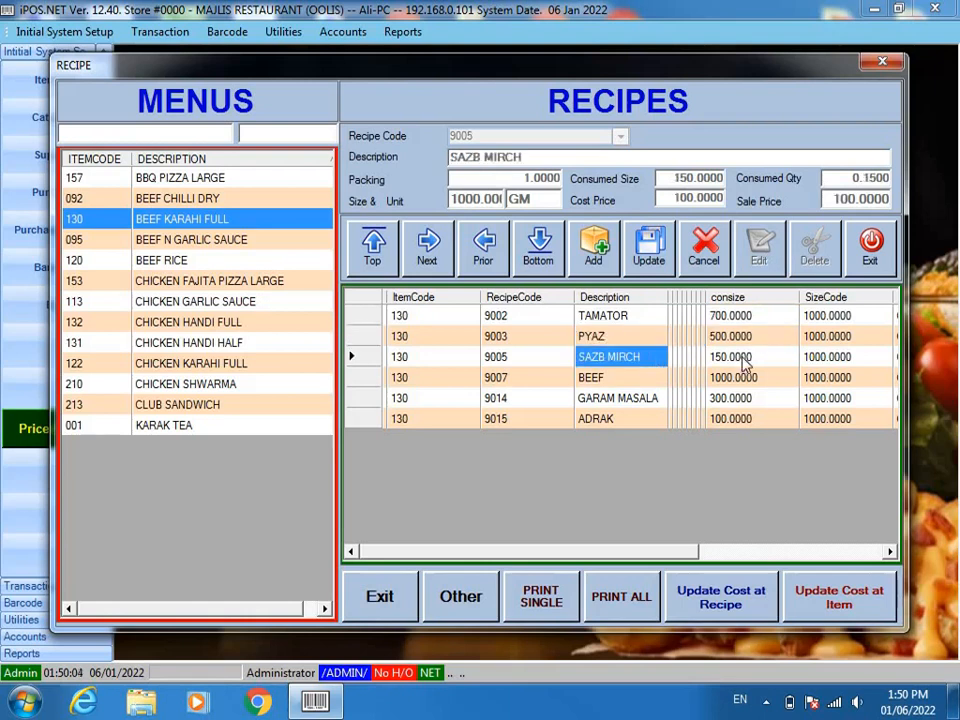
{"action": "left_click", "coordinate": [742, 360]}
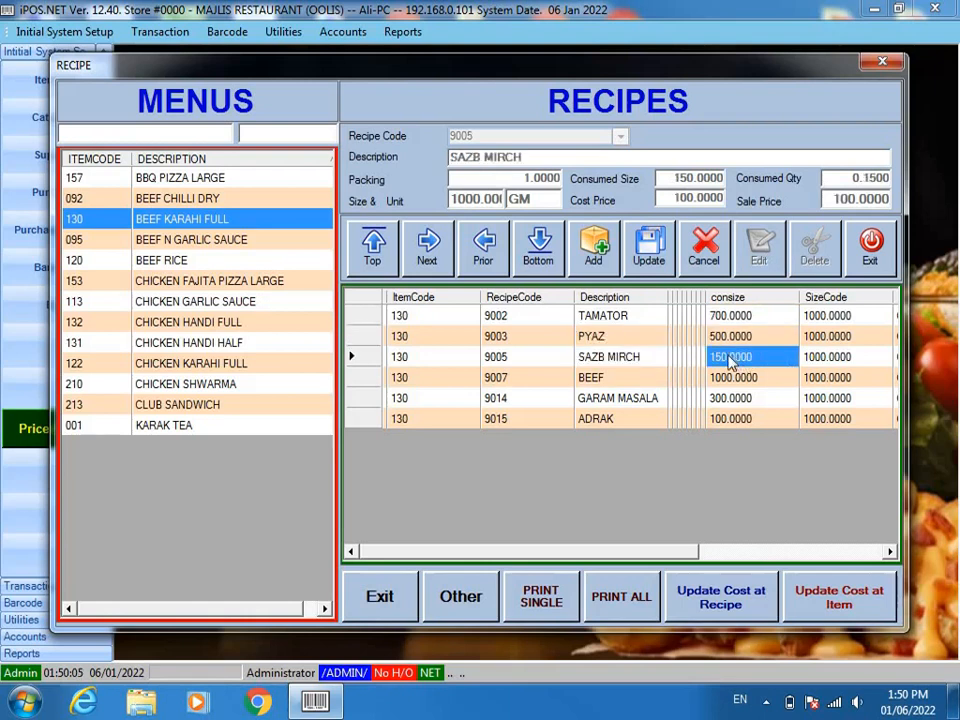
{"action": "left_click", "coordinate": [640, 379]}
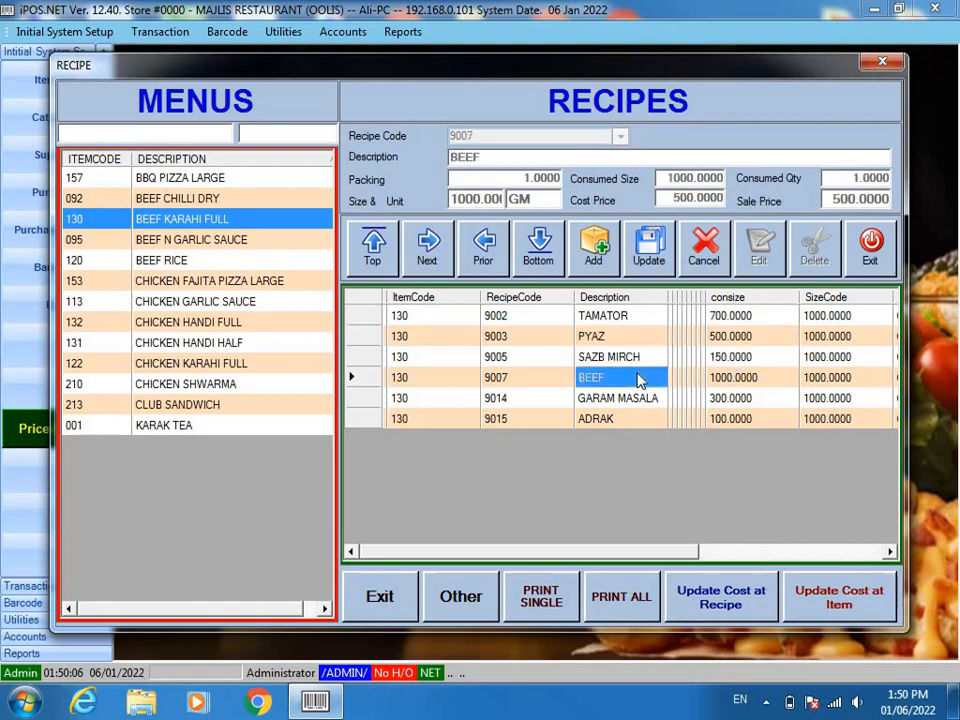
{"action": "left_click", "coordinate": [735, 381]}
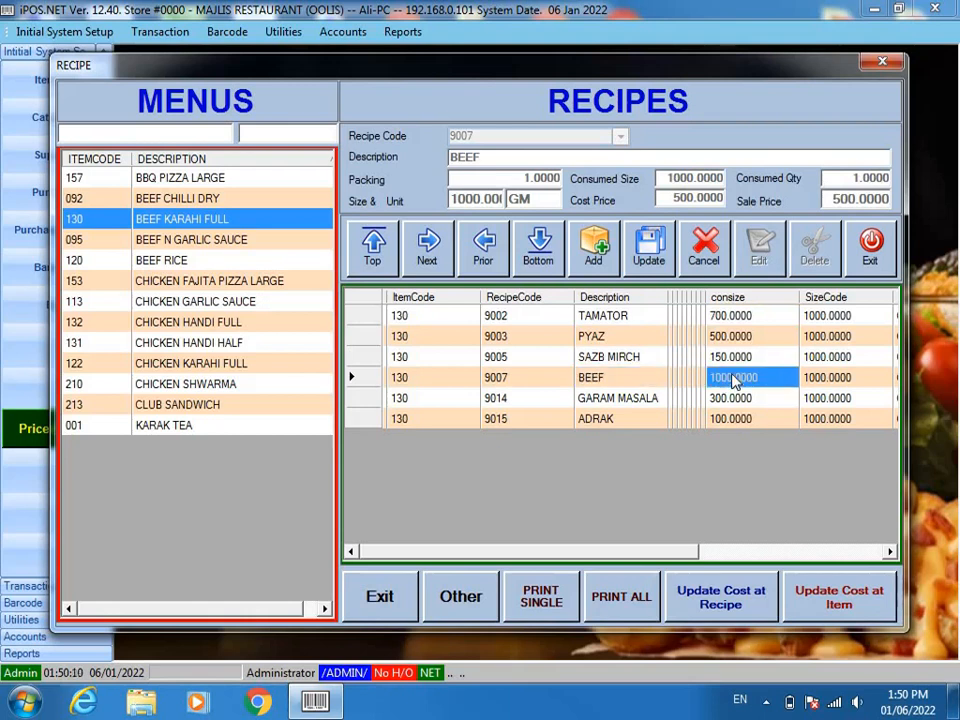
{"action": "left_click", "coordinate": [634, 400]}
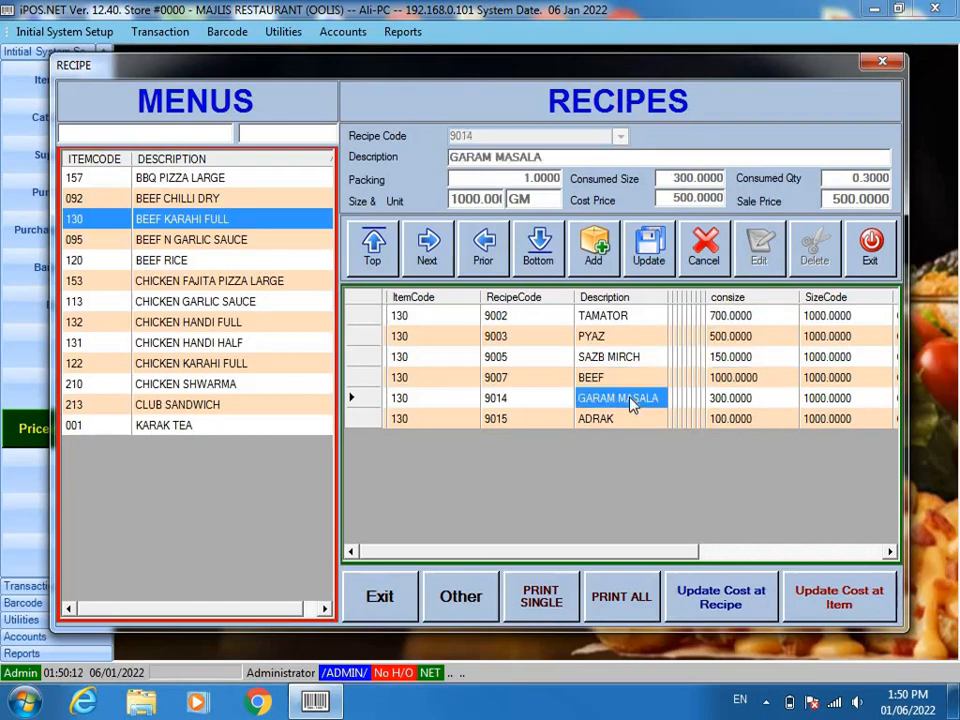
{"action": "left_click", "coordinate": [718, 402]}
{"action": "left_click", "coordinate": [733, 420]}
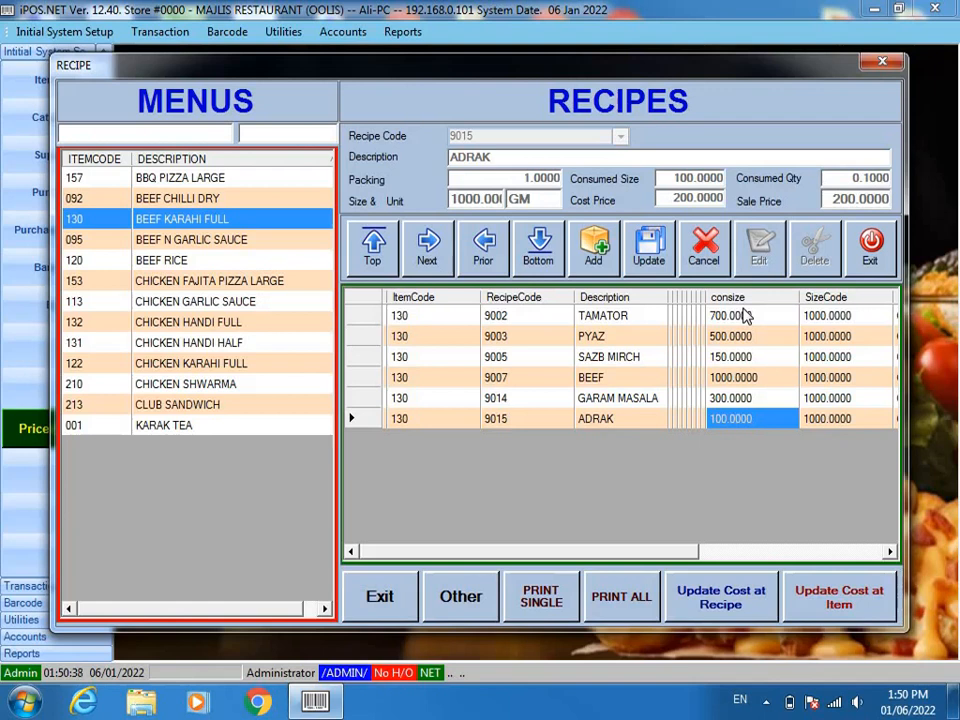
{"action": "left_click", "coordinate": [872, 250]}
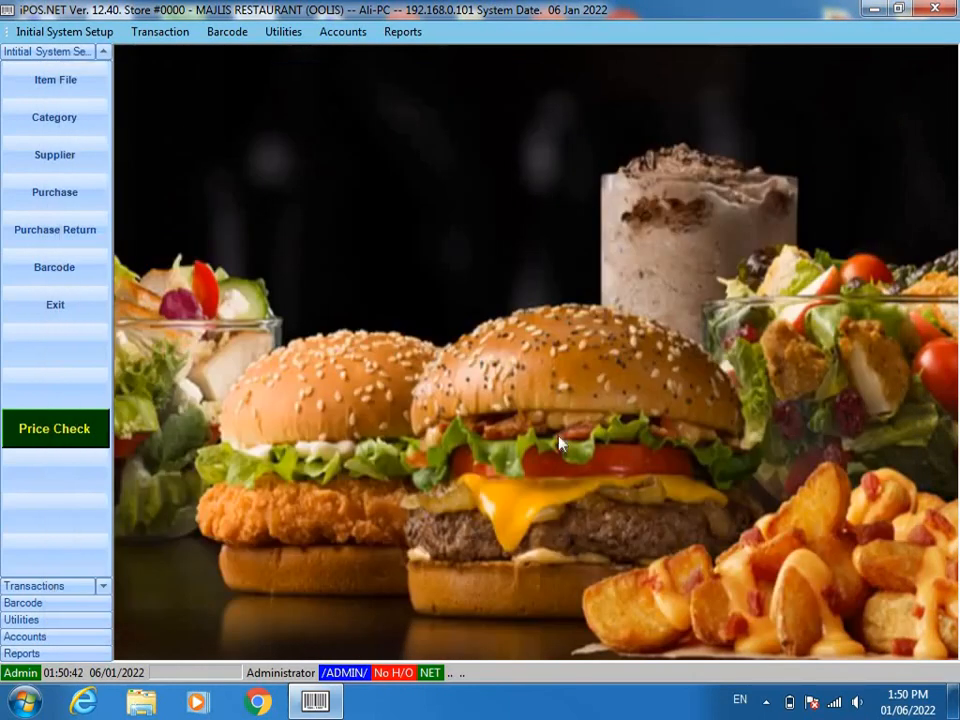
Open the POS login, enter the user ID and password, choose the MOR shift and log in.
{"action": "key", "text": "F2"}
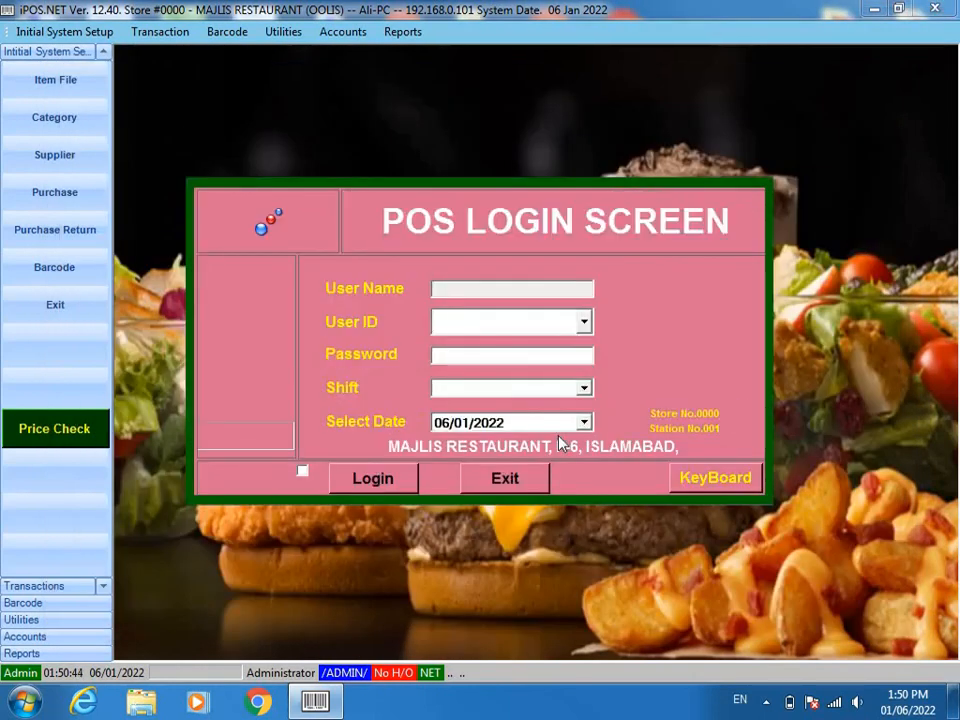
{"action": "type", "text": "ALI"}
{"action": "key", "text": "Return"}
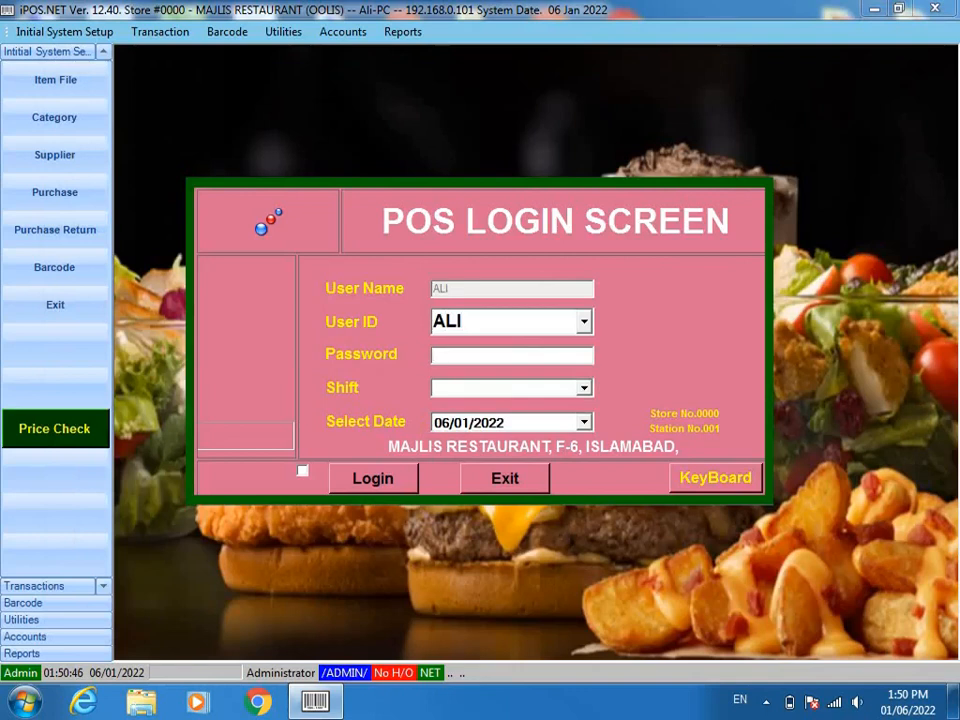
{"action": "type", "text": "***"}
{"action": "key", "text": "Return"}
{"action": "key", "text": "Down"}
{"action": "key", "text": "Down"}
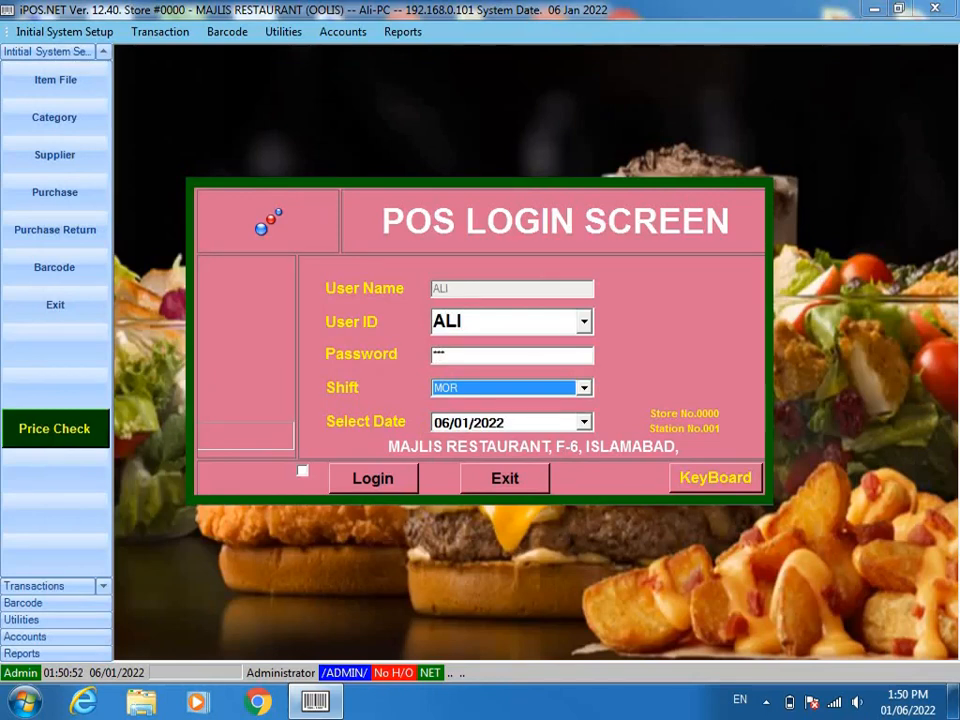
{"action": "key", "text": "Return"}
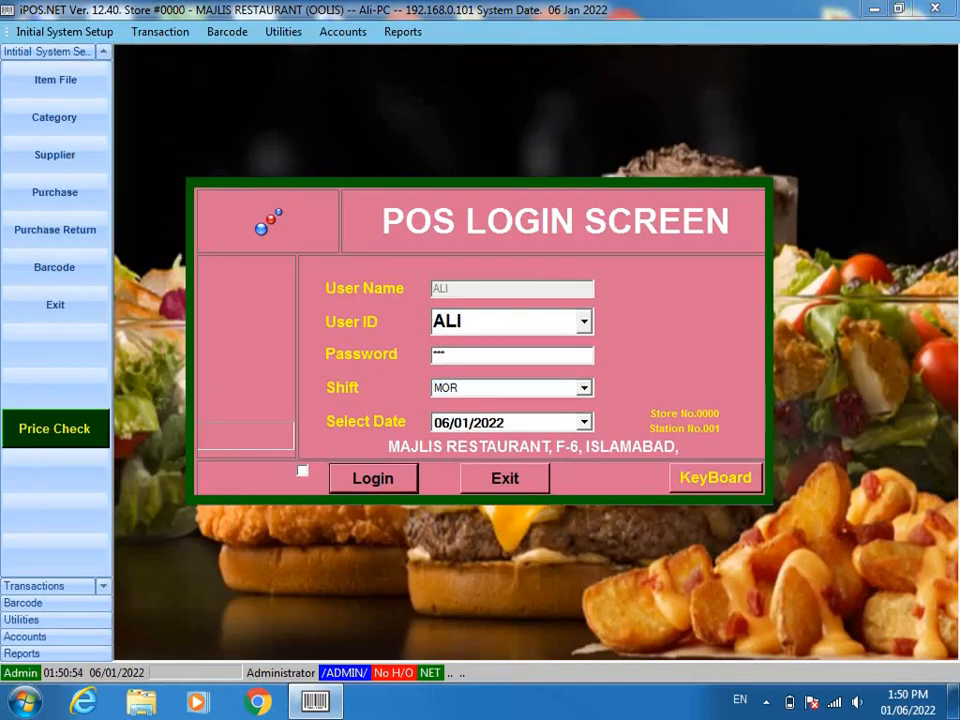
{"action": "key", "text": "Return"}
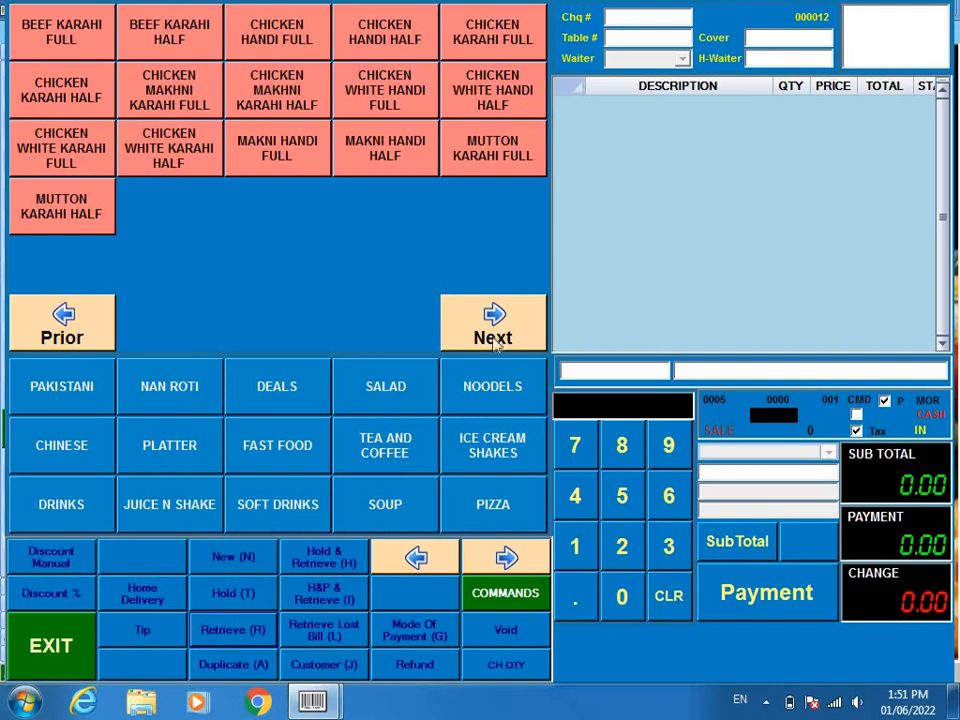
Start a new order for table 3 with a cover of 4 and the fourth listed waiter assigned.
{"action": "left_click", "coordinate": [225, 570]}
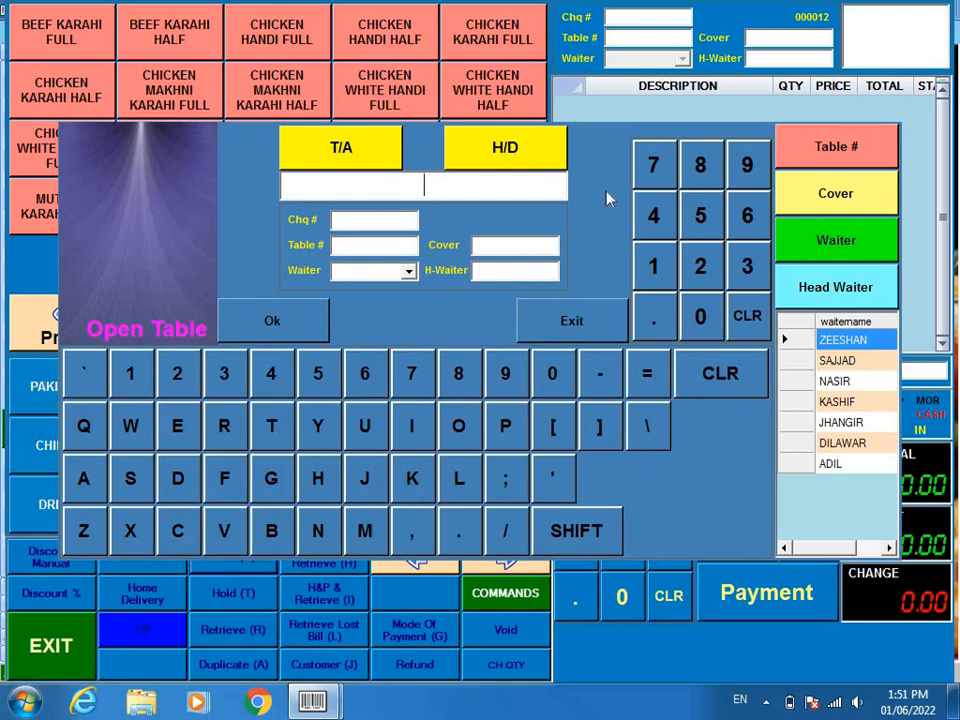
{"action": "left_click", "coordinate": [745, 263]}
{"action": "left_click", "coordinate": [845, 133]}
{"action": "left_click", "coordinate": [836, 195]}
{"action": "left_click", "coordinate": [851, 409]}
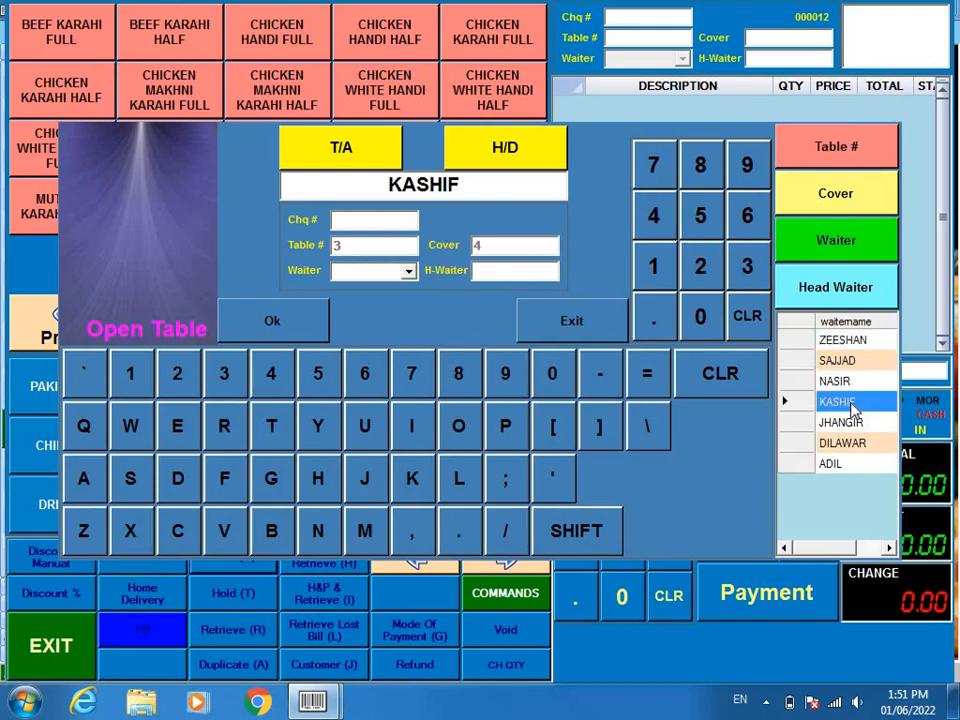
{"action": "left_click", "coordinate": [831, 254]}
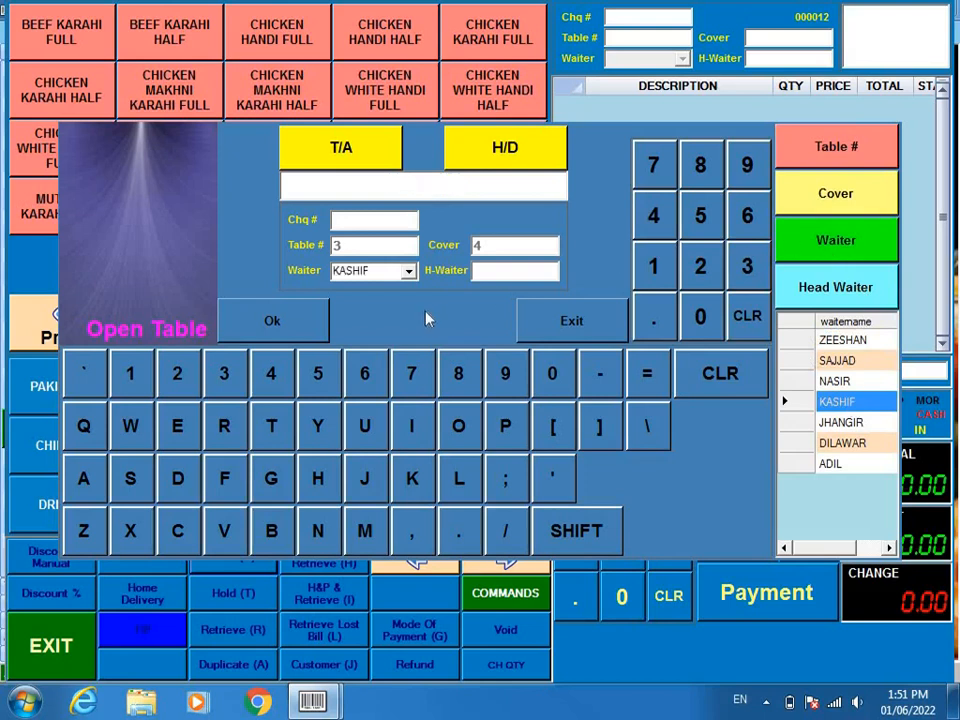
{"action": "left_click", "coordinate": [305, 326]}
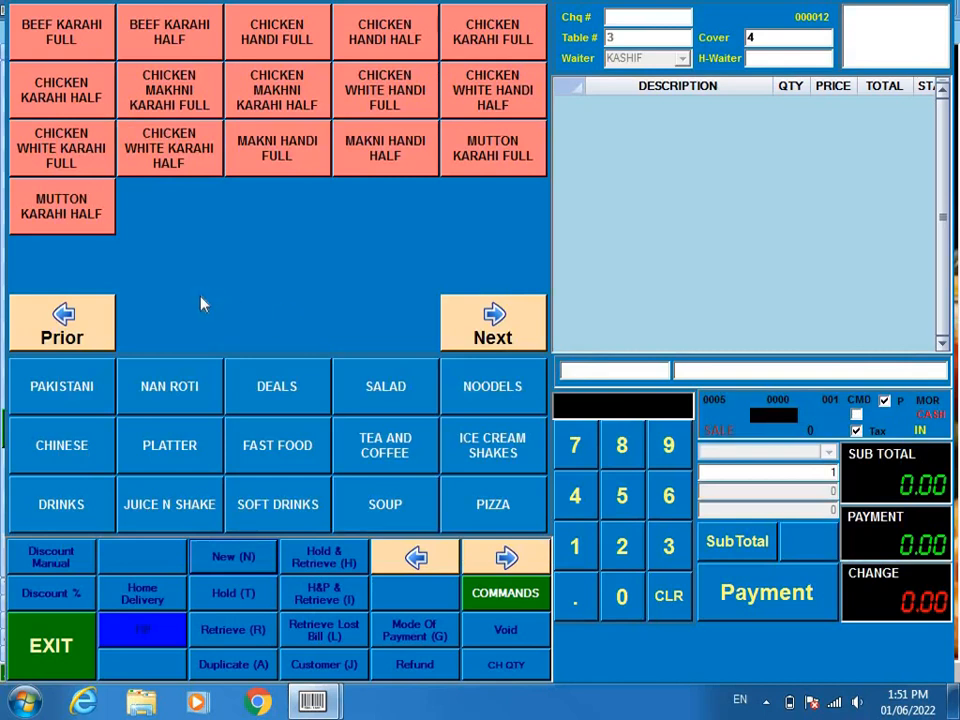
Look through the menu items in the PAKISTANI, NAN ROTI, DEALS, SALAD, NOODELS, FAST FOOD and CHINESE categories.
{"action": "left_click", "coordinate": [85, 396]}
{"action": "left_click", "coordinate": [176, 392]}
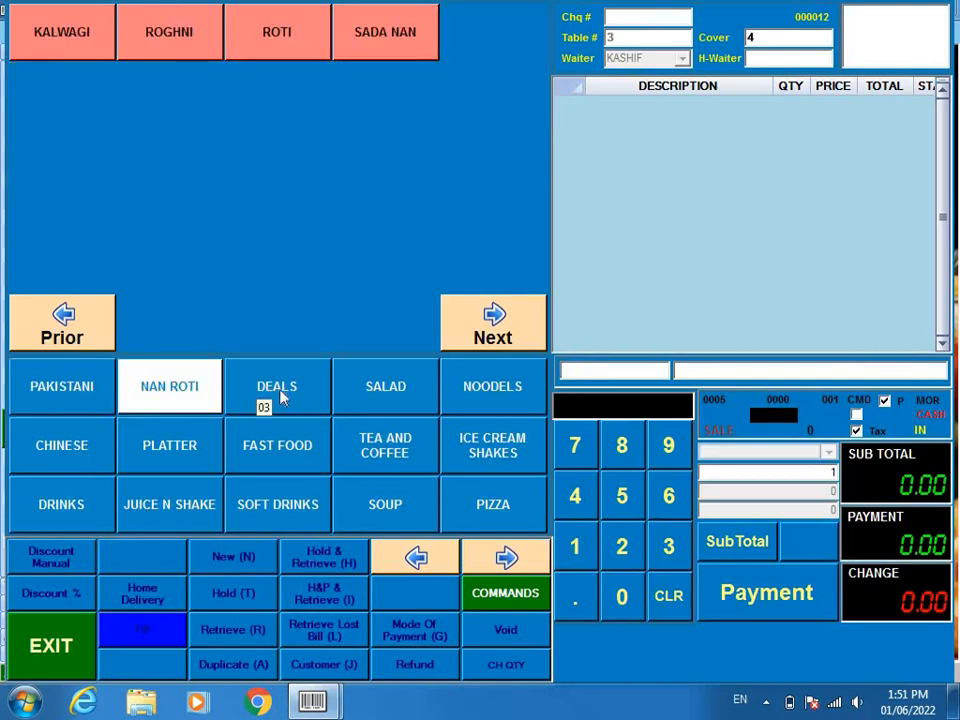
{"action": "left_click", "coordinate": [282, 398]}
{"action": "left_click", "coordinate": [375, 396]}
{"action": "left_click", "coordinate": [484, 388]}
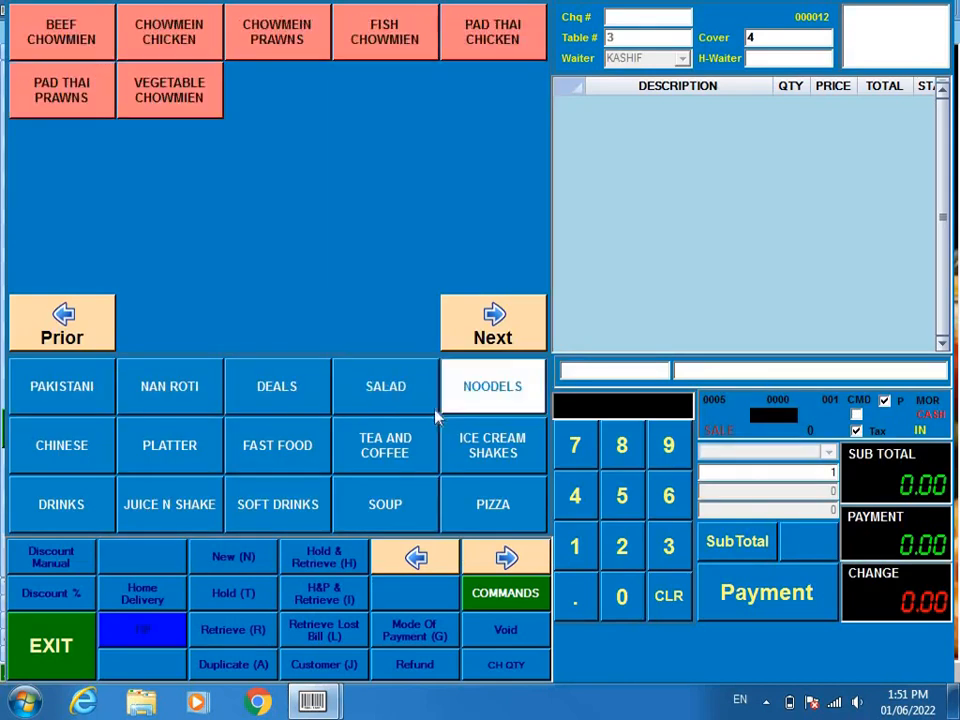
{"action": "left_click", "coordinate": [300, 442]}
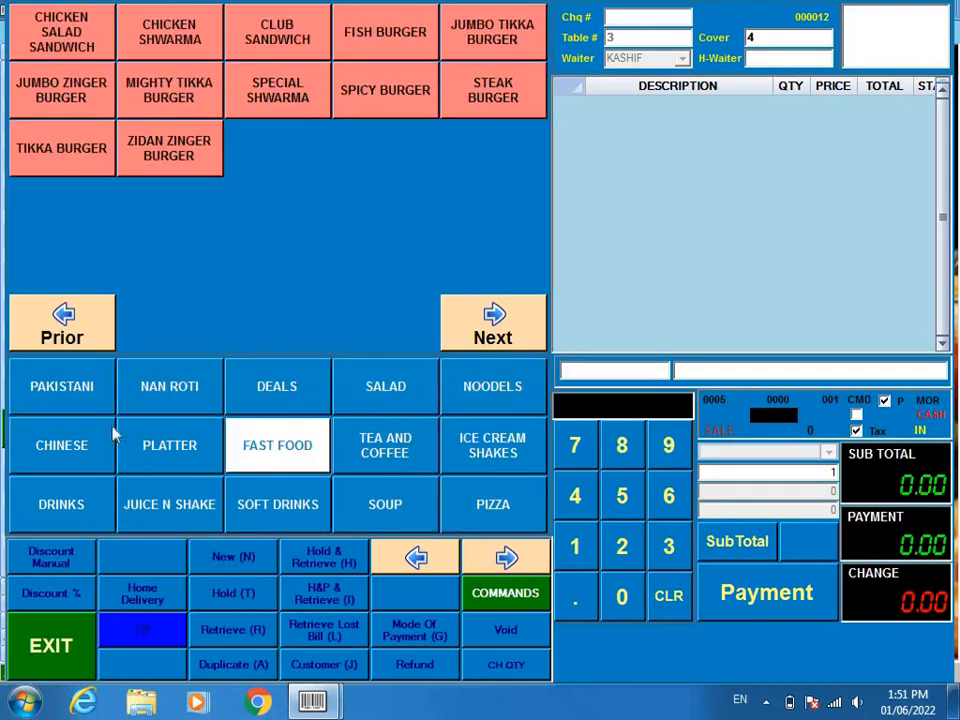
{"action": "left_click", "coordinate": [26, 448]}
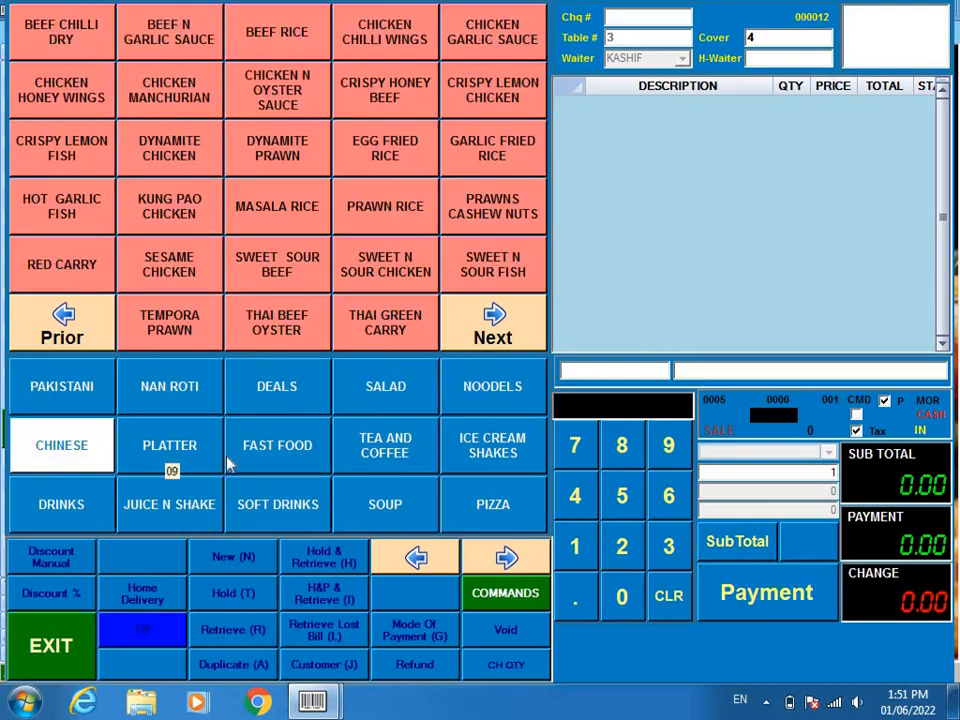
Add one each of BEEF KARAHI FULL, BEEF RICE, CLUB SANDWICH and BBQ PIZZA LARGE to the table 3 order.
{"action": "left_click", "coordinate": [60, 386]}
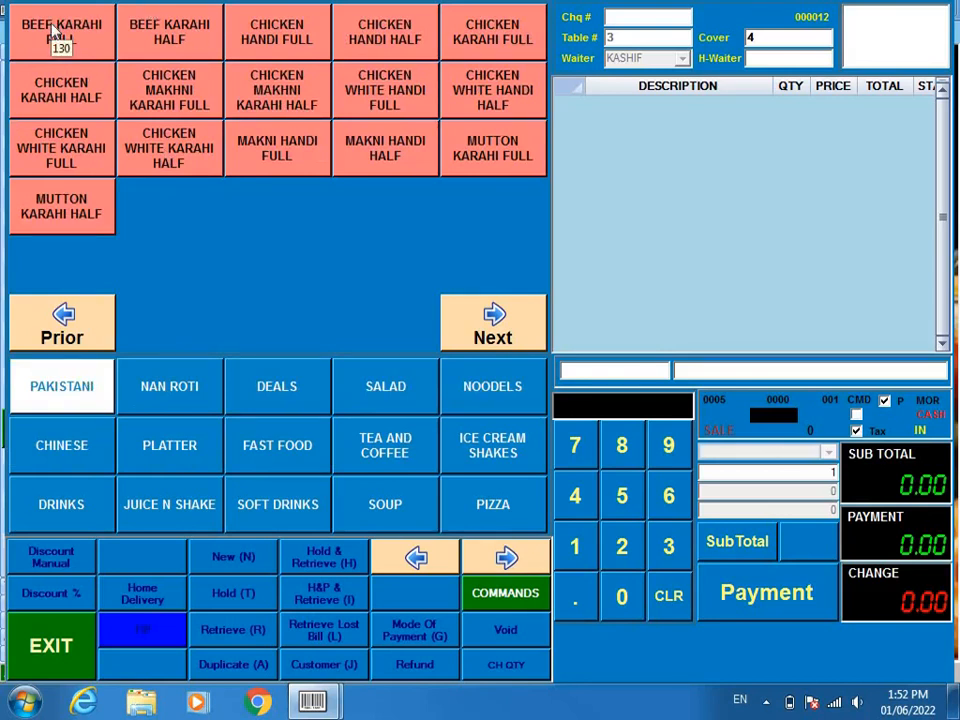
{"action": "left_click", "coordinate": [52, 28]}
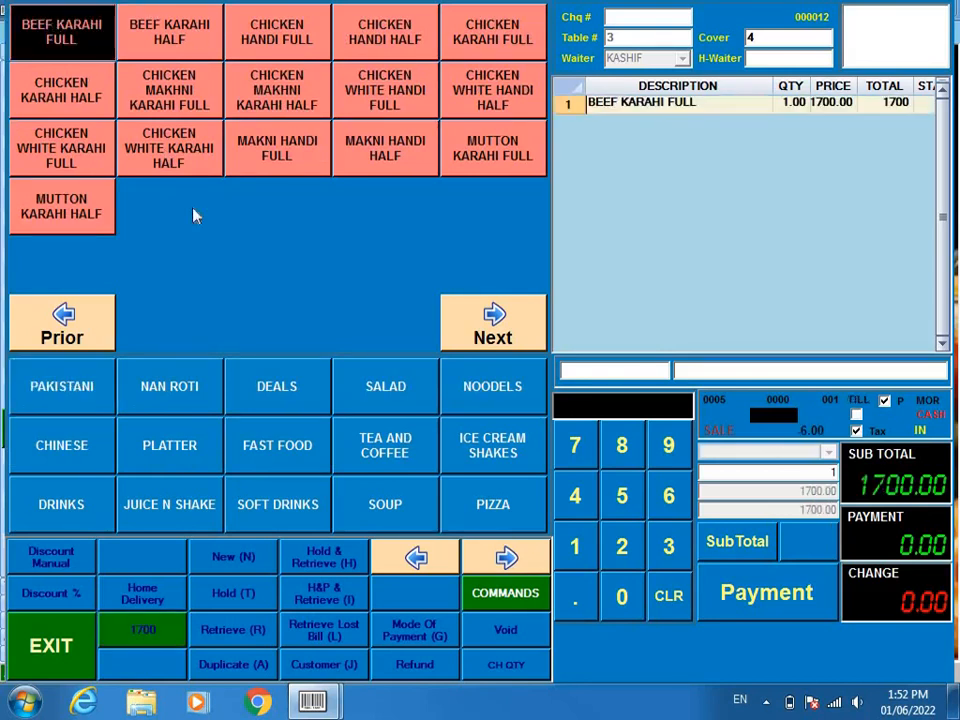
{"action": "left_click", "coordinate": [62, 470]}
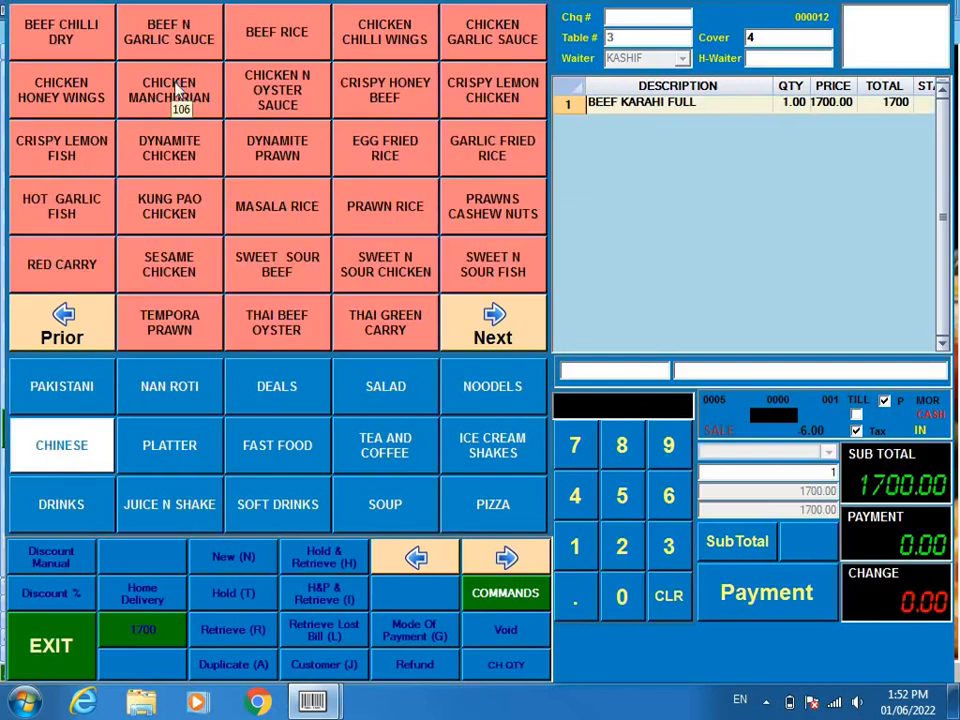
{"action": "left_click", "coordinate": [265, 32]}
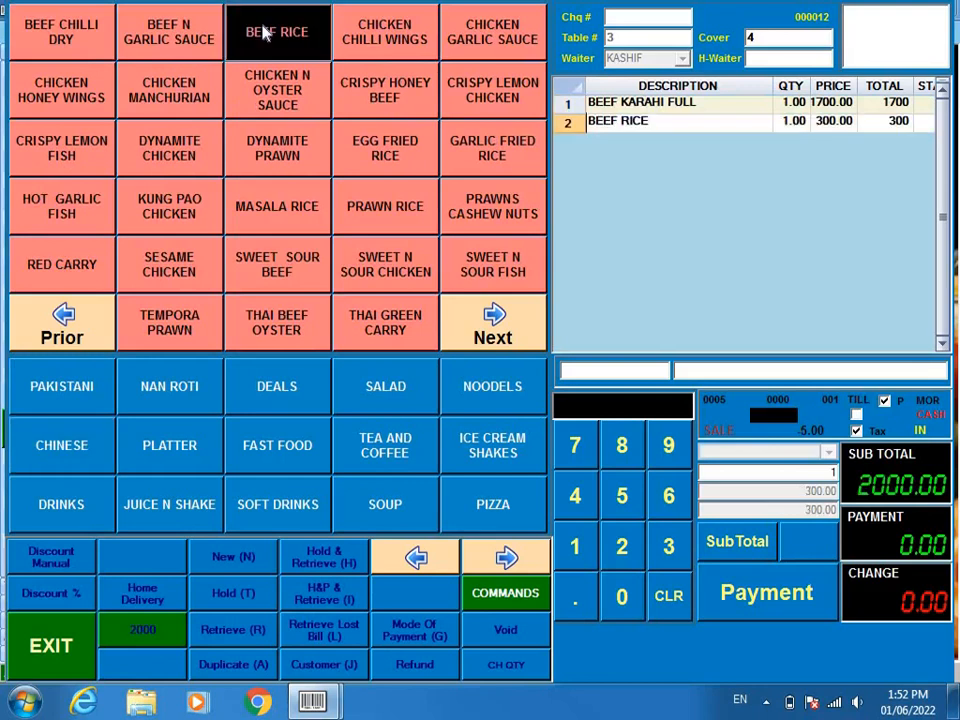
{"action": "left_click", "coordinate": [293, 455]}
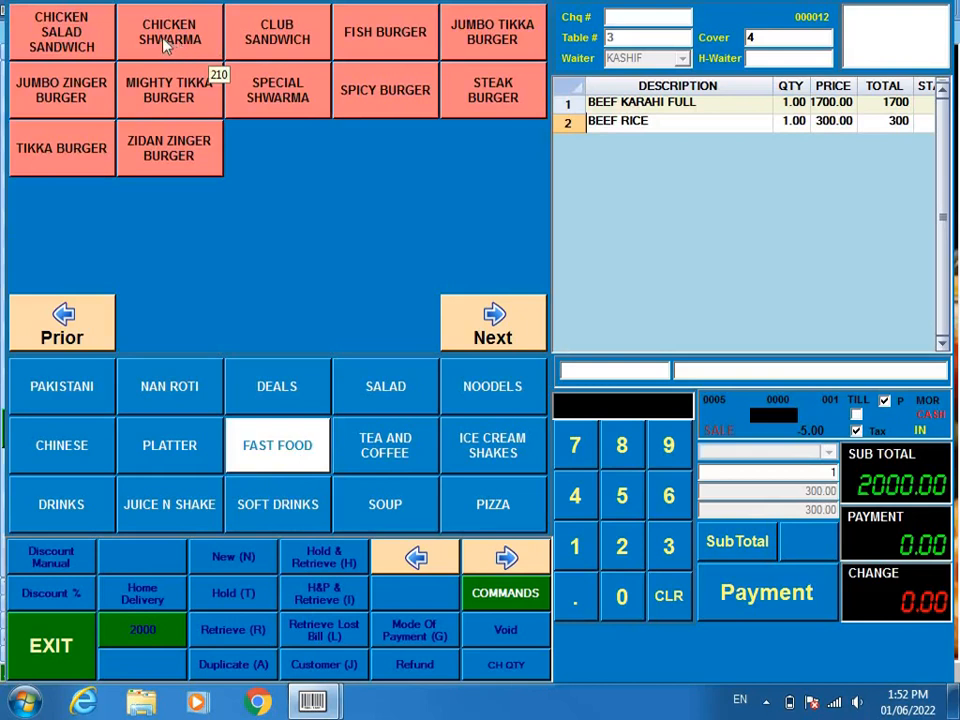
{"action": "left_click", "coordinate": [266, 37]}
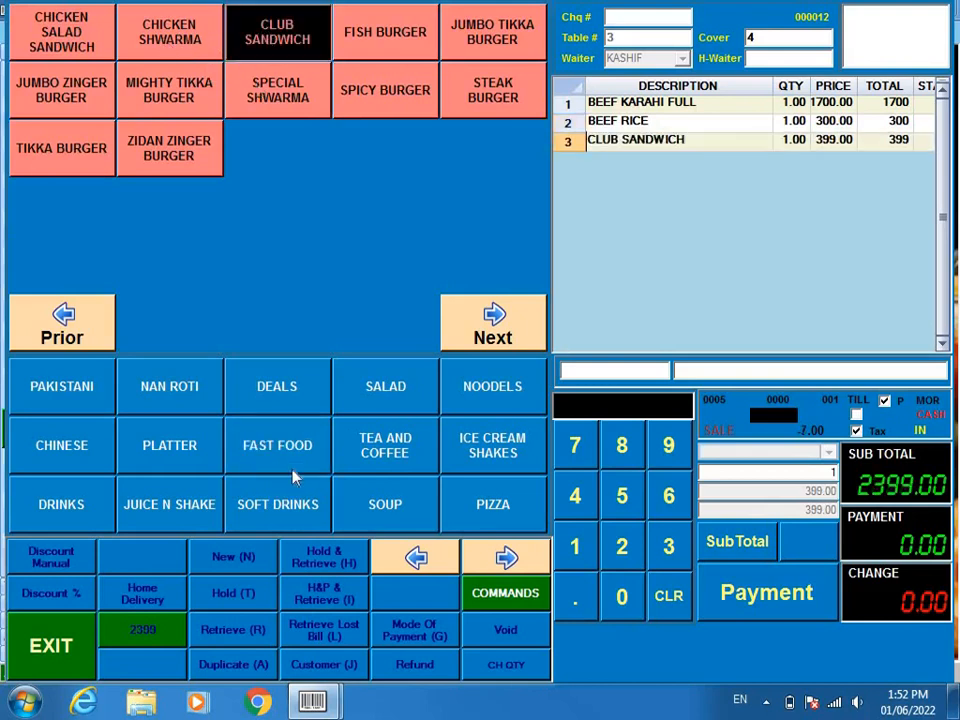
{"action": "left_click", "coordinate": [481, 521]}
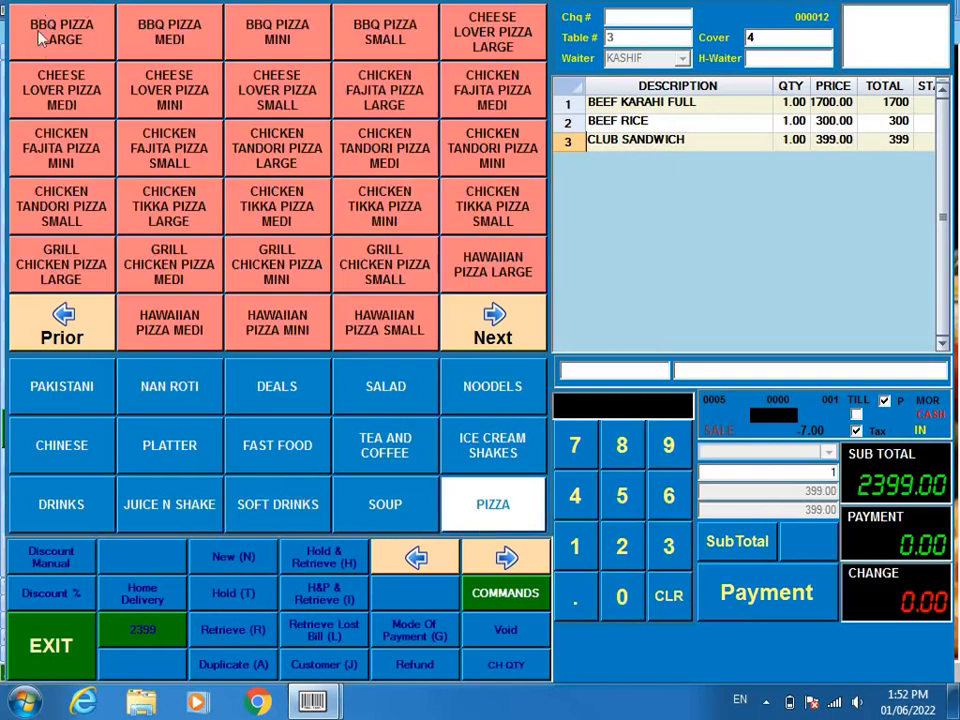
{"action": "left_click", "coordinate": [57, 38]}
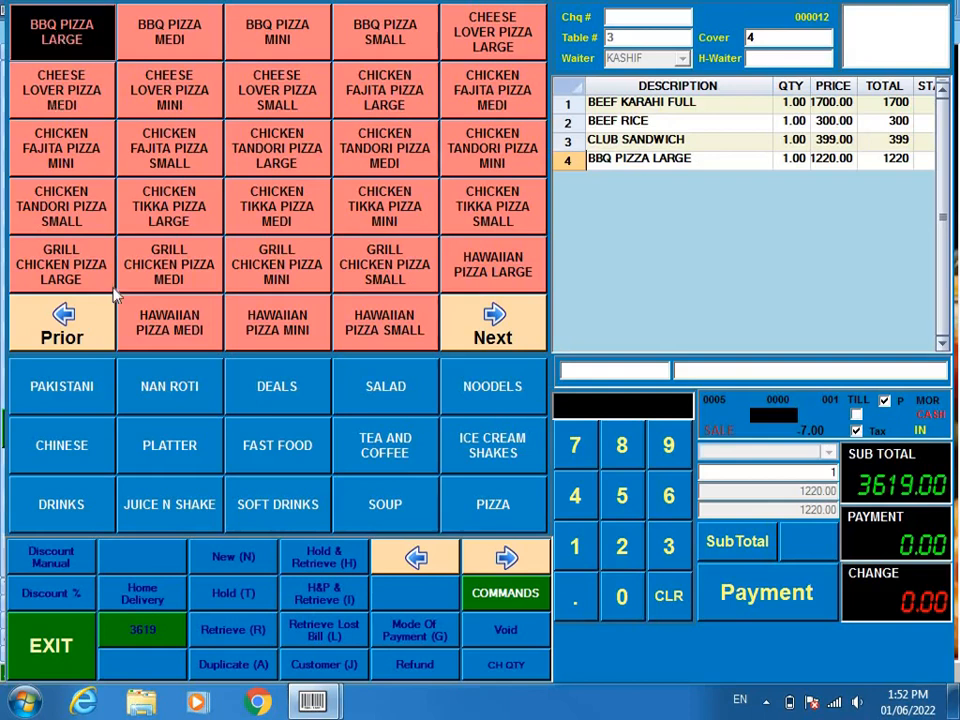
Put the order on hold and save the PAKISTANI, FASTFOOD and CHINESE kitchen tickets as PDFs in the Restaurant folder.
{"action": "left_click", "coordinate": [248, 609]}
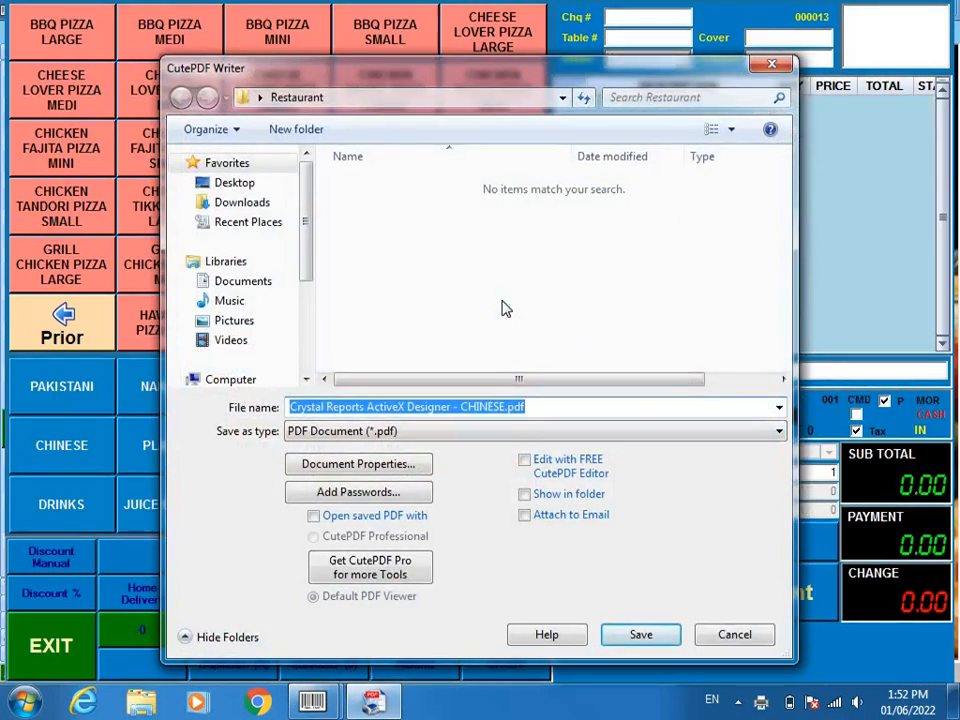
{"action": "key", "text": "Escape"}
{"action": "key", "text": "Escape"}
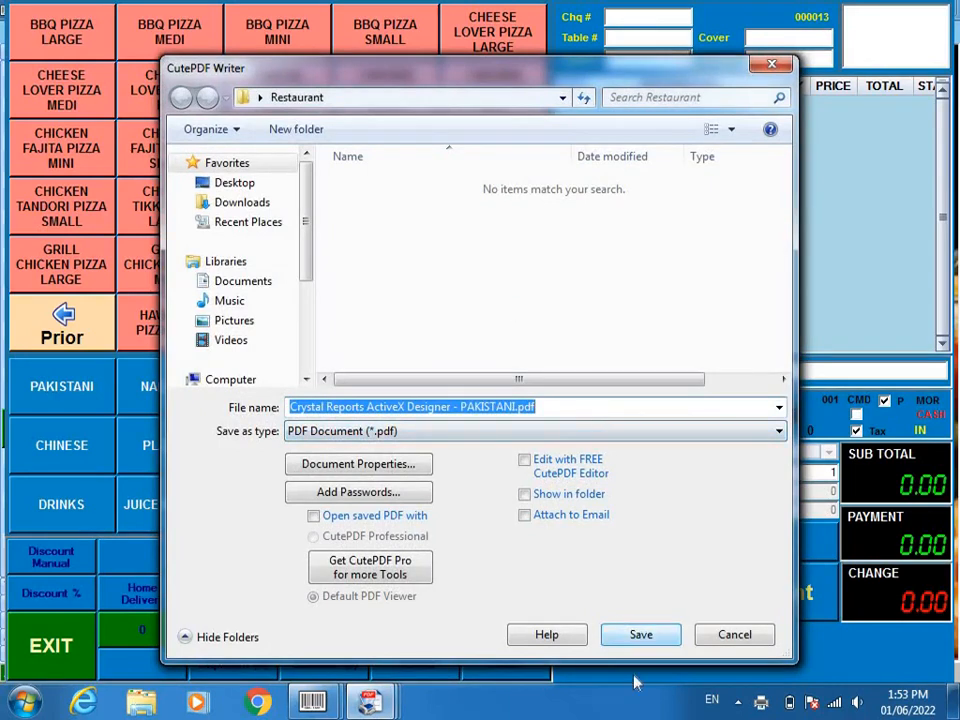
{"action": "left_click", "coordinate": [640, 635]}
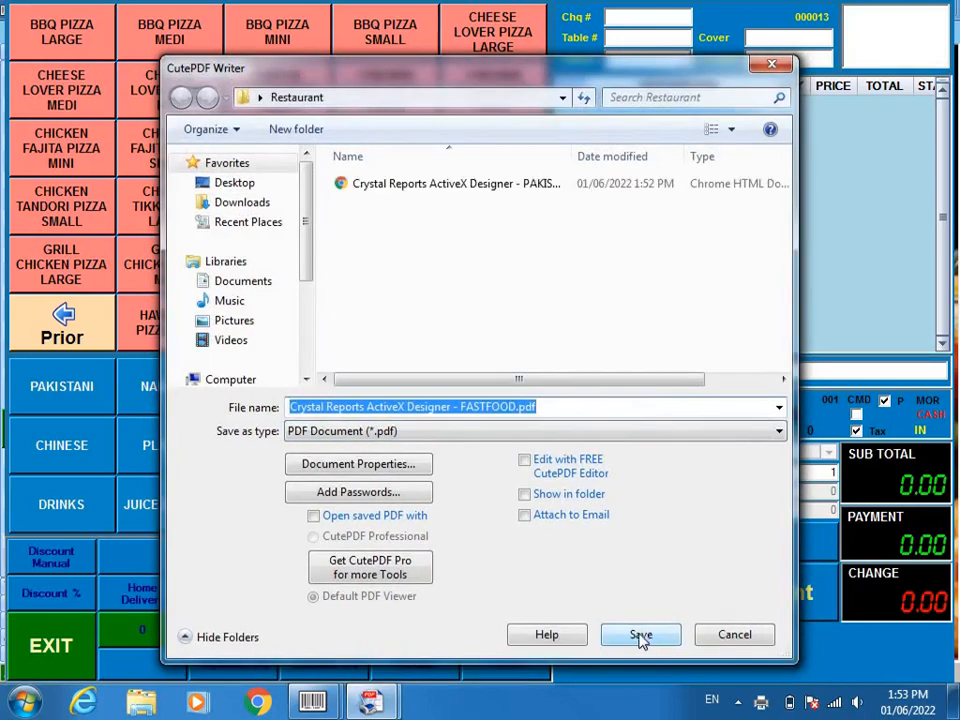
{"action": "left_click", "coordinate": [645, 636]}
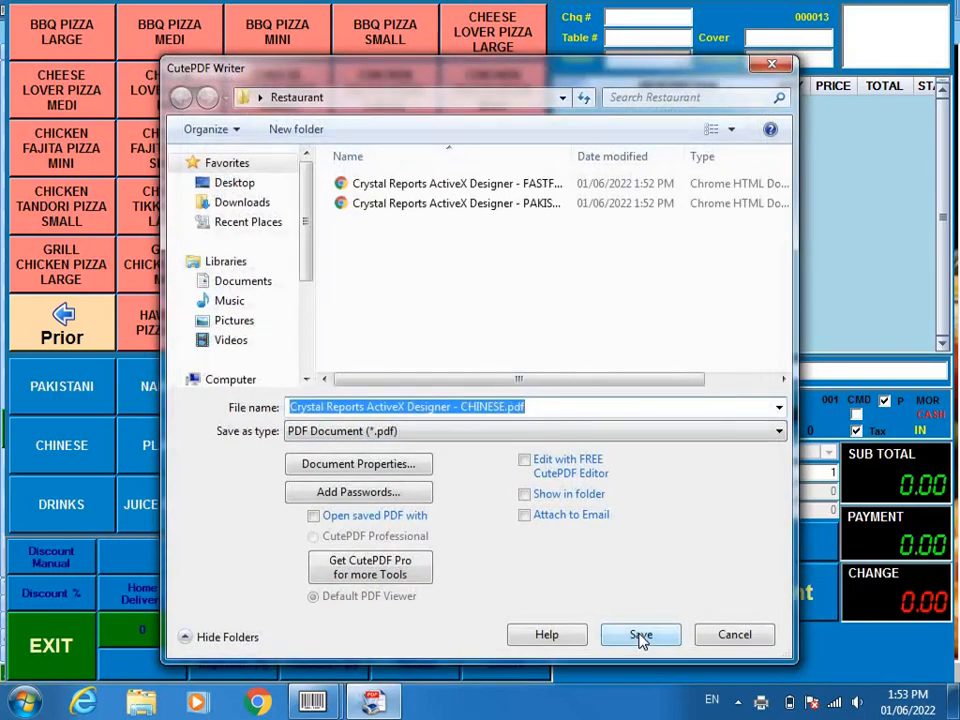
{"action": "left_click", "coordinate": [641, 636]}
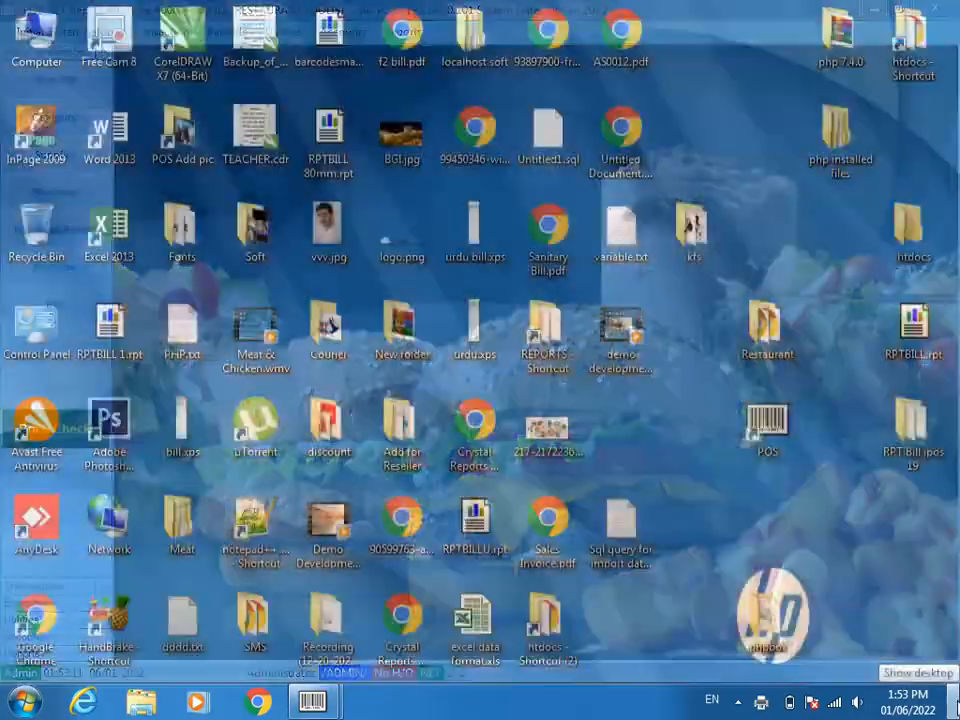
Open the Restaurant folder on the desktop and review the CHINESE kitchen ticket PDF.
{"action": "left_click", "coordinate": [955, 705]}
{"action": "double_click", "coordinate": [767, 325]}
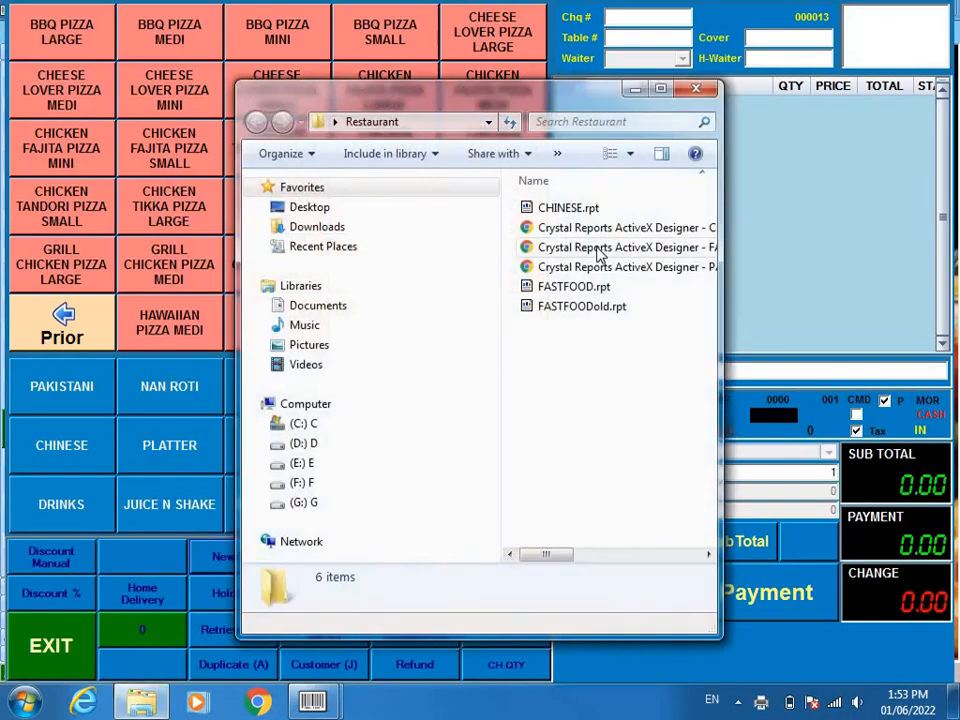
{"action": "left_click", "coordinate": [661, 89]}
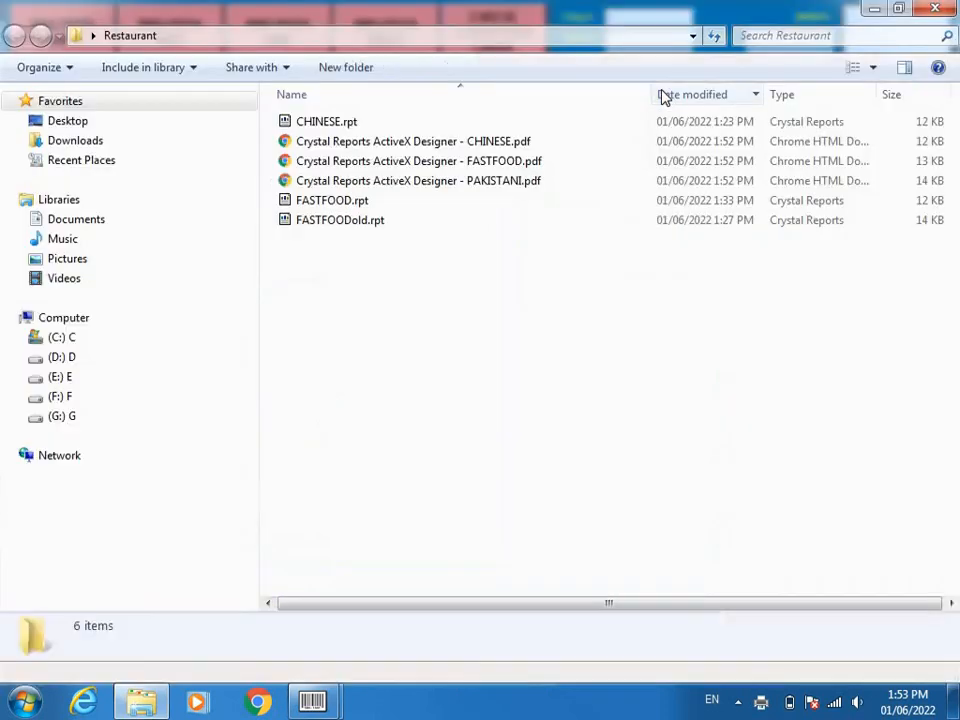
{"action": "left_click", "coordinate": [486, 146]}
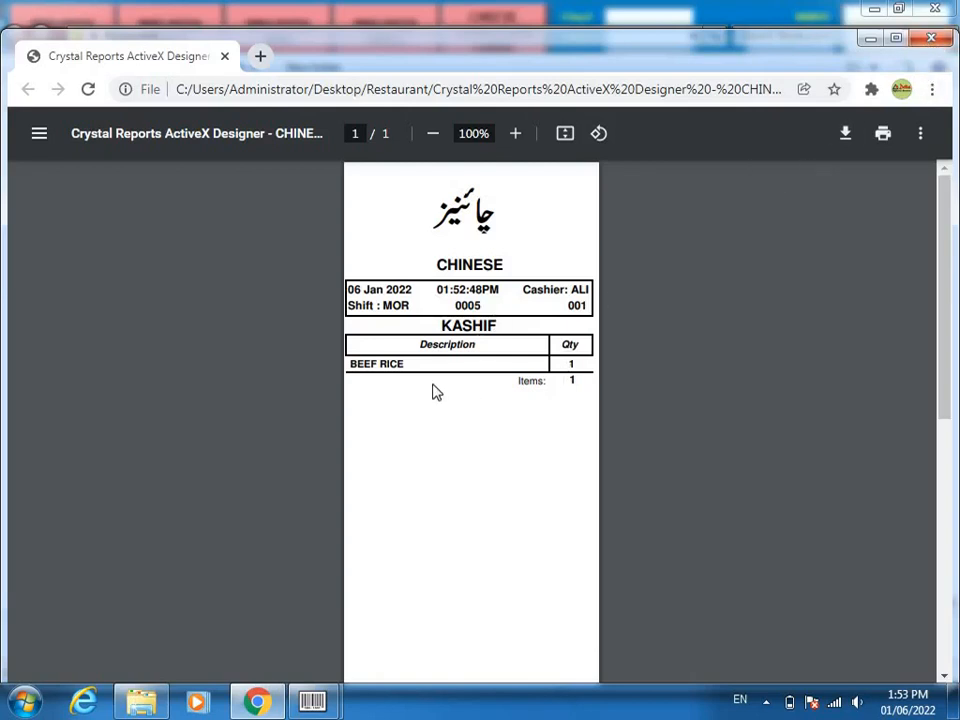
{"action": "left_click", "coordinate": [928, 42]}
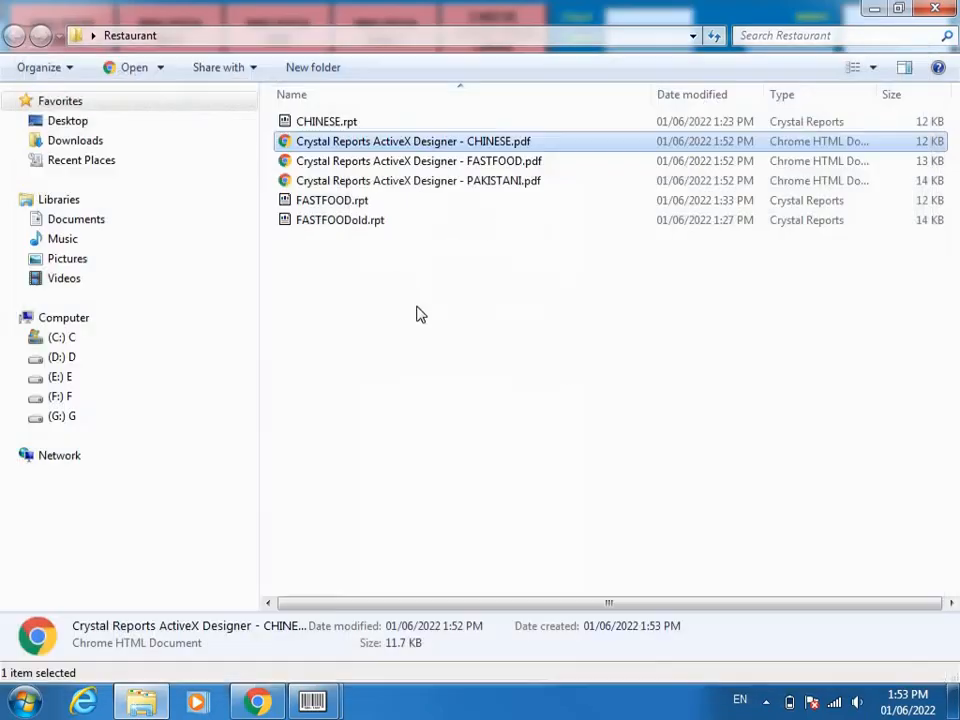
Review the FASTFOOD and PAKISTANI ticket PDFs, including the latter's cheque, cover and waiter details, and close the folder.
{"action": "left_click", "coordinate": [358, 161]}
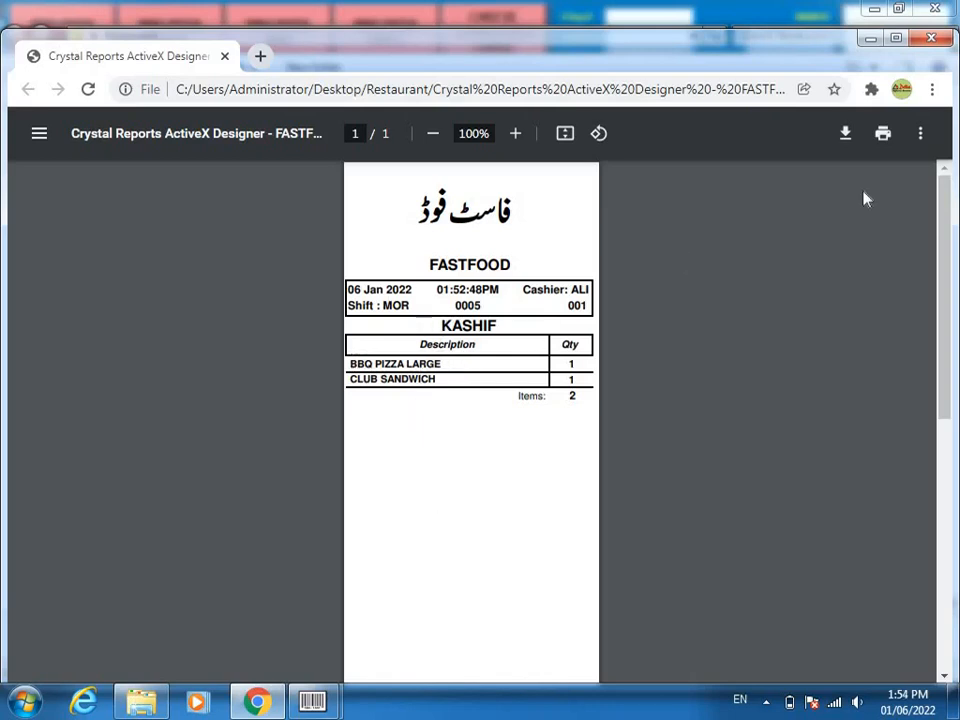
{"action": "left_click", "coordinate": [931, 37]}
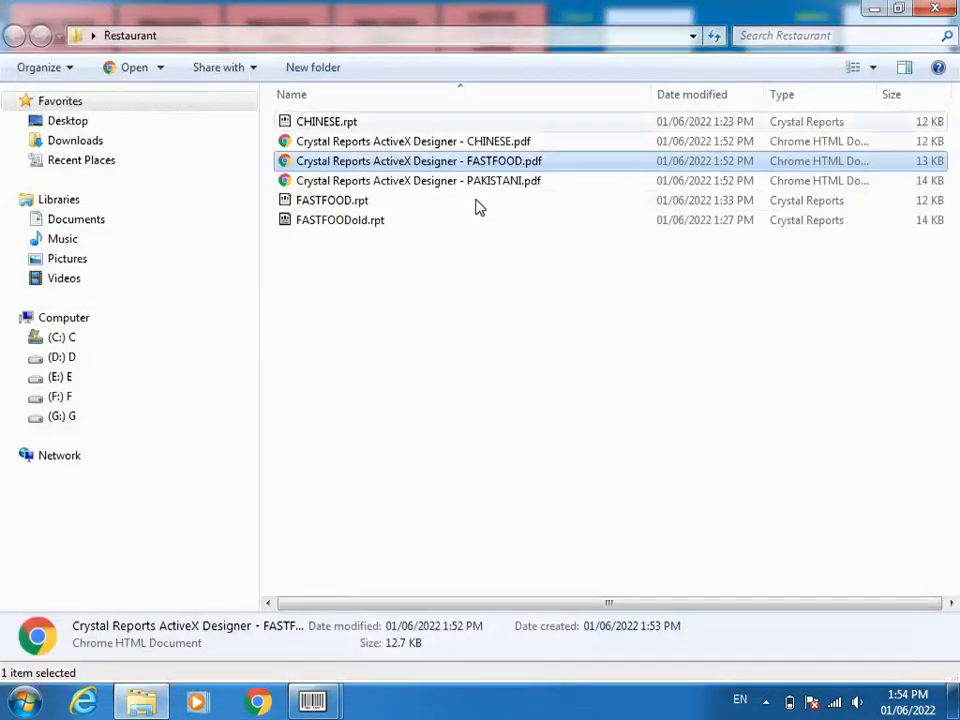
{"action": "double_click", "coordinate": [345, 182]}
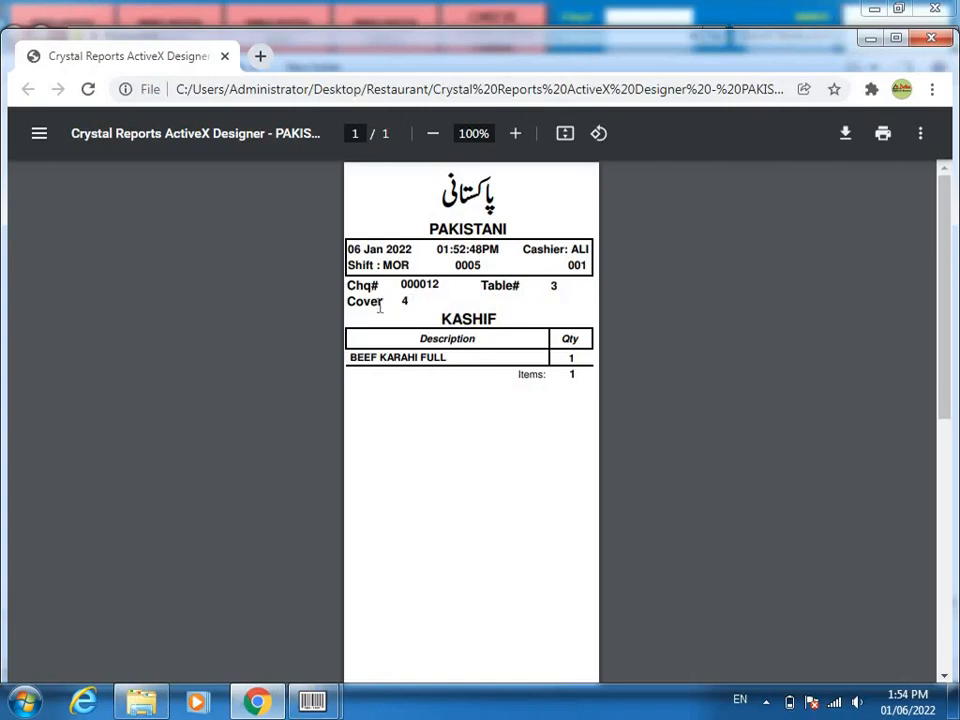
{"action": "left_click_drag", "start_coordinate": [413, 301], "coordinate": [348, 284]}
{"action": "left_click", "coordinate": [466, 318]}
{"action": "left_click", "coordinate": [931, 38]}
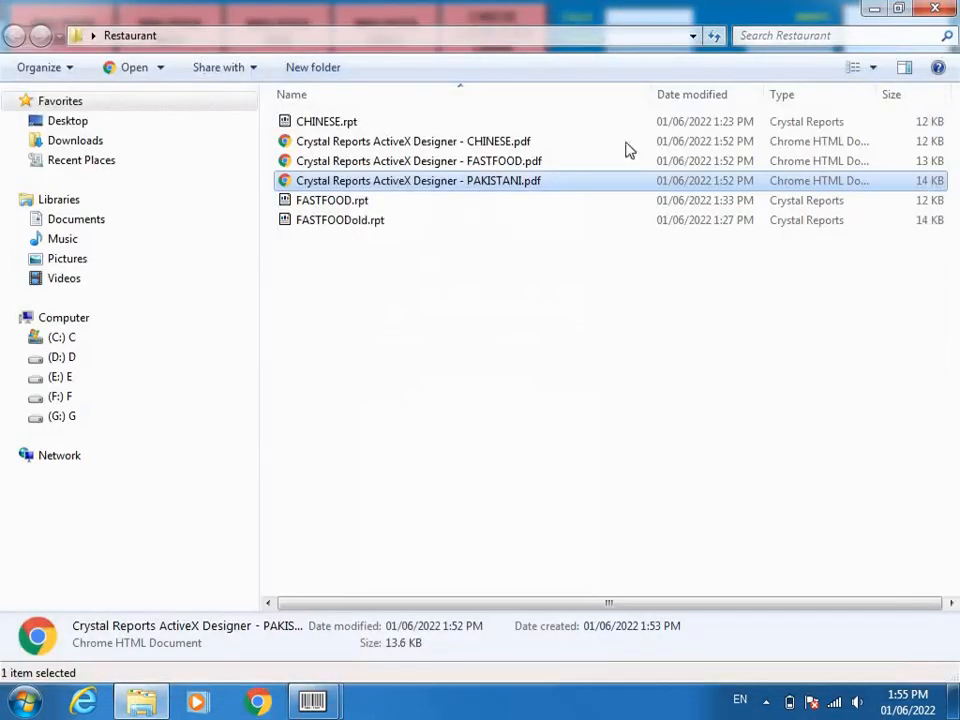
{"action": "left_click", "coordinate": [938, 9]}
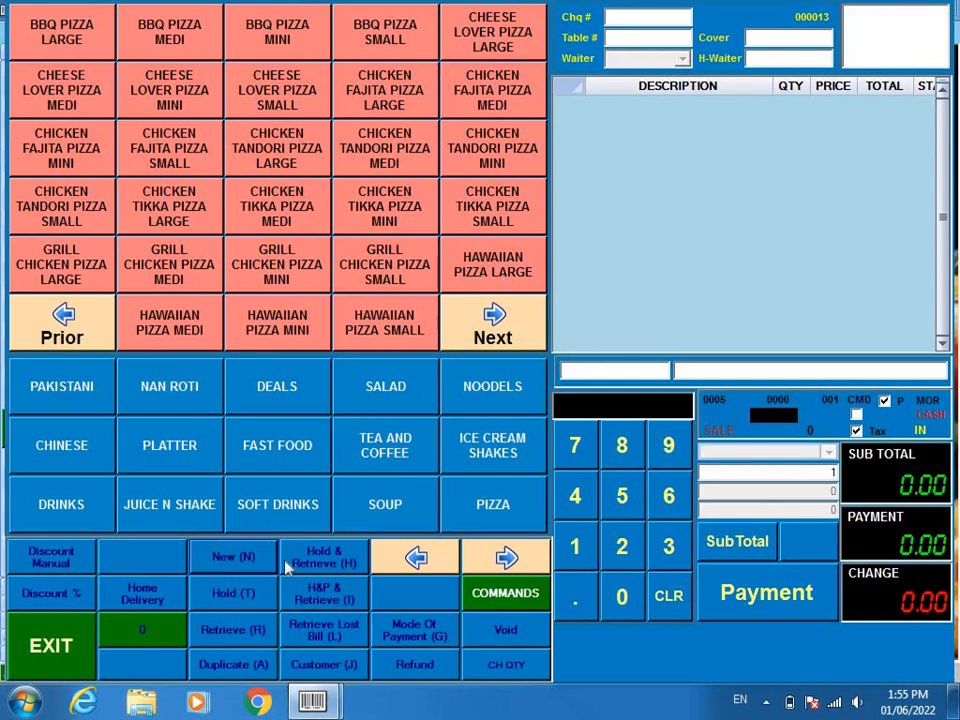
Retrieve the held bill for table 3 and add a tip of 200.
{"action": "left_click", "coordinate": [228, 628]}
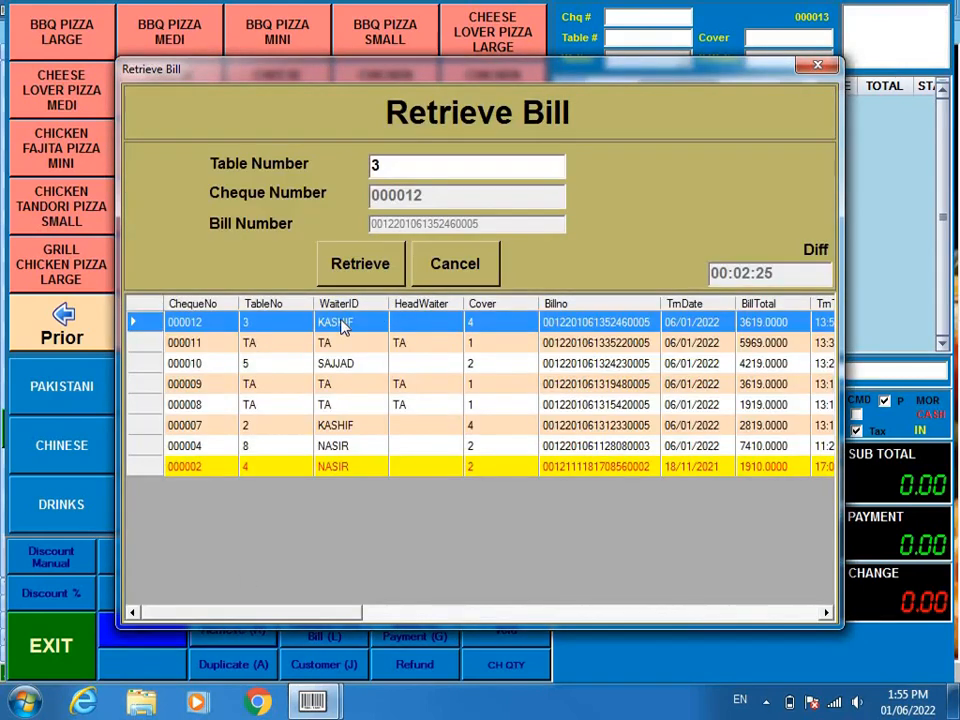
{"action": "left_click", "coordinate": [378, 264]}
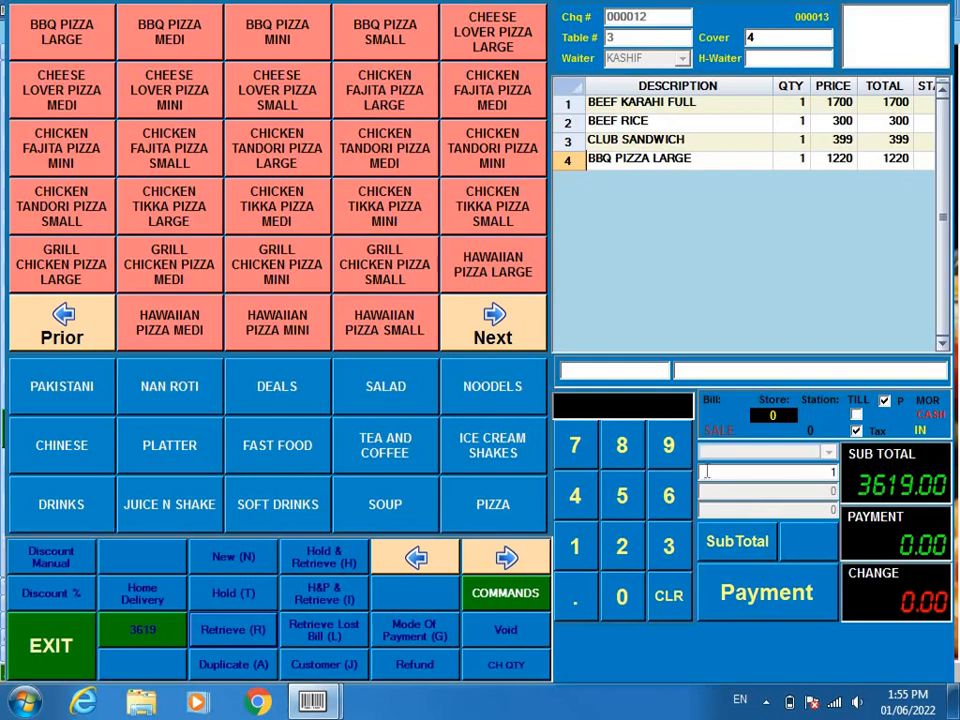
{"action": "left_click", "coordinate": [143, 632]}
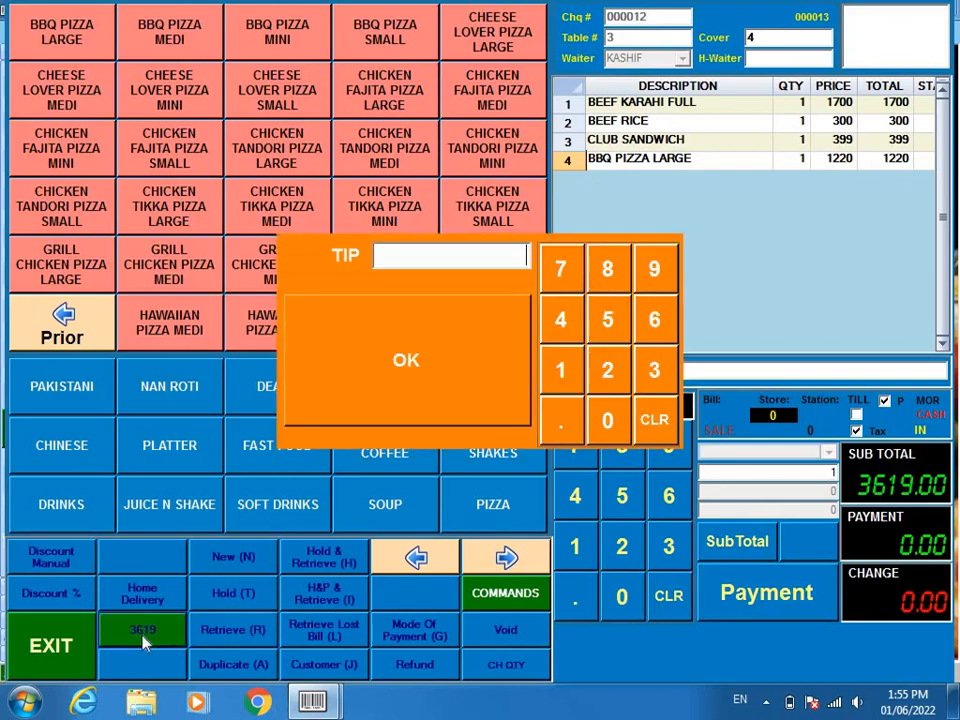
{"action": "type", "text": "200"}
{"action": "left_click", "coordinate": [403, 404]}
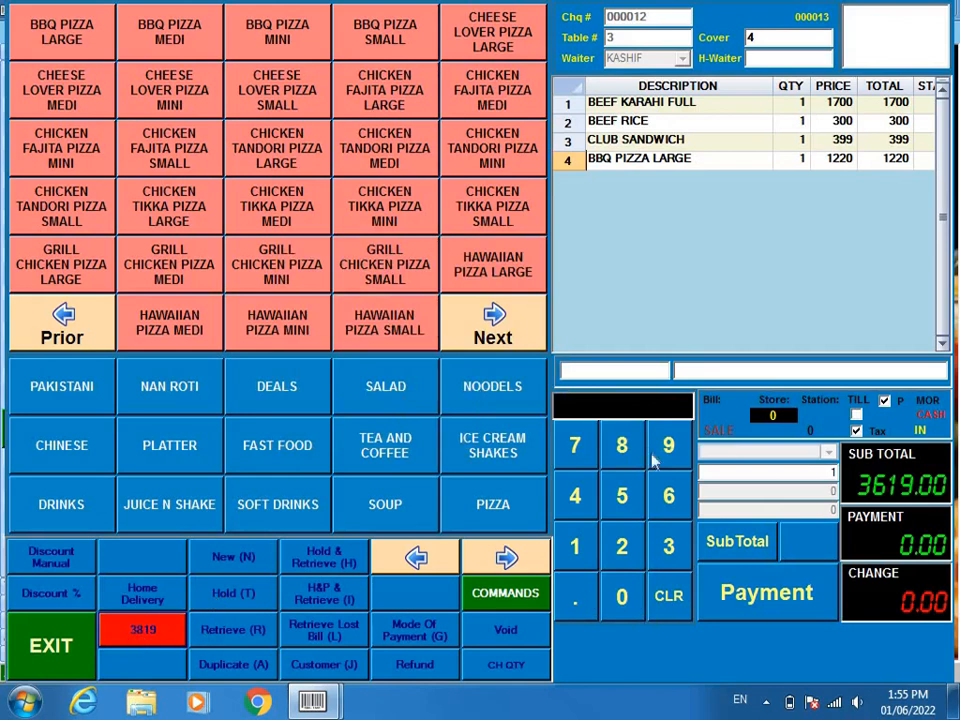
Apply a manual discount of 19 to the bill and take a payment of 4000.
{"action": "left_click", "coordinate": [576, 551]}
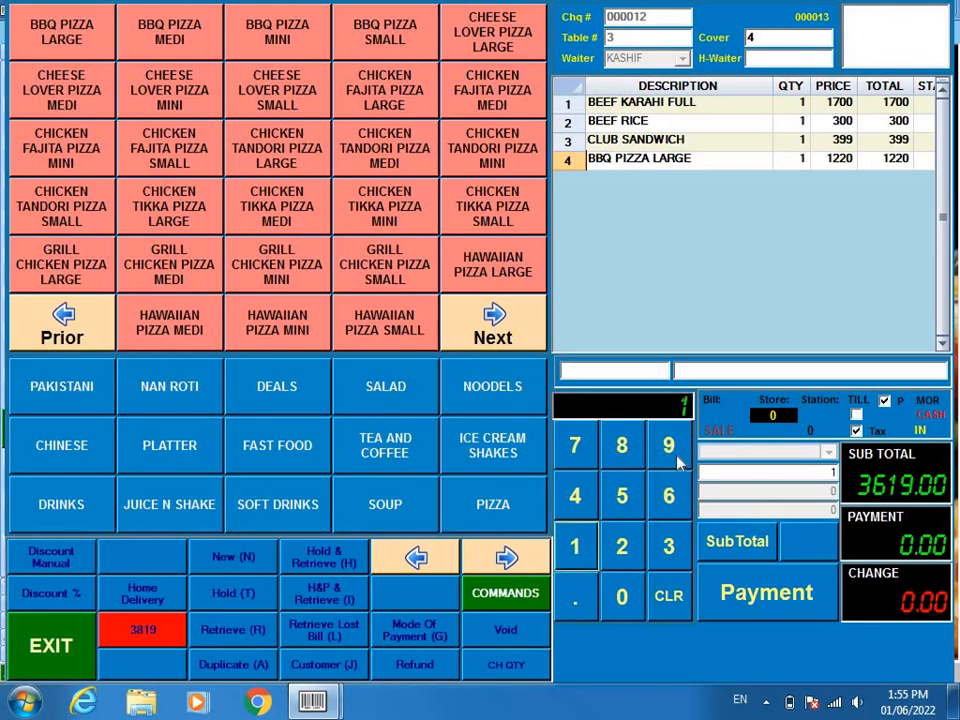
{"action": "left_click", "coordinate": [667, 442]}
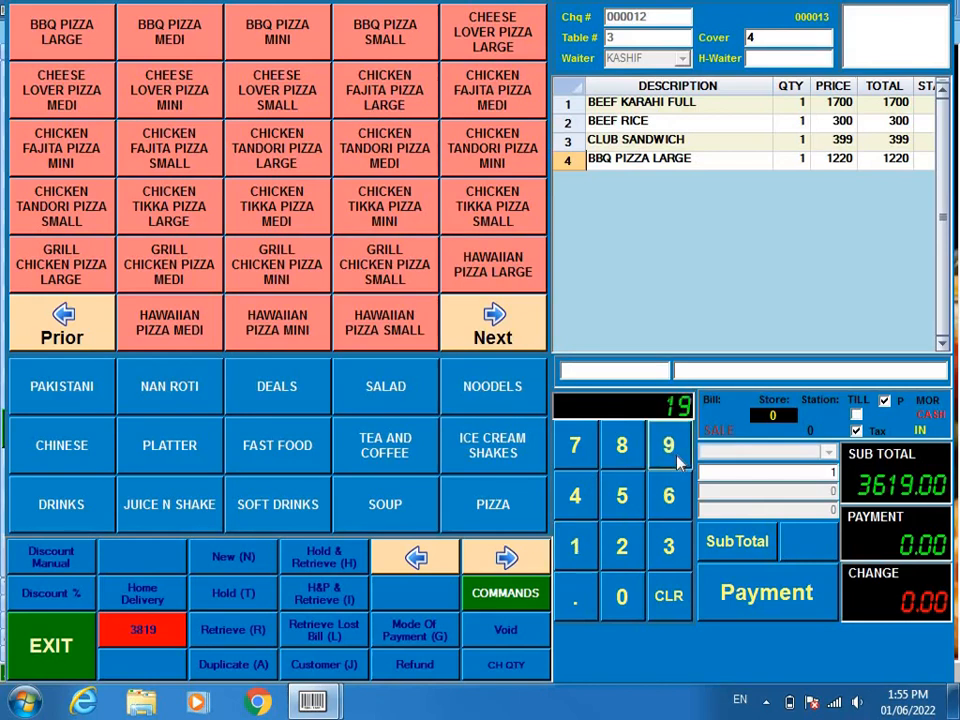
{"action": "left_click", "coordinate": [62, 564]}
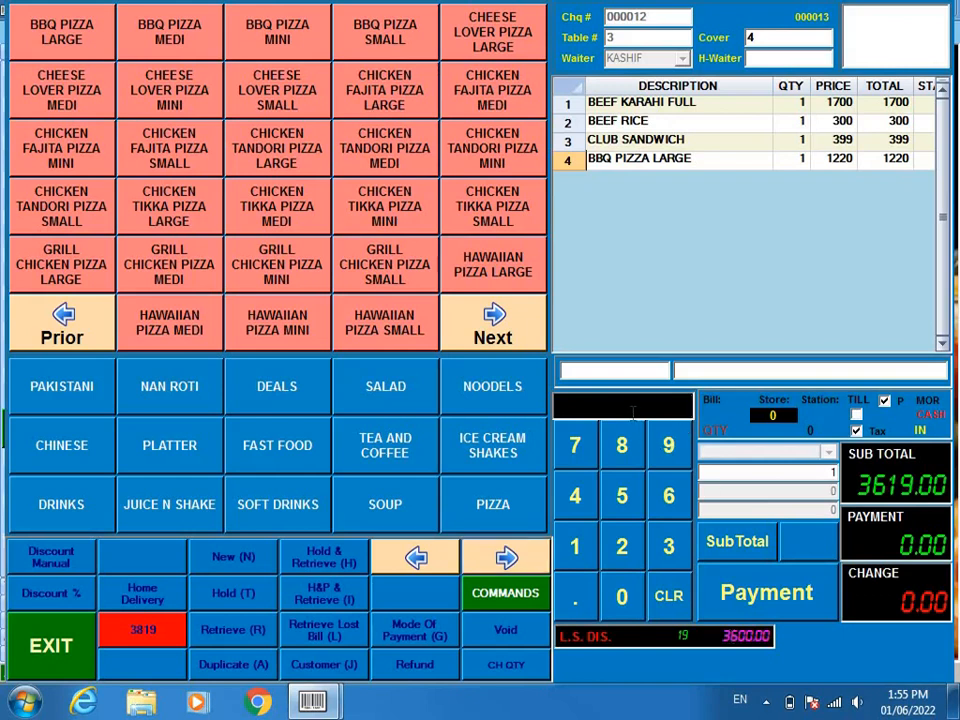
{"action": "type", "text": "4000"}
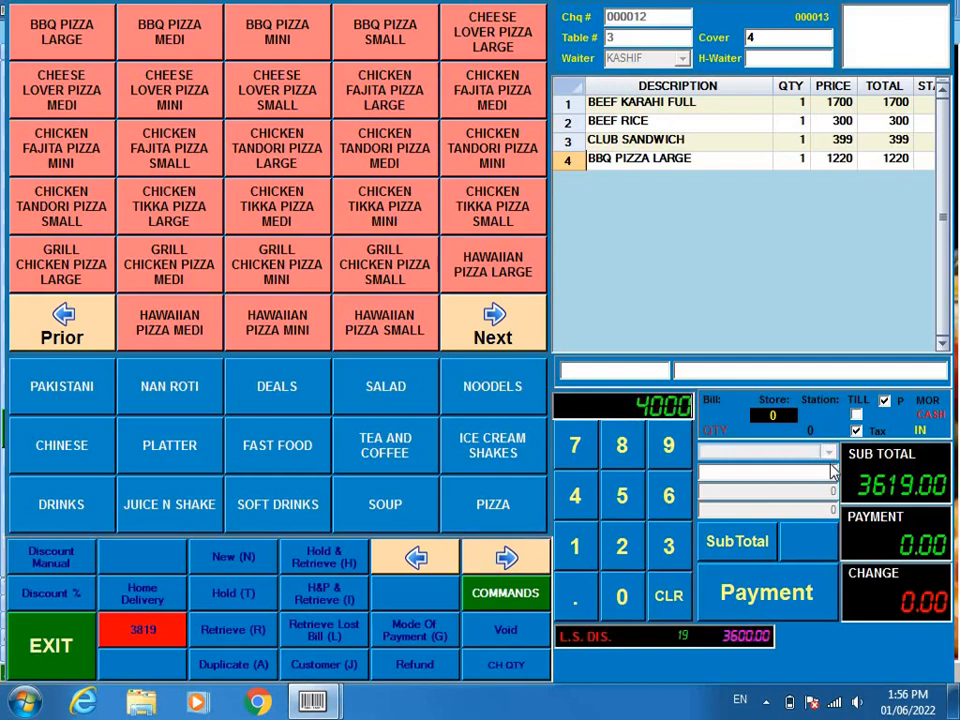
{"action": "left_click", "coordinate": [755, 587]}
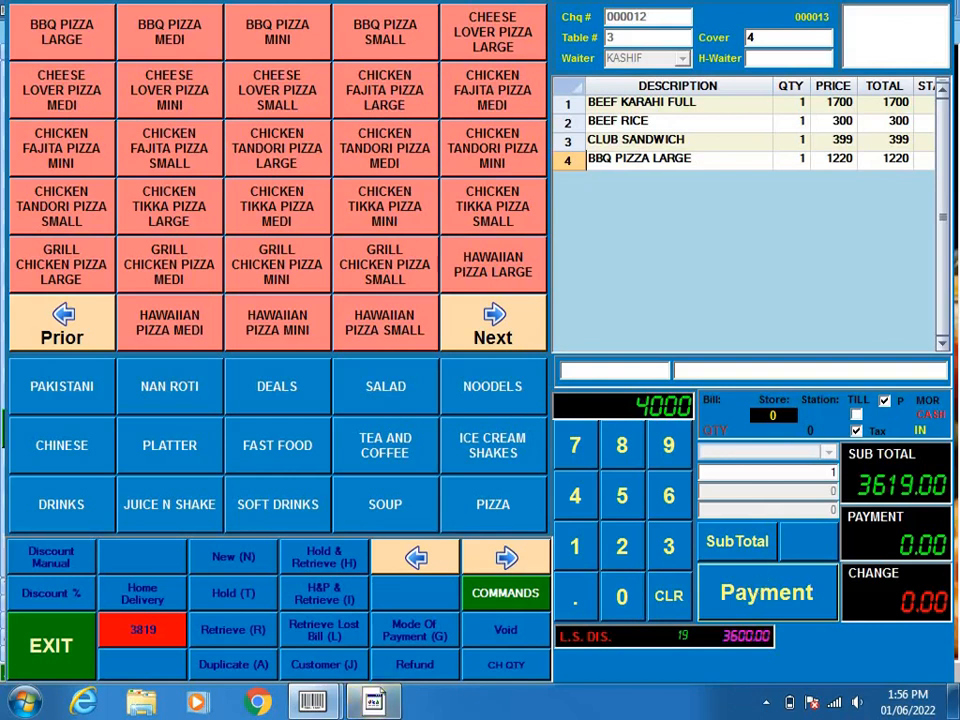
Save the printed customer bill as an XPS document named bill in the Restaurant folder.
{"action": "left_click", "coordinate": [372, 703]}
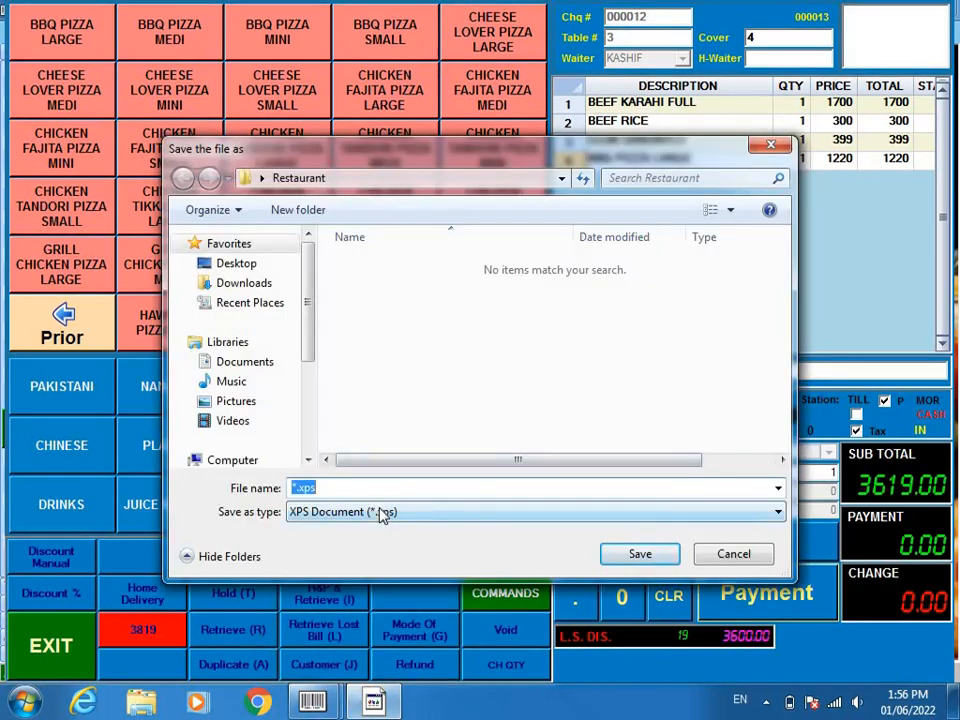
{"action": "type", "text": "bill"}
{"action": "left_click", "coordinate": [641, 554]}
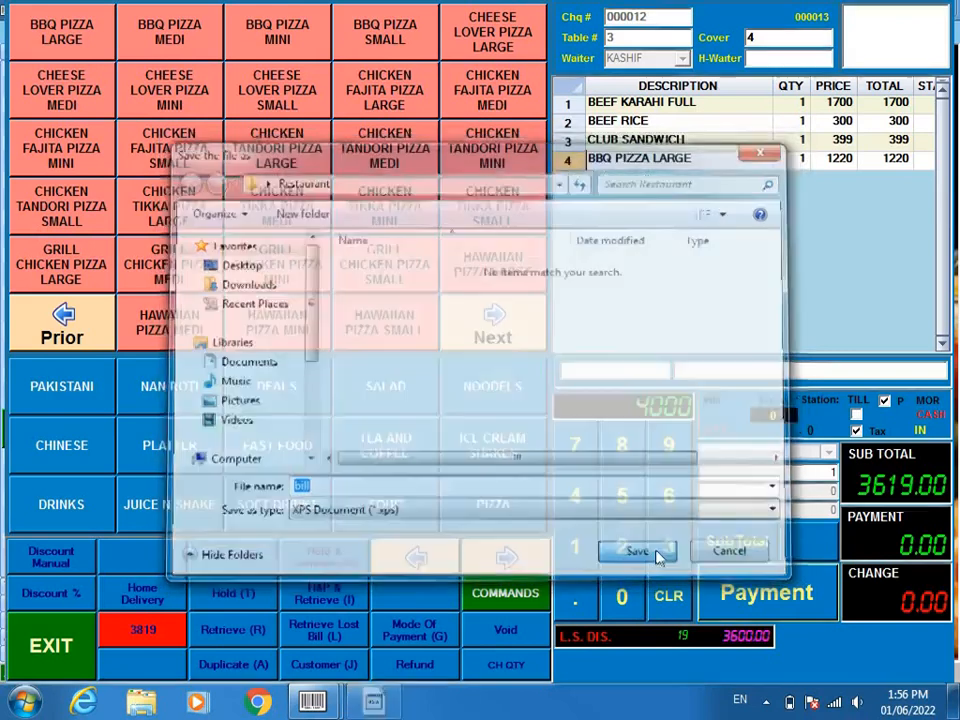
Open bill.xps from the Restaurant folder on the desktop and enlarge it for reading.
{"action": "left_click", "coordinate": [955, 700]}
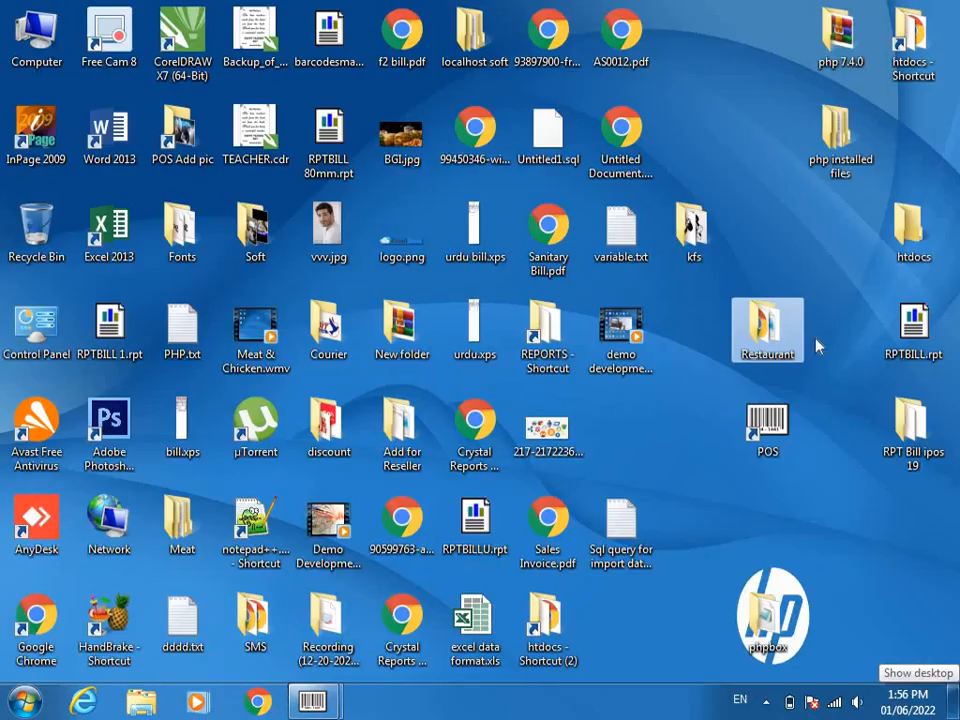
{"action": "double_click", "coordinate": [786, 338]}
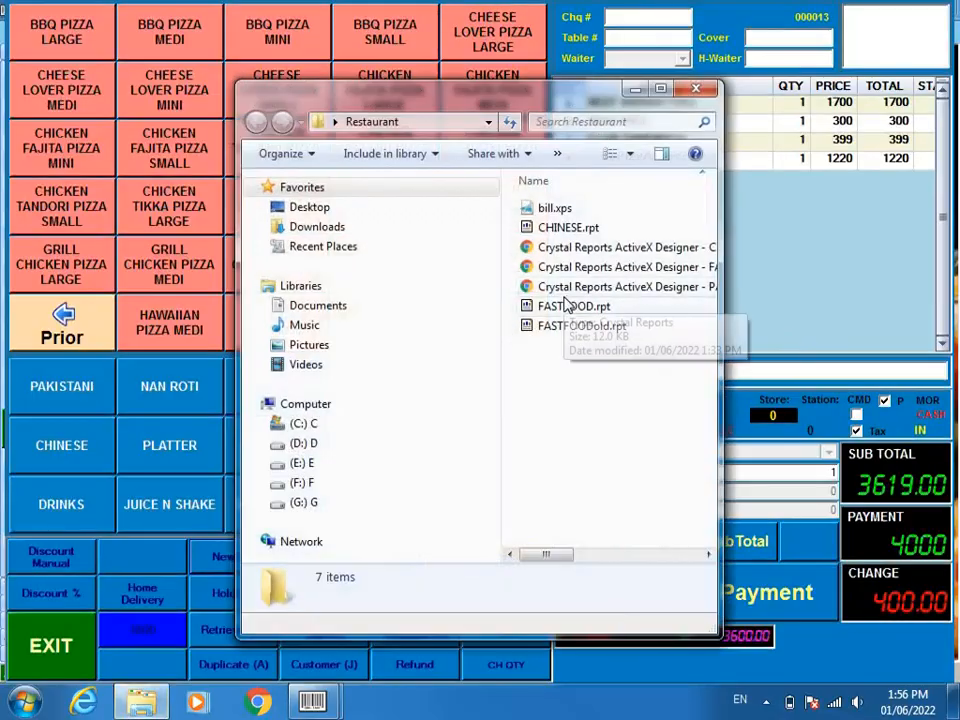
{"action": "double_click", "coordinate": [575, 210]}
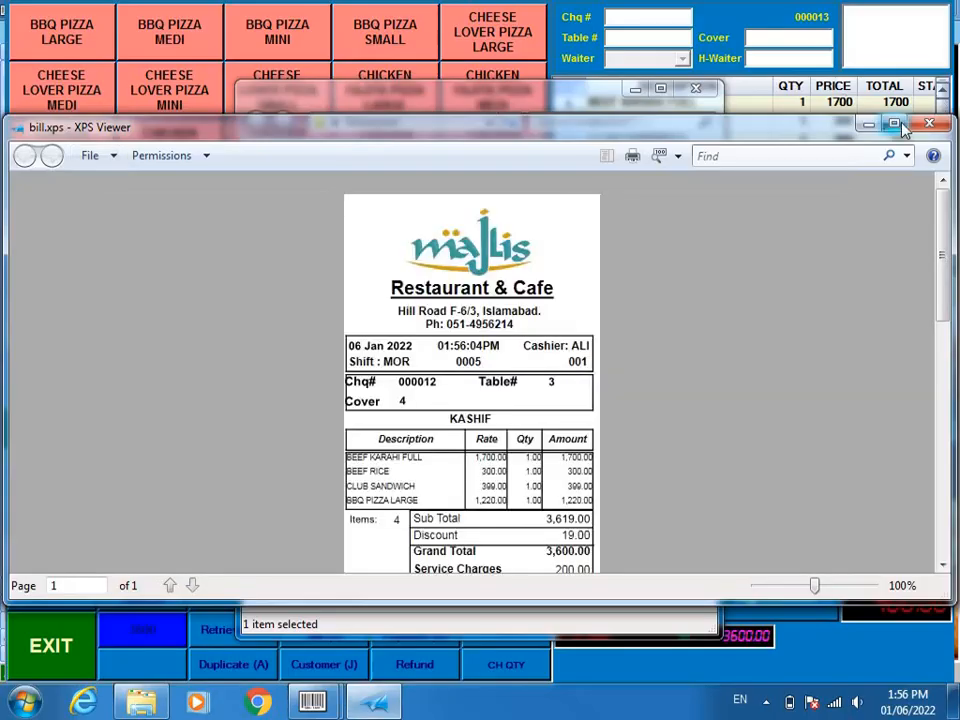
{"action": "left_click", "coordinate": [898, 126]}
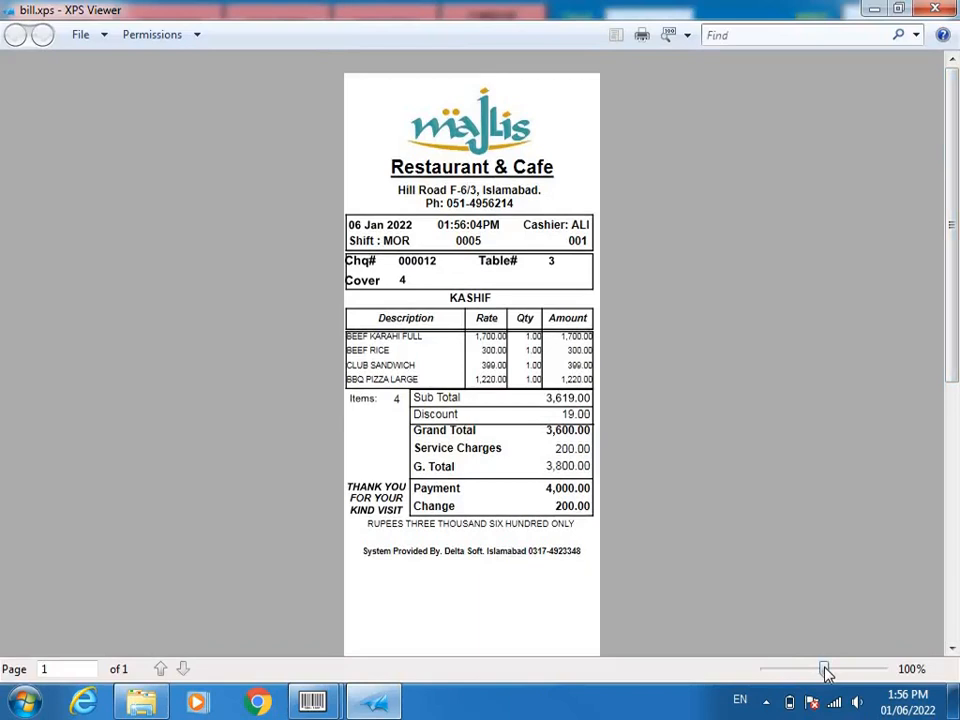
{"action": "left_click_drag", "start_coordinate": [825, 670], "coordinate": [842, 672]}
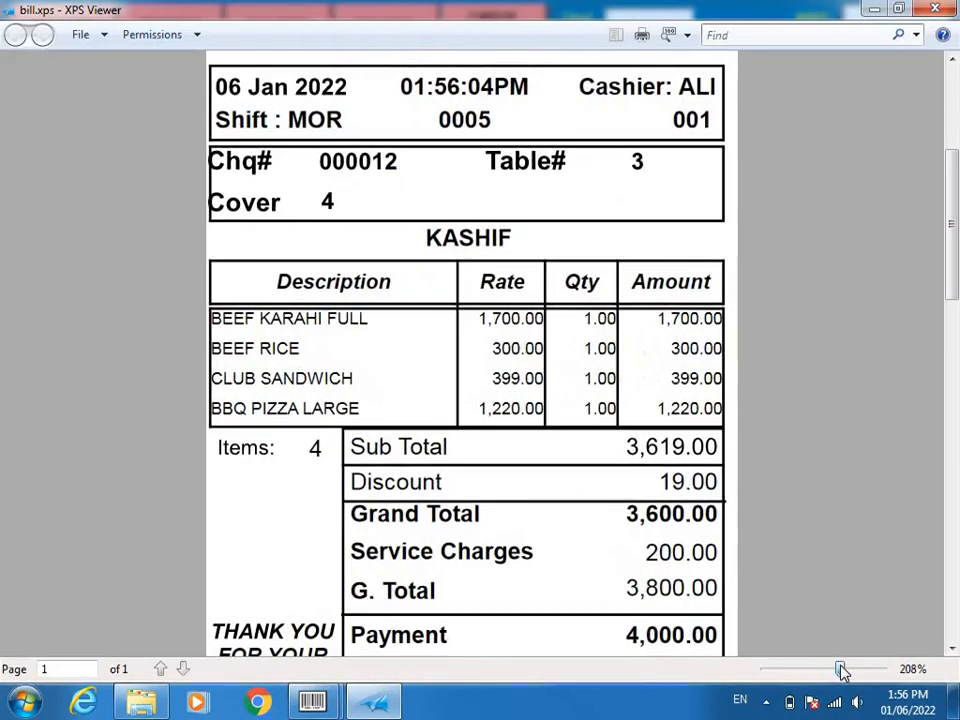
Examine the bill's header details: date, time, cashier, shift and the numbers beside the shift.
{"action": "left_click_drag", "start_coordinate": [950, 284], "coordinate": [957, 35]}
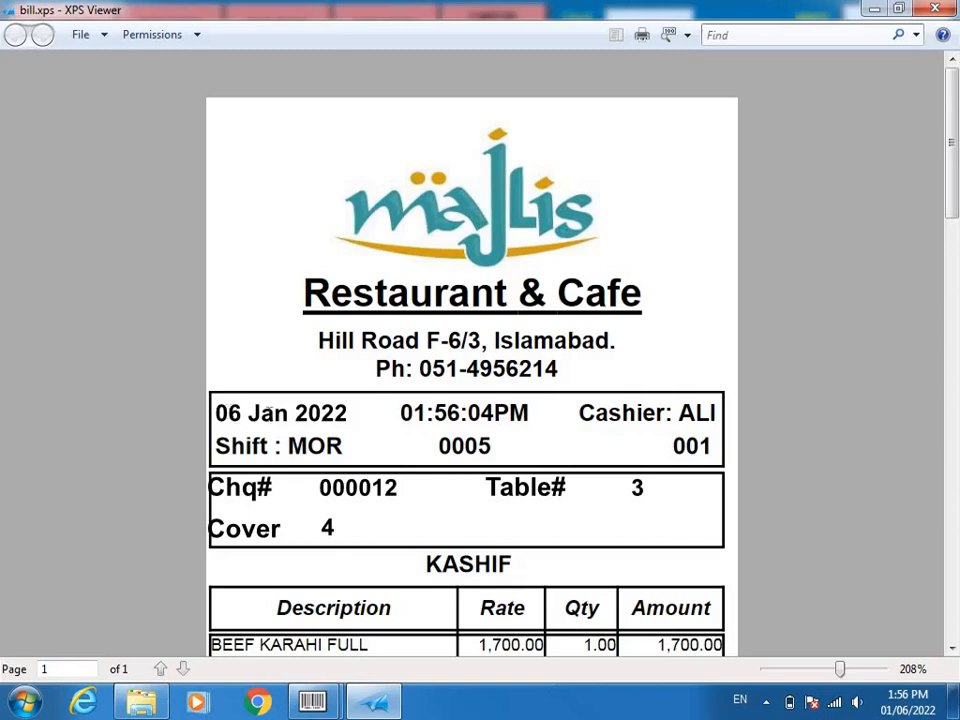
{"action": "left_click_drag", "start_coordinate": [228, 412], "coordinate": [302, 420]}
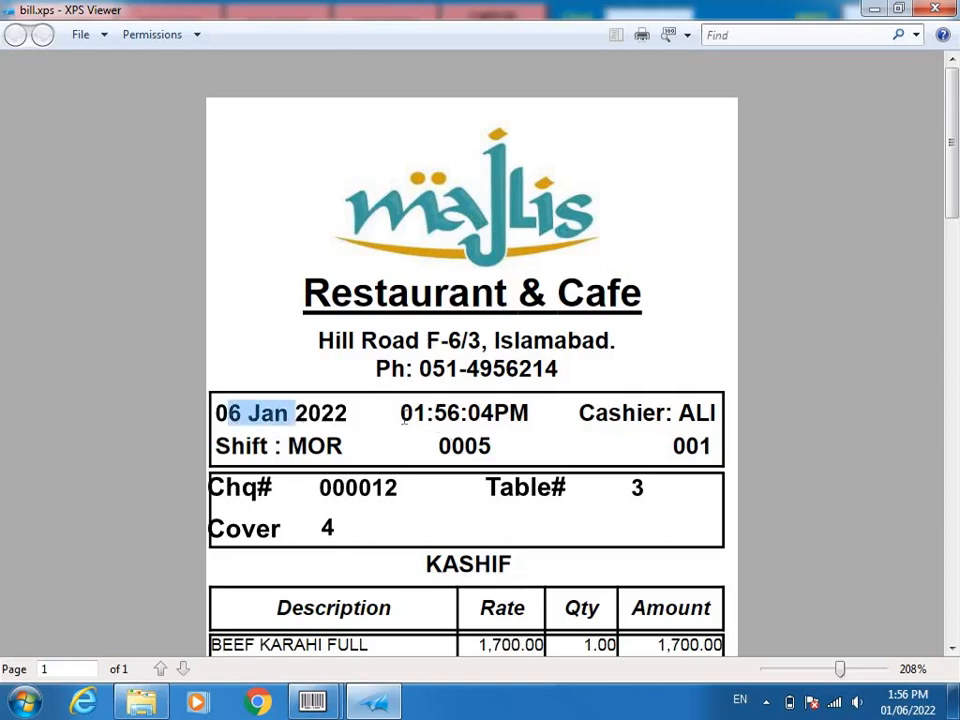
{"action": "left_click_drag", "start_coordinate": [400, 413], "coordinate": [507, 421]}
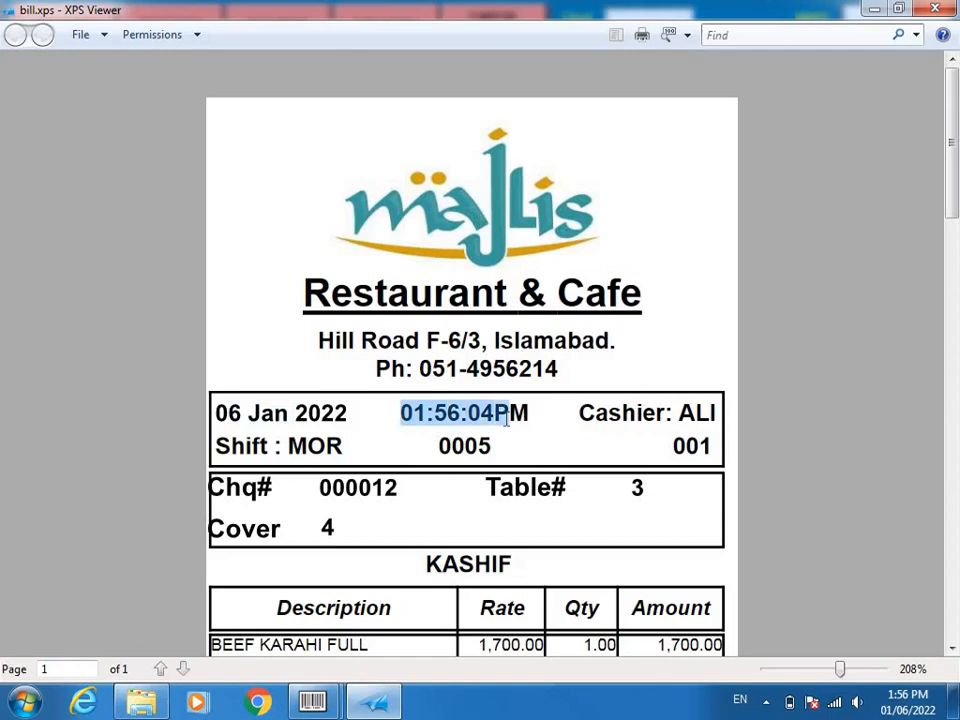
{"action": "left_click", "coordinate": [583, 420]}
{"action": "left_click_drag", "start_coordinate": [580, 416], "coordinate": [716, 418]}
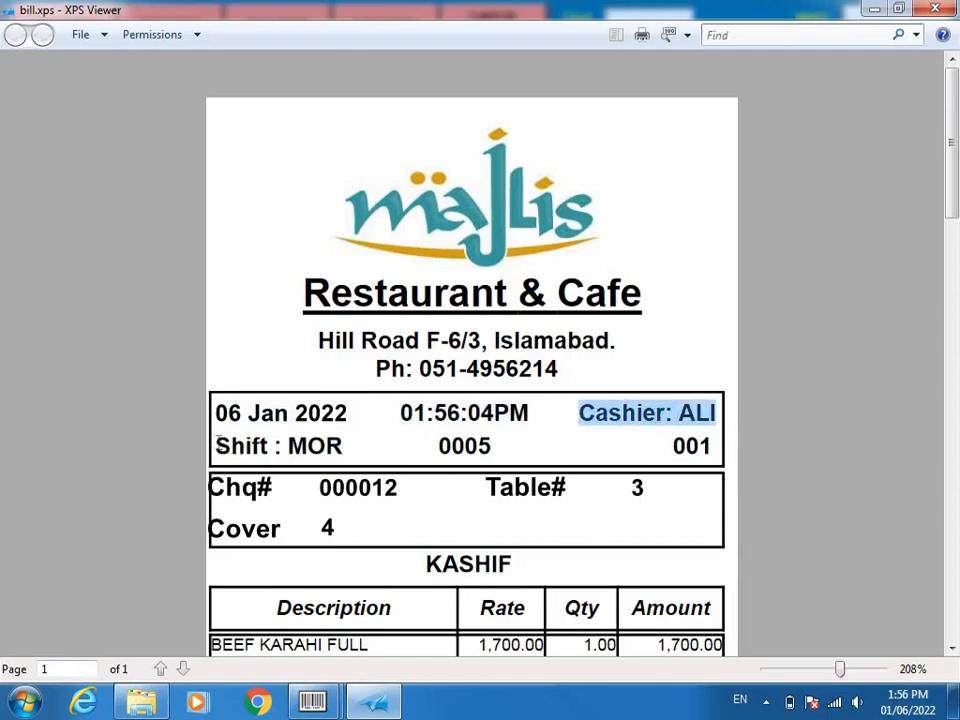
{"action": "left_click_drag", "start_coordinate": [215, 447], "coordinate": [344, 447]}
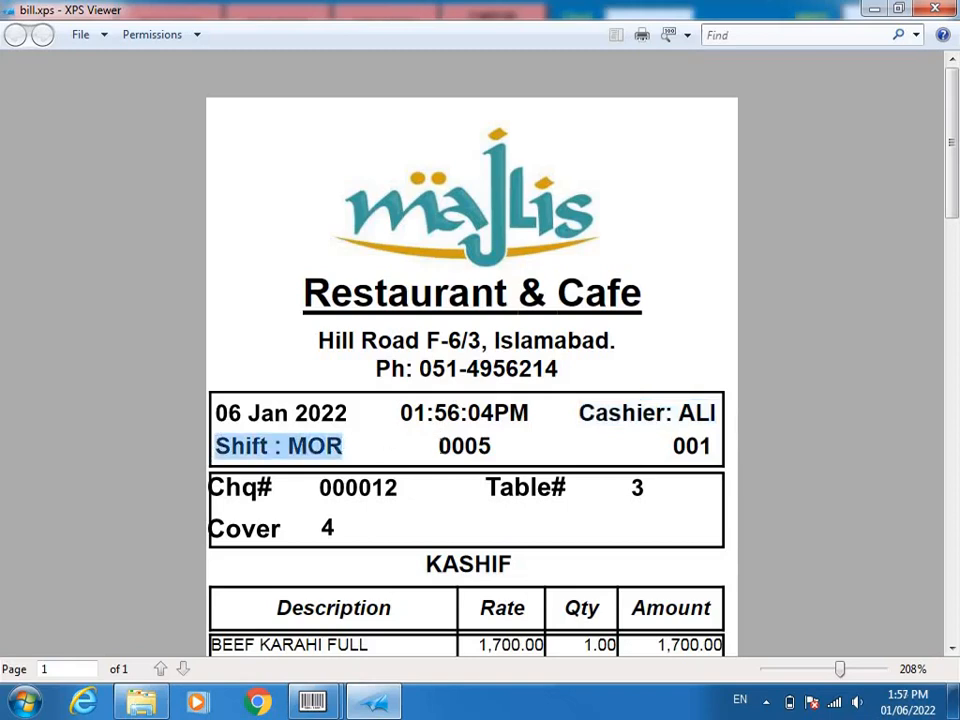
{"action": "left_click_drag", "start_coordinate": [438, 447], "coordinate": [493, 452]}
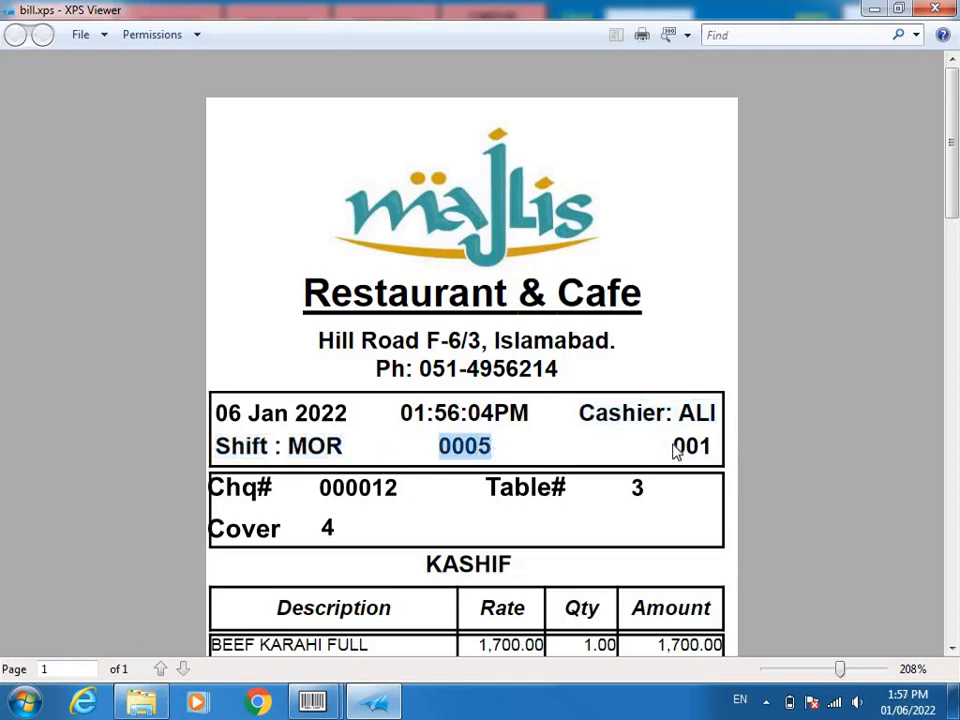
{"action": "left_click_drag", "start_coordinate": [674, 447], "coordinate": [712, 452]}
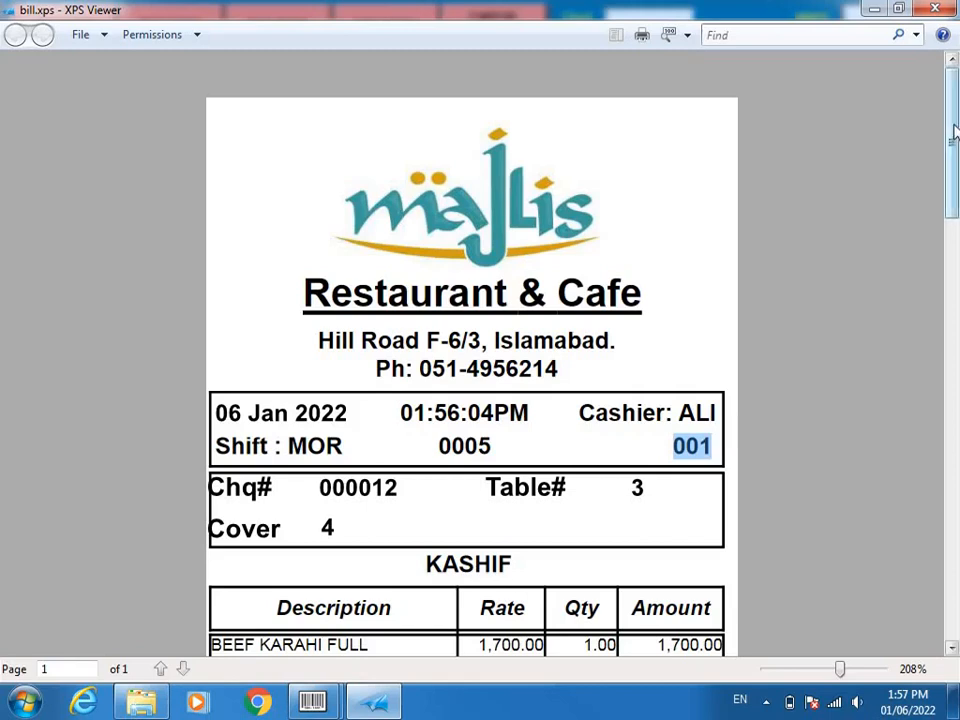
Examine the table number, cover, waiter and ordered items on the bill.
{"action": "scroll", "coordinate": [953, 130], "scroll_direction": "down", "scroll_amount": 3}
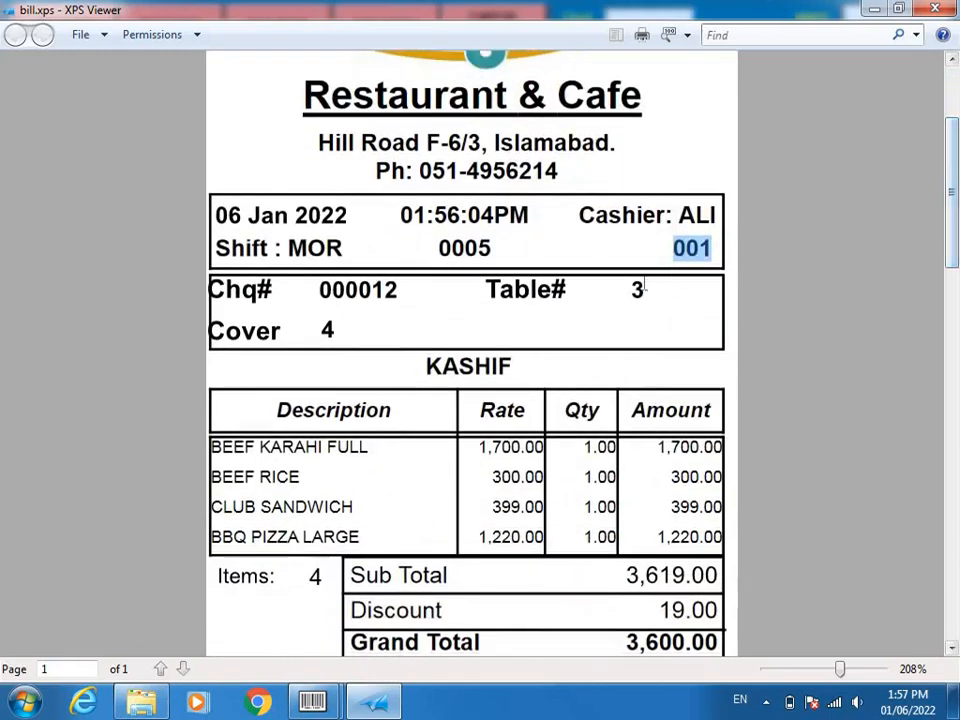
{"action": "left_click_drag", "start_coordinate": [640, 285], "coordinate": [606, 306]}
{"action": "left_click_drag", "start_coordinate": [333, 331], "coordinate": [322, 330]}
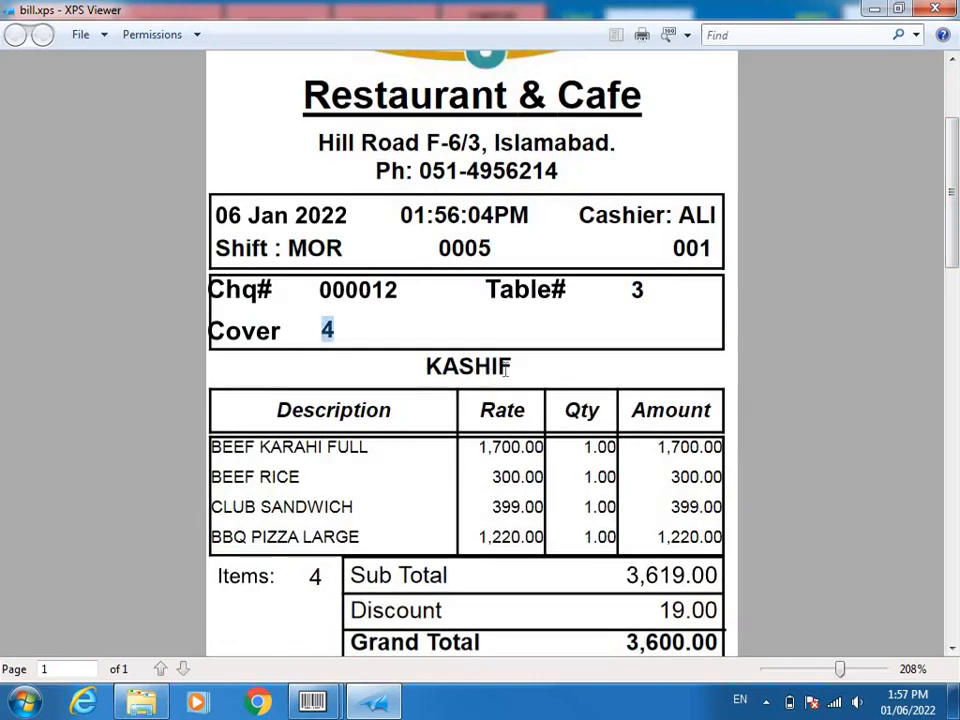
{"action": "left_click_drag", "start_coordinate": [504, 367], "coordinate": [428, 372]}
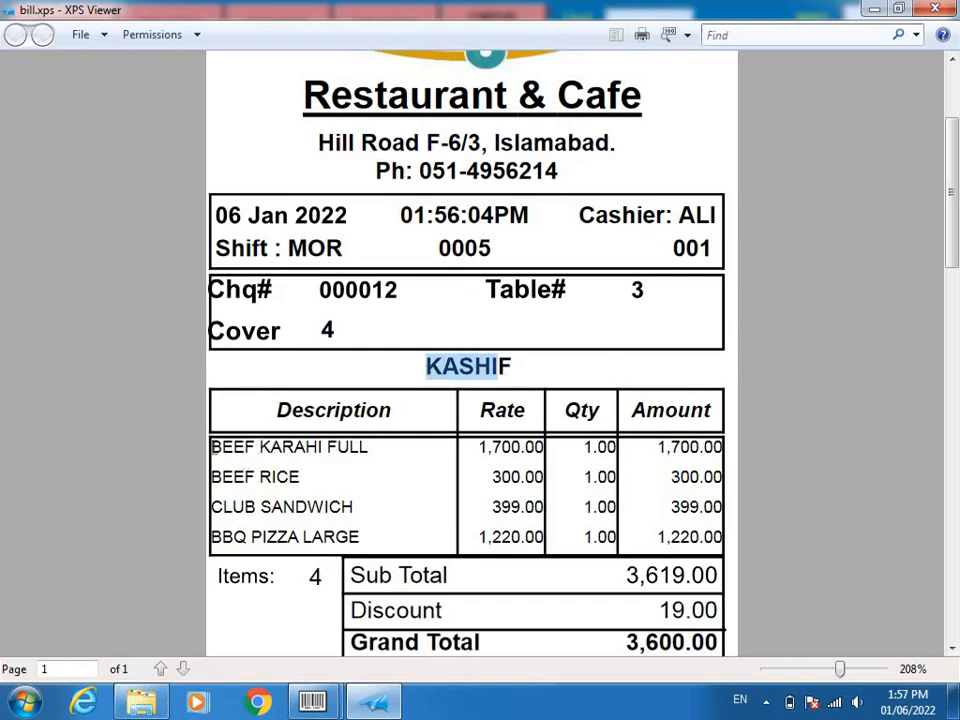
{"action": "left_click_drag", "start_coordinate": [212, 448], "coordinate": [373, 447]}
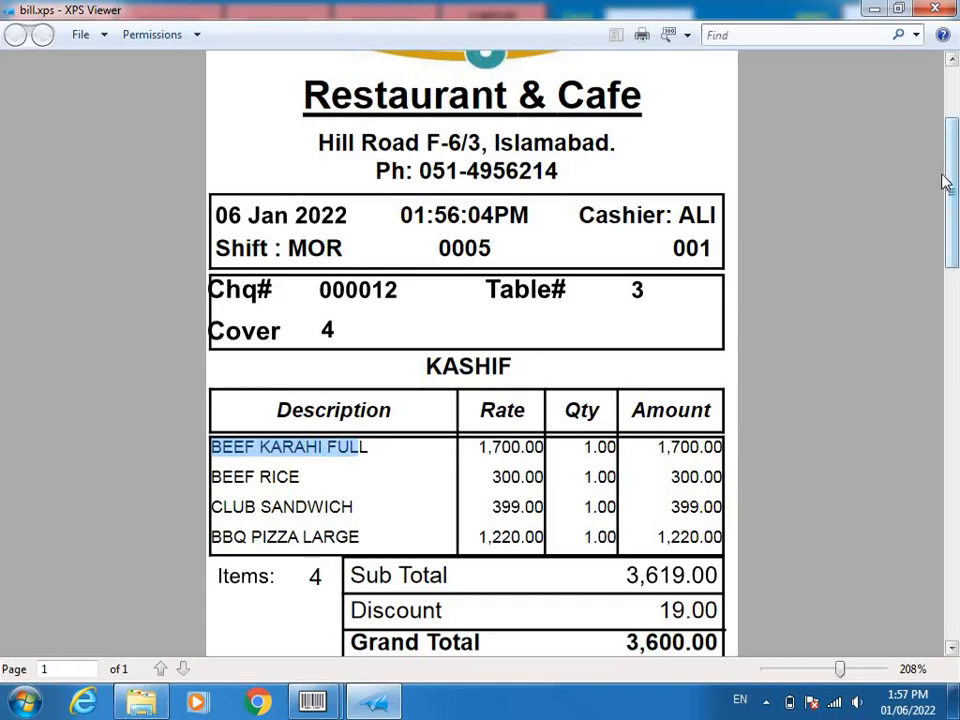
Examine the bill's grand total, service charges, payment, change and amount in words.
{"action": "scroll", "coordinate": [950, 187], "scroll_direction": "down", "scroll_amount": 5}
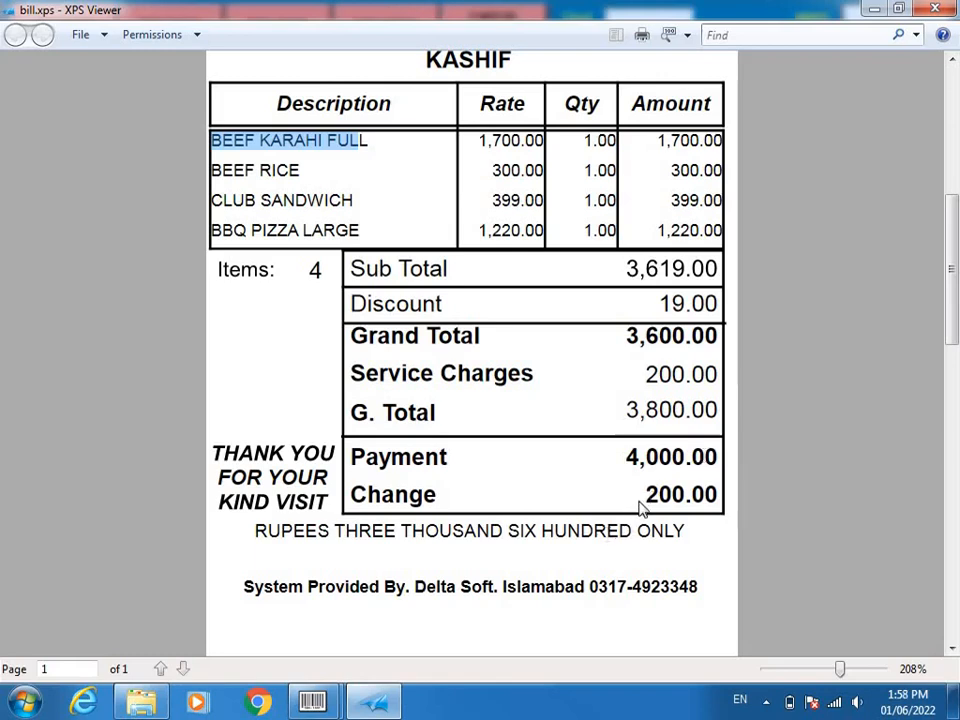
{"action": "left_click_drag", "start_coordinate": [641, 508], "coordinate": [718, 498]}
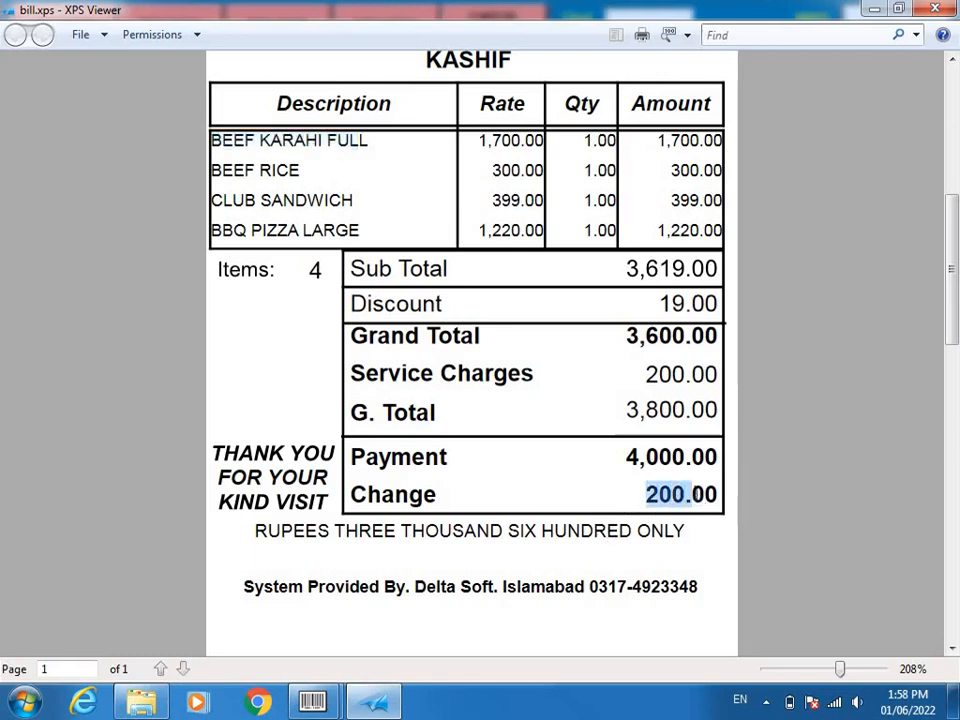
{"action": "left_click", "coordinate": [557, 554]}
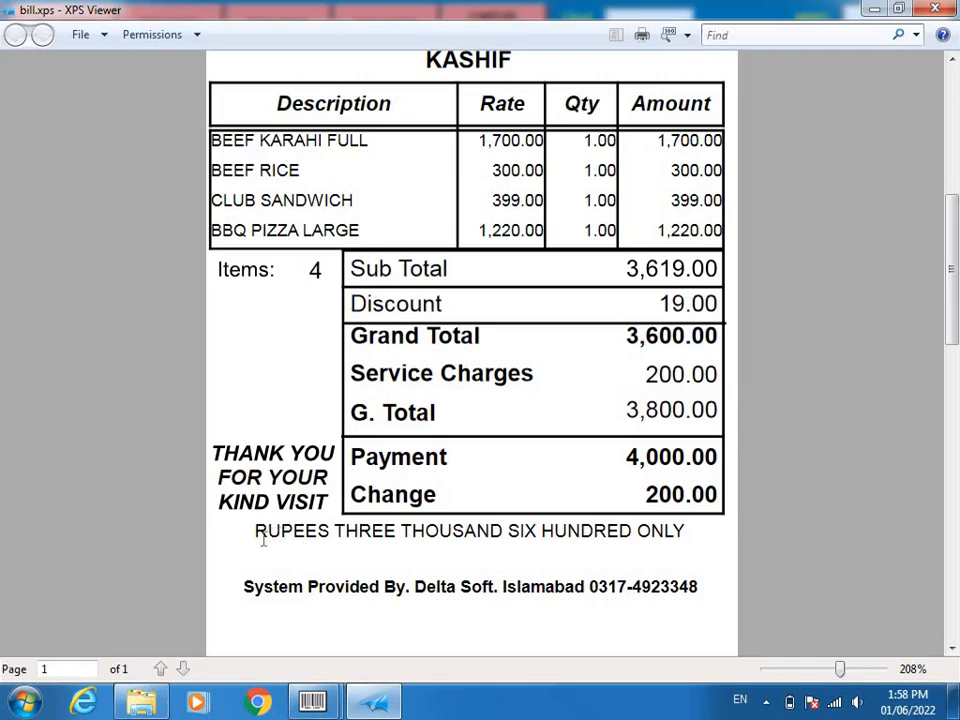
{"action": "left_click_drag", "start_coordinate": [258, 533], "coordinate": [504, 557]}
{"action": "left_click_drag", "start_coordinate": [604, 565], "coordinate": [690, 540]}
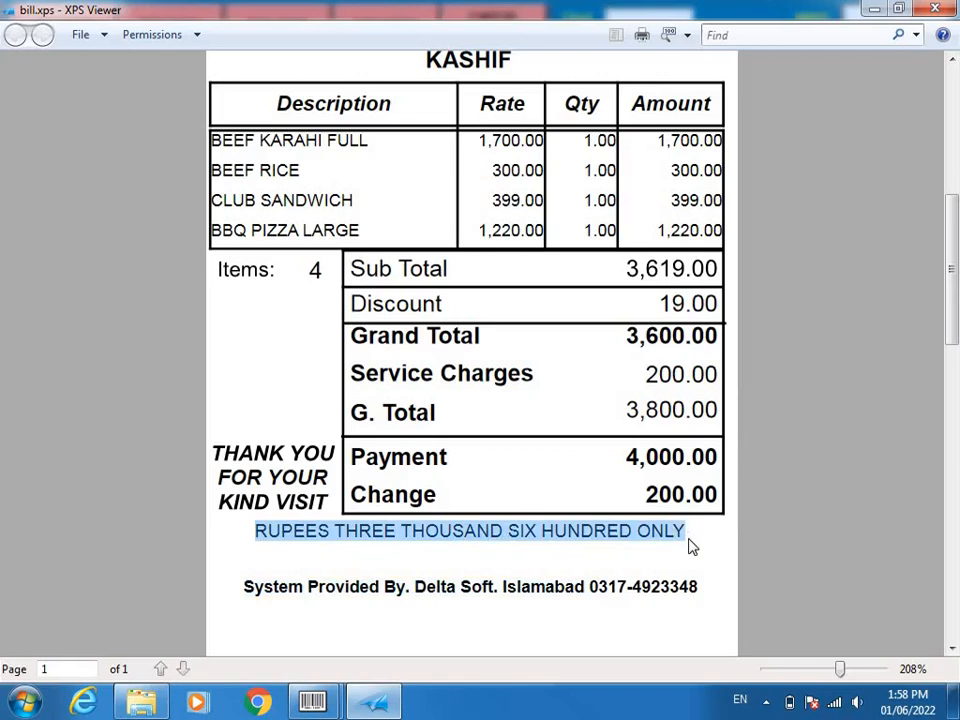
{"action": "left_click", "coordinate": [614, 571]}
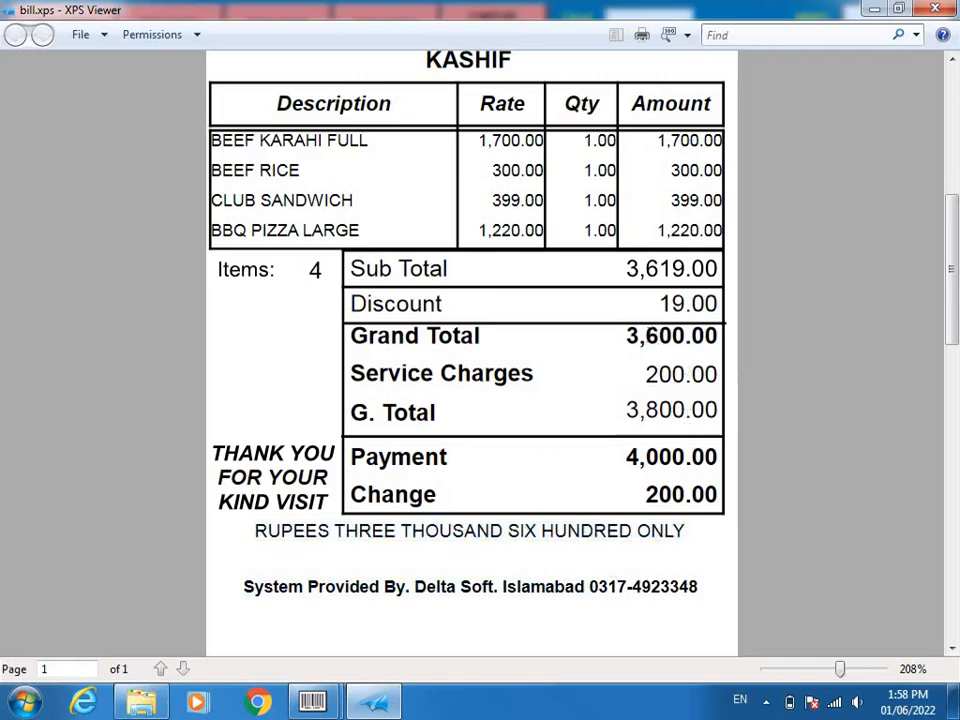
{"action": "left_click_drag", "start_coordinate": [627, 336], "coordinate": [690, 336]}
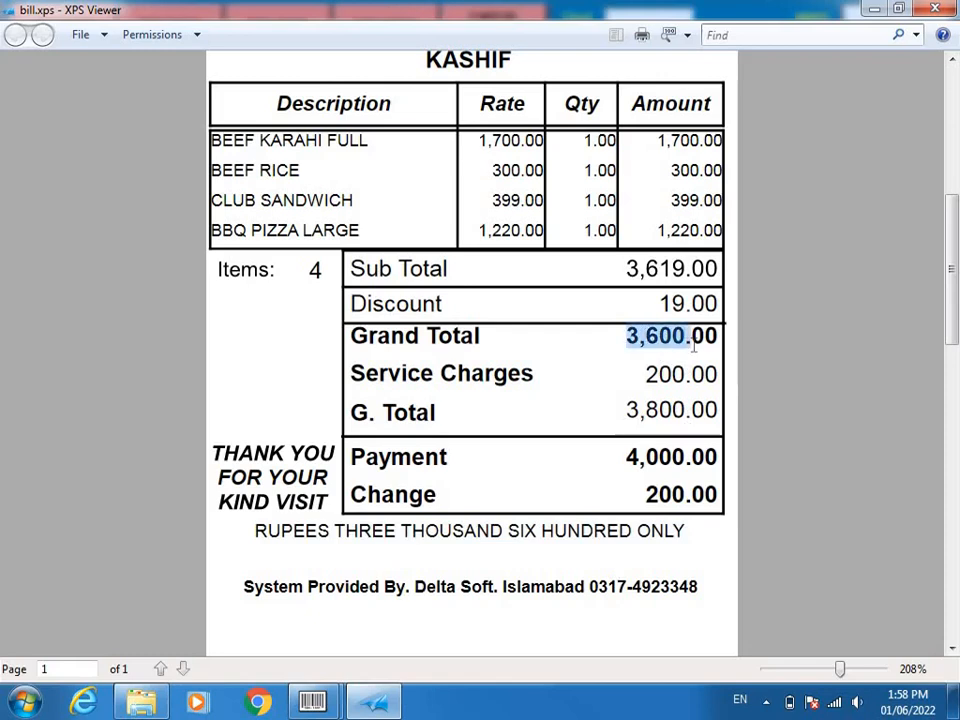
Close the bill and the Restaurant folder, and exit the sales screen to the main window.
{"action": "left_click_drag", "start_coordinate": [955, 268], "coordinate": [948, 15]}
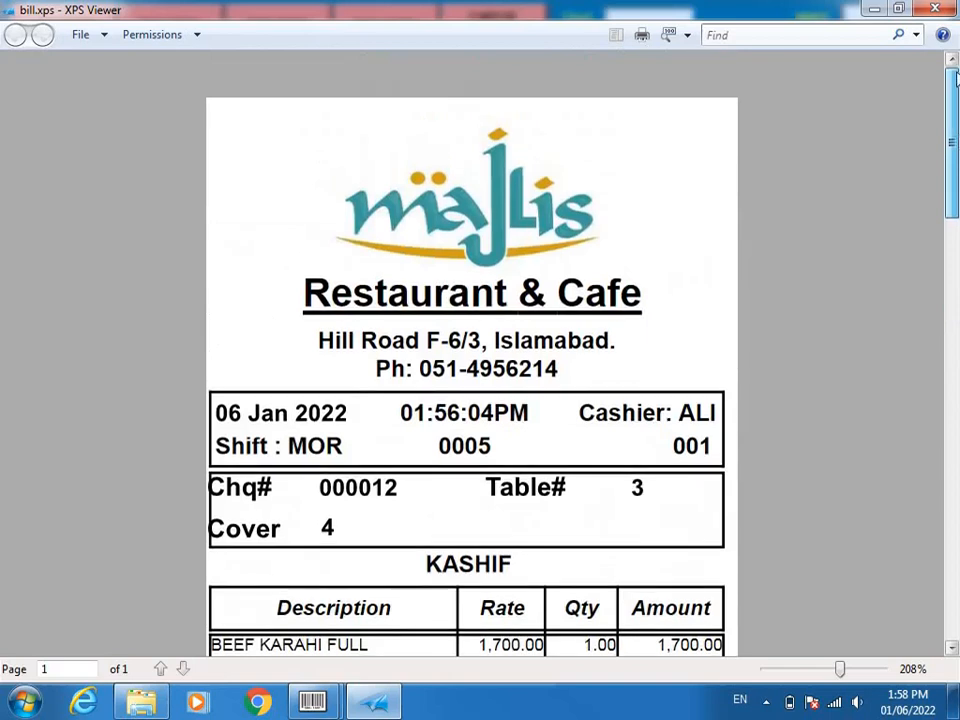
{"action": "left_click", "coordinate": [948, 10]}
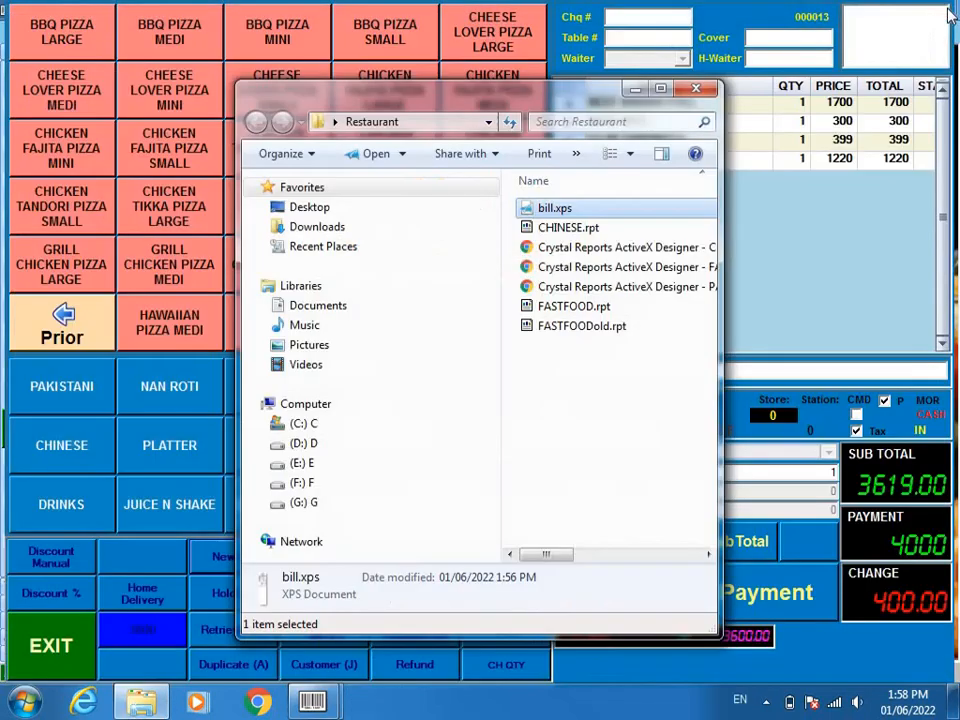
{"action": "left_click", "coordinate": [698, 90]}
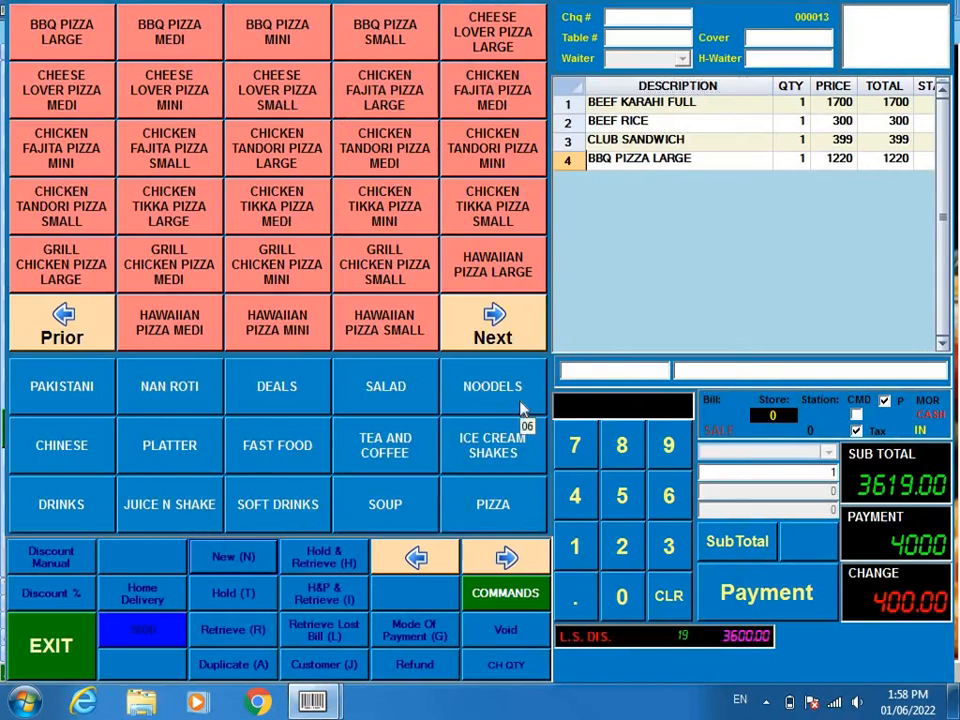
{"action": "left_click", "coordinate": [65, 640]}
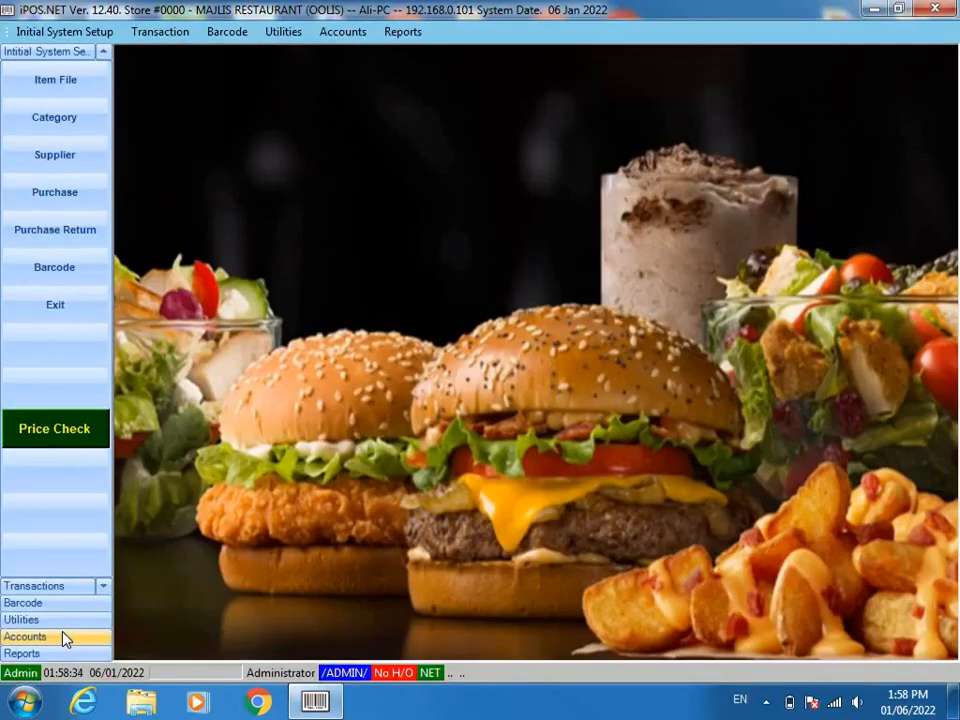
Open the Present Stock Position form from the periodic stock position reports.
{"action": "left_click", "coordinate": [296, 40]}
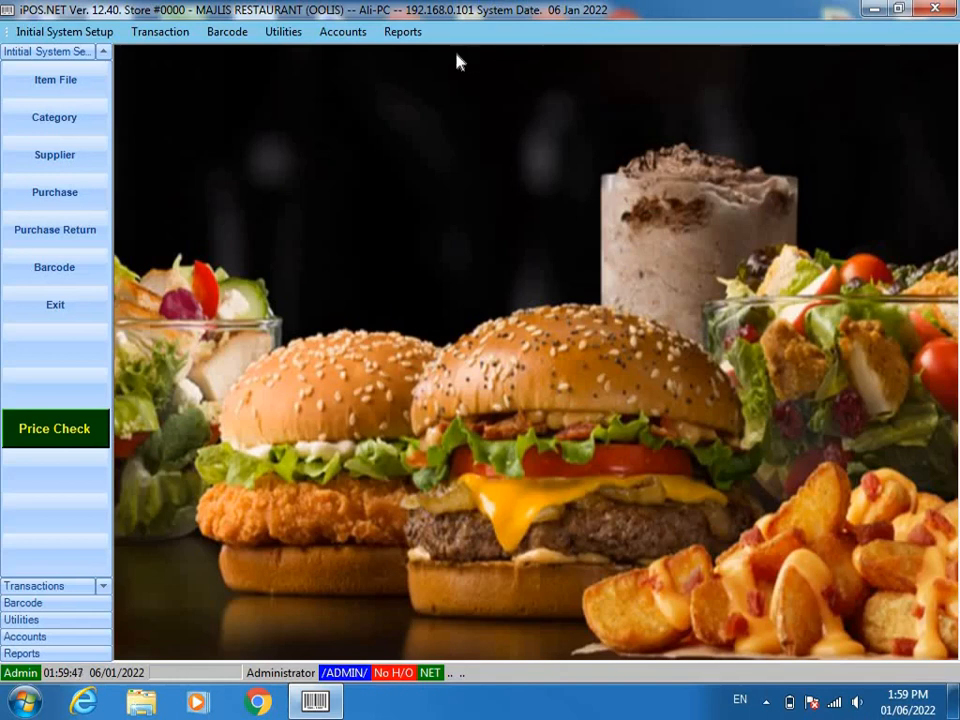
{"action": "left_click", "coordinate": [401, 32]}
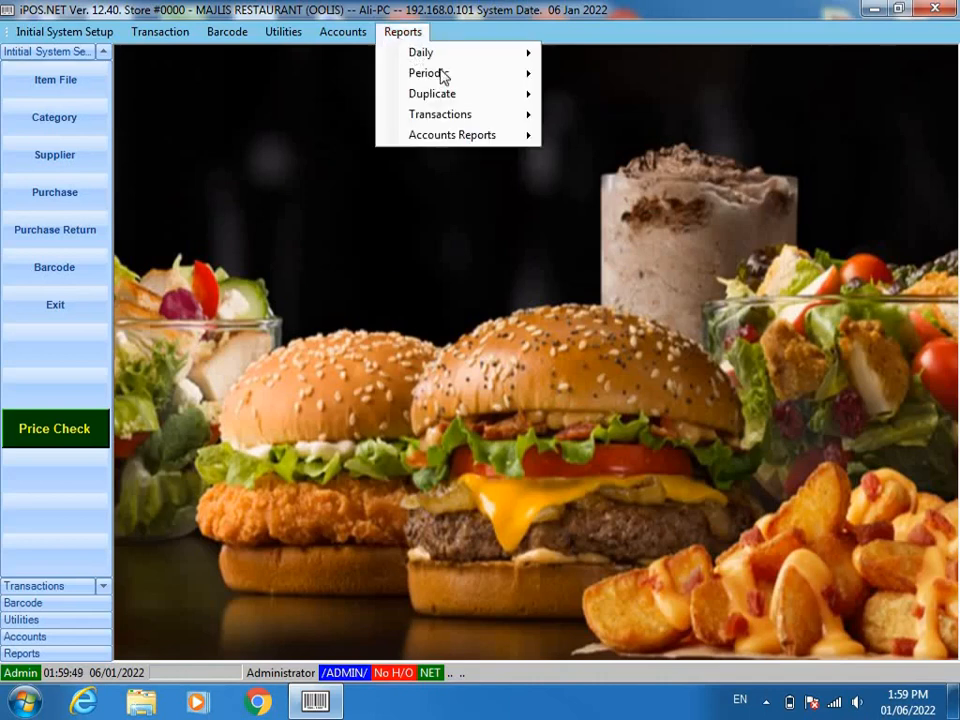
{"action": "mouse_move", "coordinate": [500, 74]}
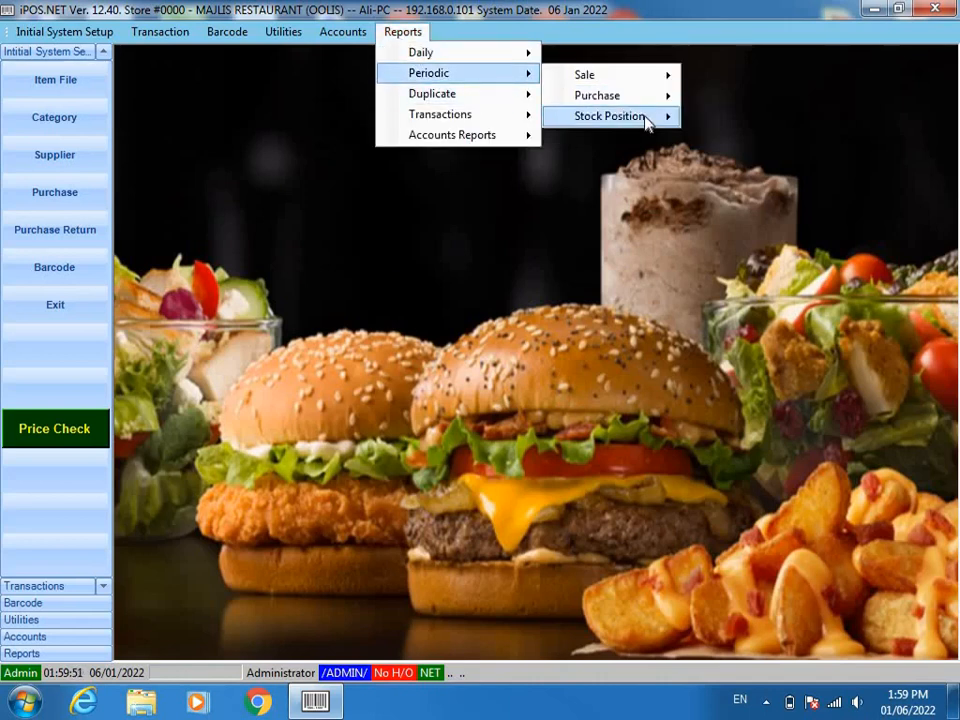
{"action": "mouse_move", "coordinate": [648, 118]}
{"action": "left_click", "coordinate": [714, 119]}
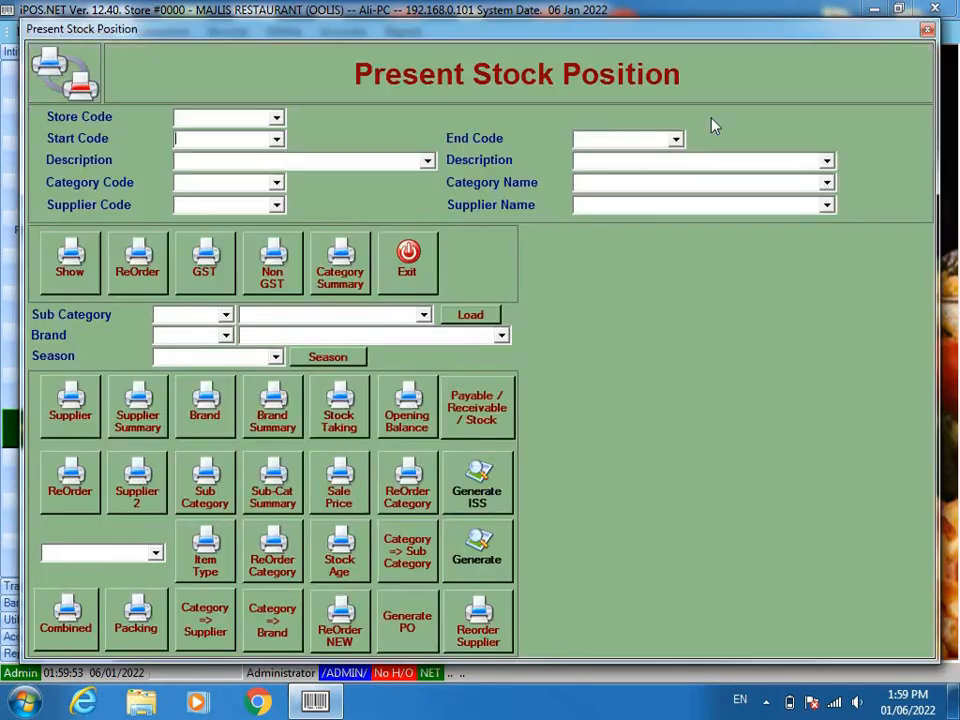
Filter the stock position by category code 99, RAW MATERIALS, and show the report.
{"action": "left_click", "coordinate": [257, 181]}
{"action": "type", "text": "99"}
{"action": "left_click", "coordinate": [276, 186]}
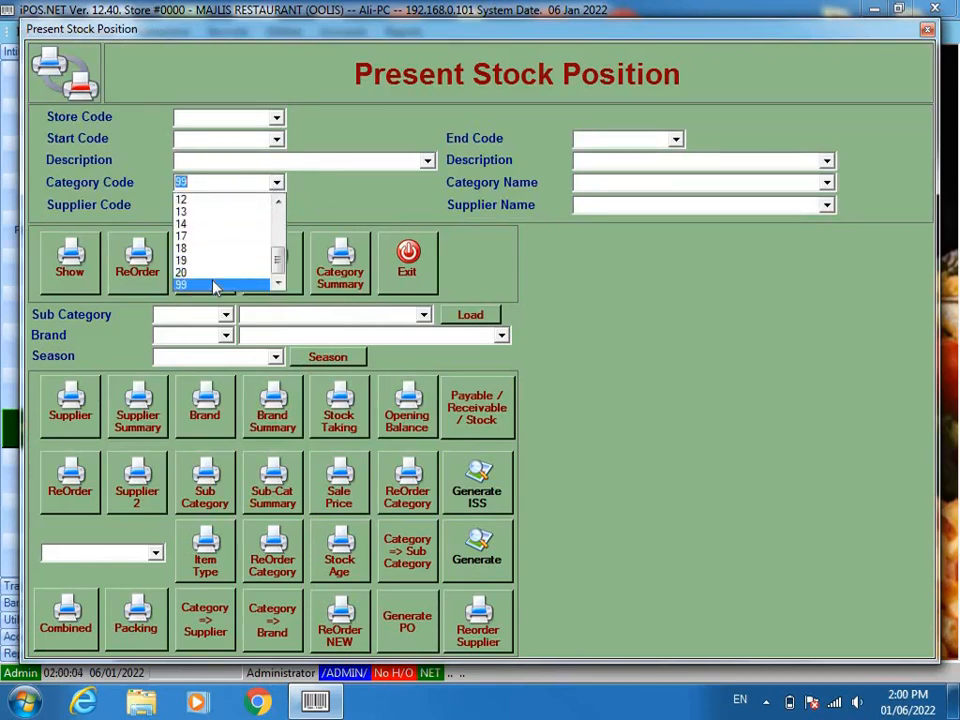
{"action": "left_click", "coordinate": [213, 287]}
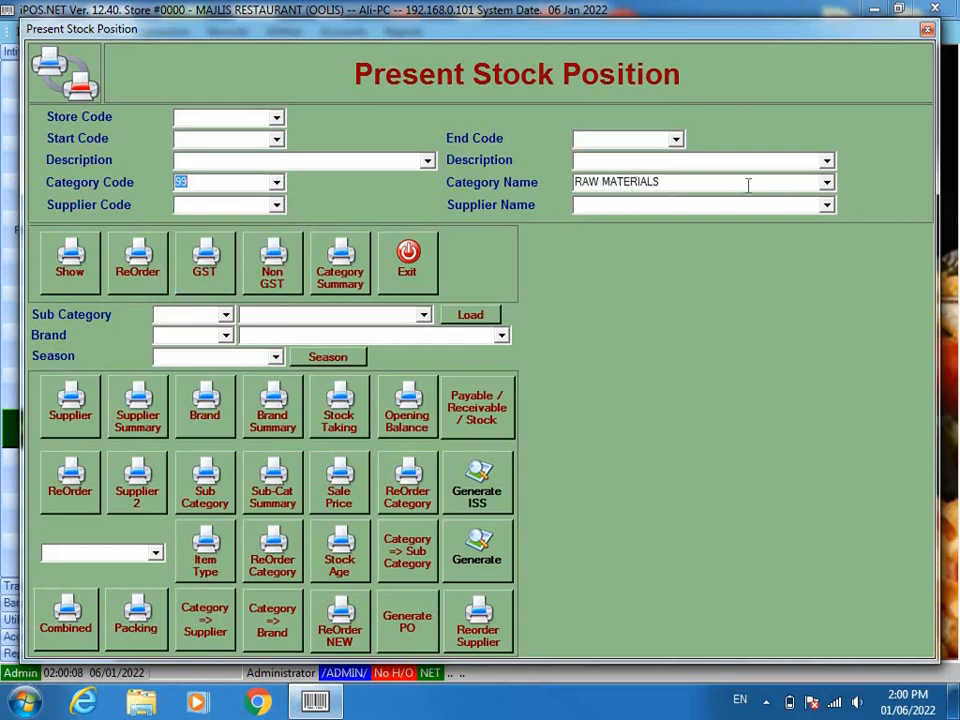
{"action": "left_click", "coordinate": [70, 274]}
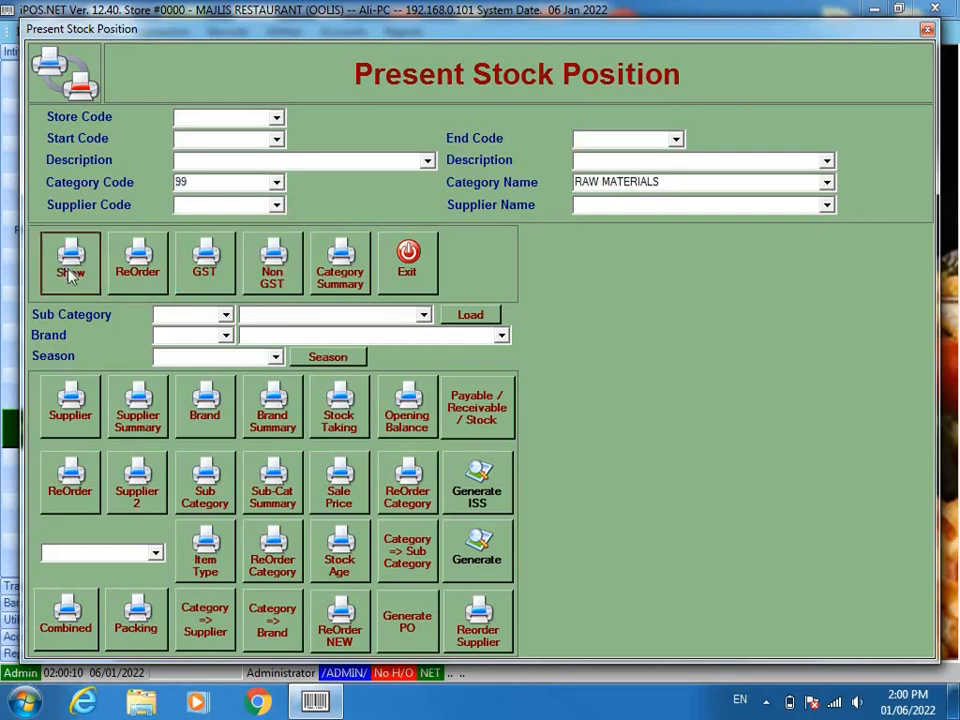
Check the in-hand quantity of CHICKEN in the raw materials stock report and enlarge the report to 150%.
{"action": "left_click", "coordinate": [557, 480]}
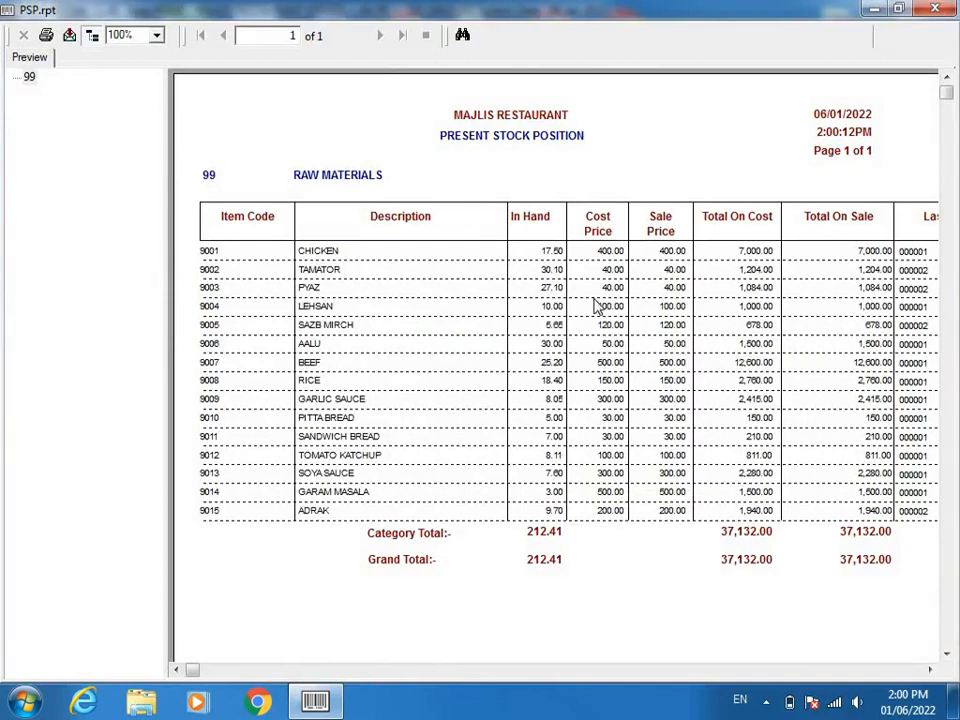
{"action": "left_click", "coordinate": [552, 252]}
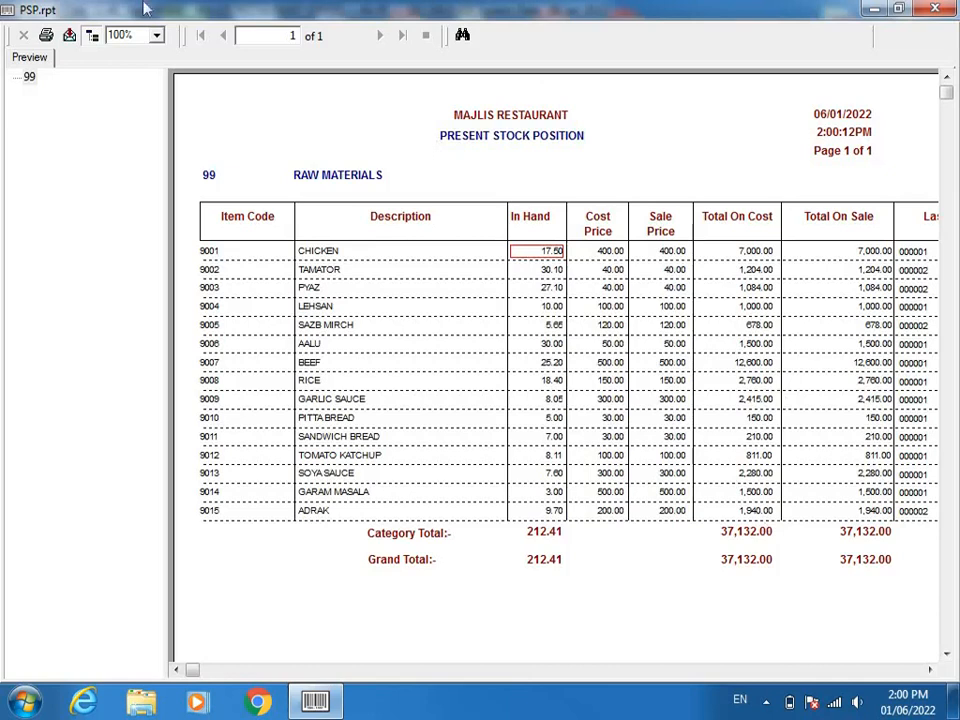
{"action": "left_click", "coordinate": [157, 40]}
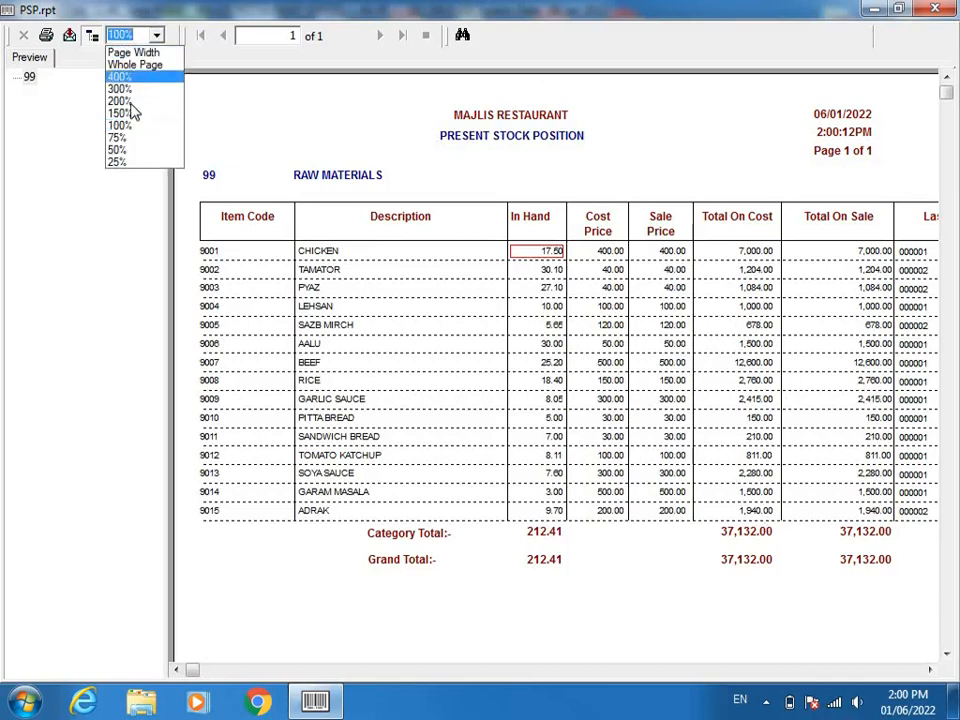
{"action": "left_click", "coordinate": [133, 114]}
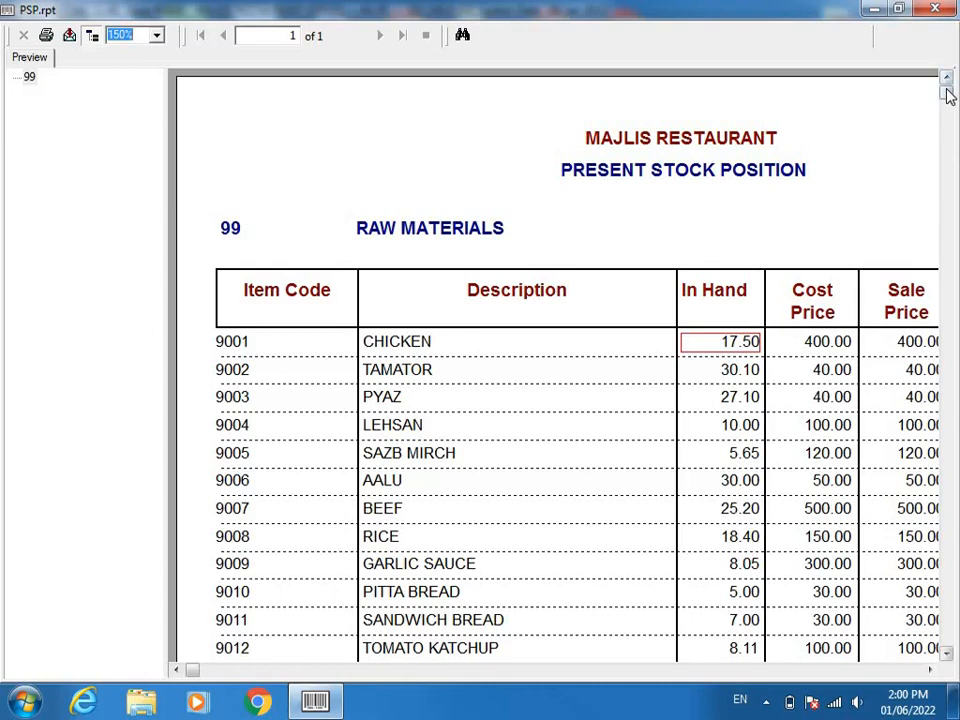
Examine the in-hand quantities of the raw materials one by one, from TAMATOR down to GARLIC SAUCE.
{"action": "left_click_drag", "start_coordinate": [948, 94], "coordinate": [941, 223]}
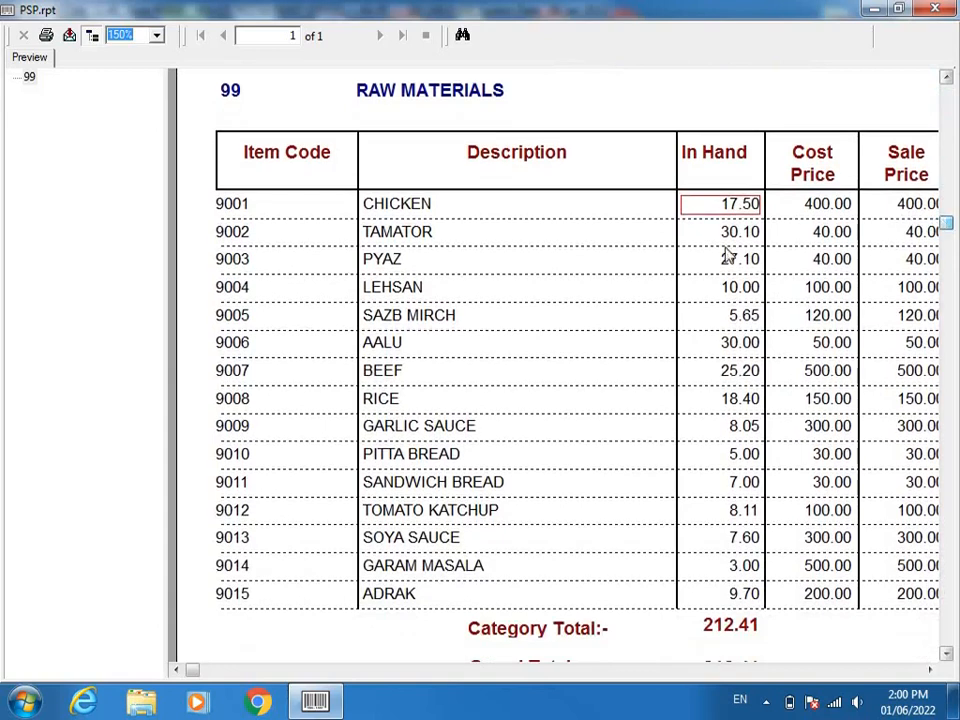
{"action": "left_click", "coordinate": [737, 236]}
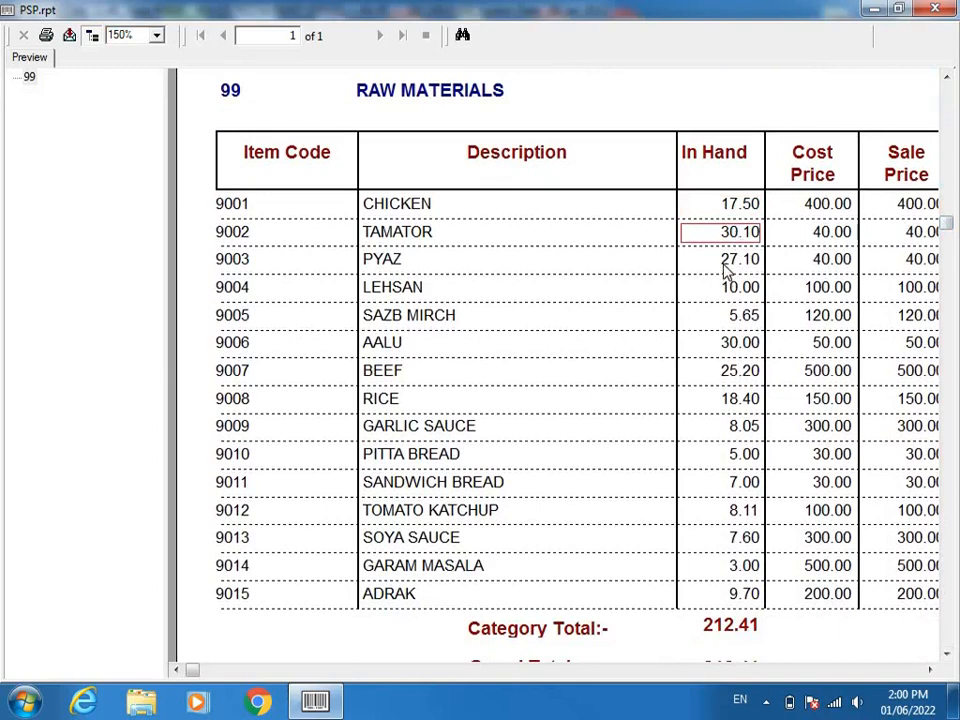
{"action": "left_click", "coordinate": [726, 268]}
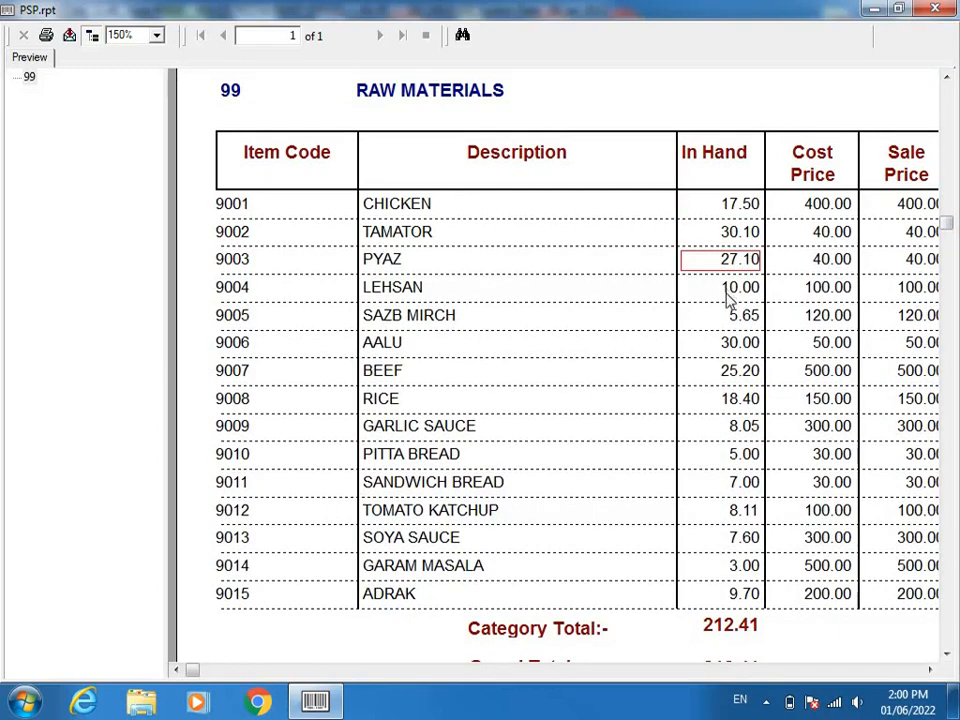
{"action": "left_click", "coordinate": [729, 293]}
{"action": "left_click", "coordinate": [741, 318]}
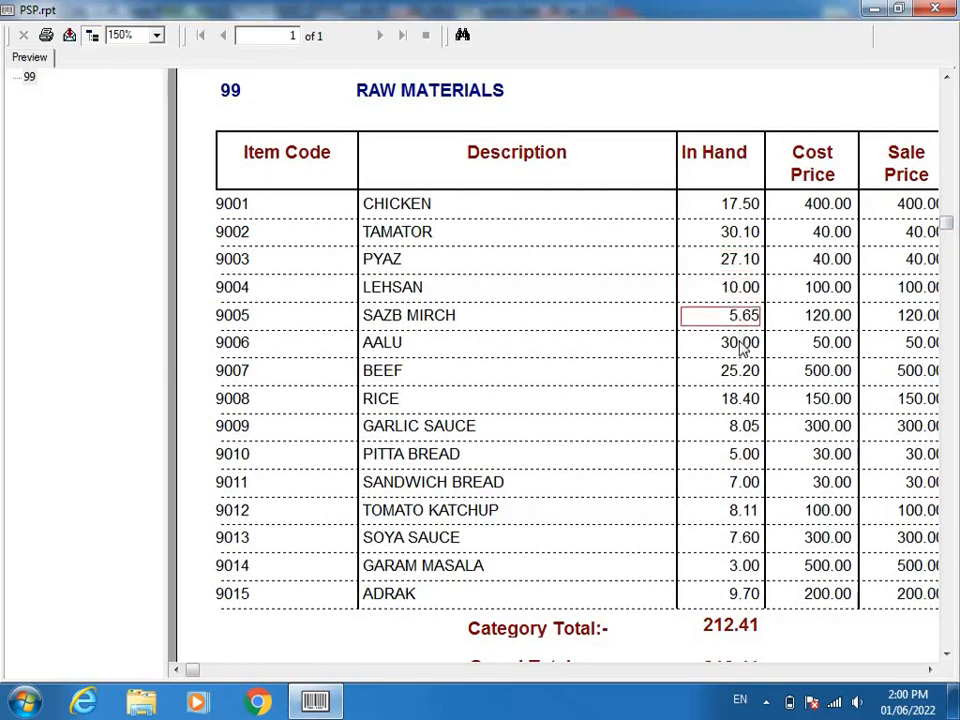
{"action": "left_click", "coordinate": [741, 345]}
{"action": "left_click", "coordinate": [741, 376]}
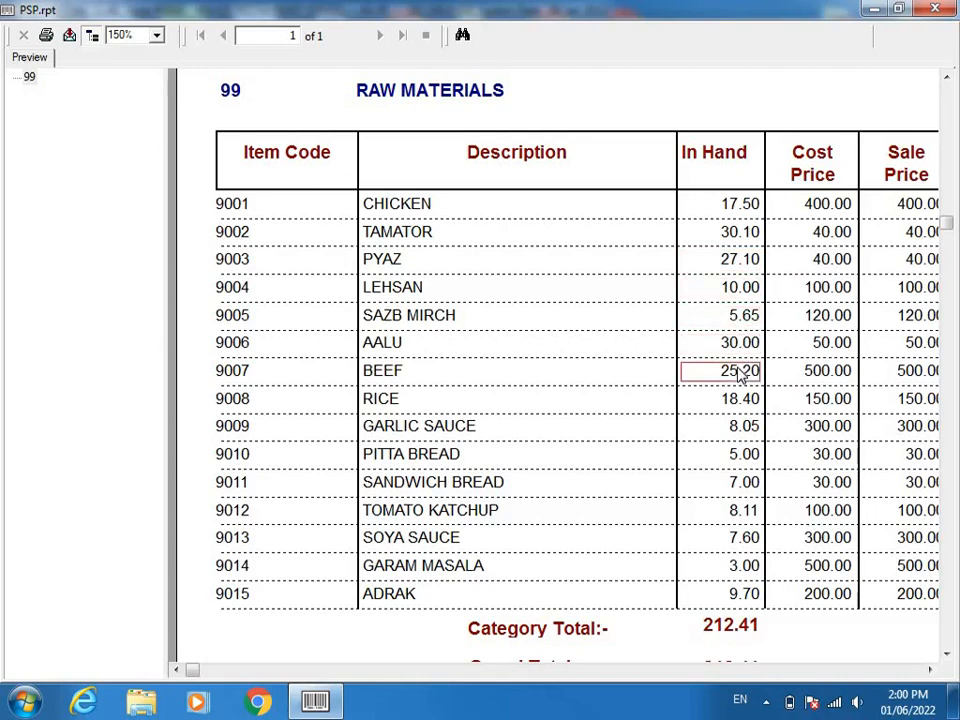
{"action": "left_click", "coordinate": [736, 400]}
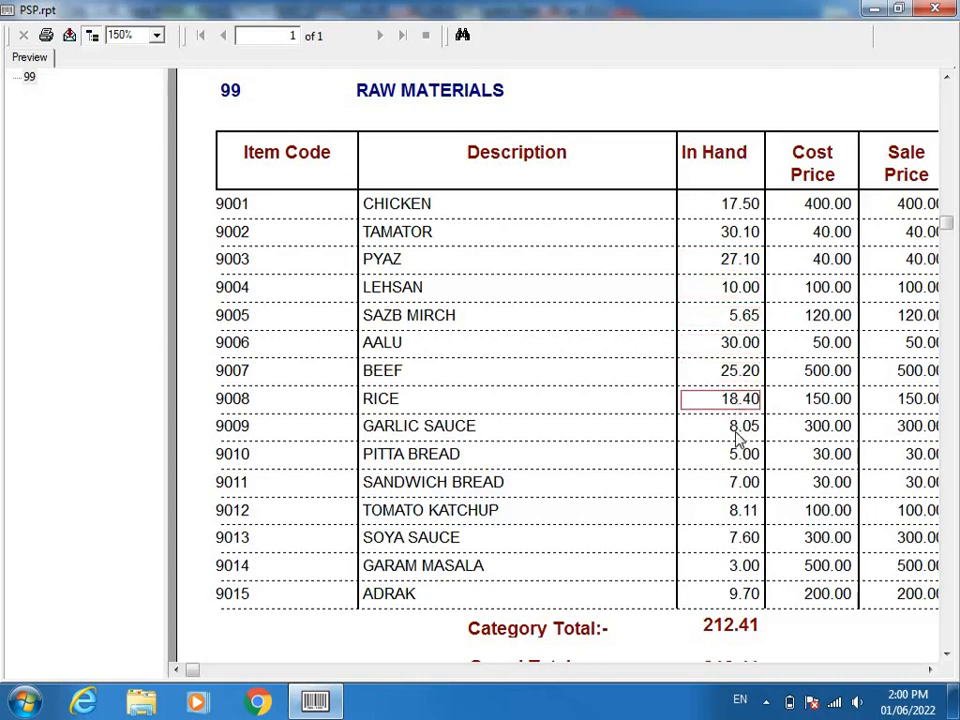
{"action": "left_click", "coordinate": [738, 436]}
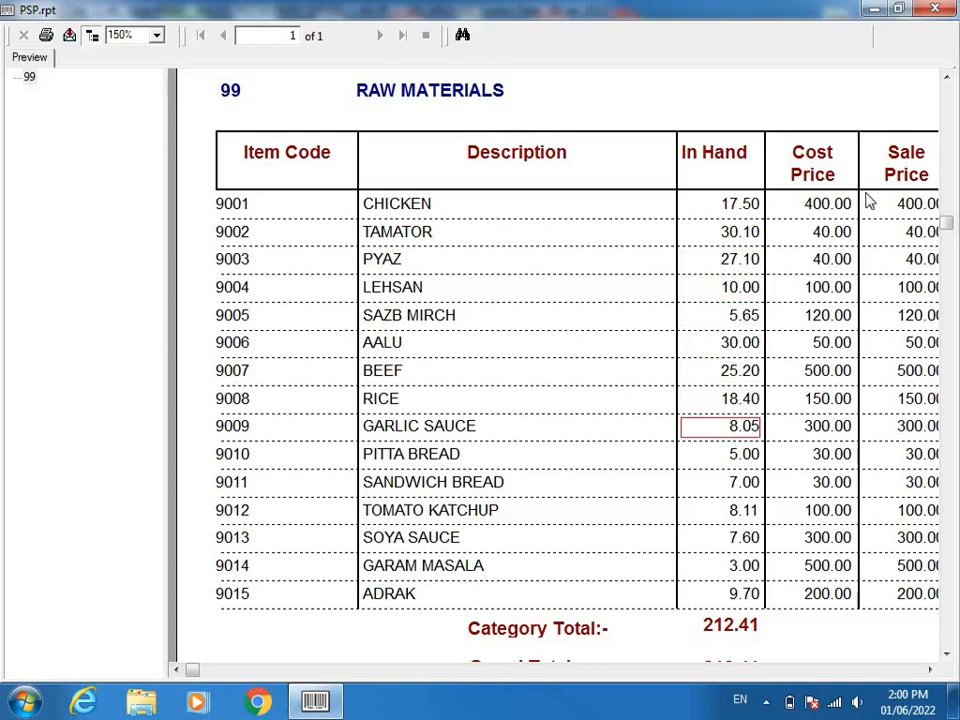
Close the stock report preview and exit the Present Stock Position form to the main window.
{"action": "left_click", "coordinate": [936, 10]}
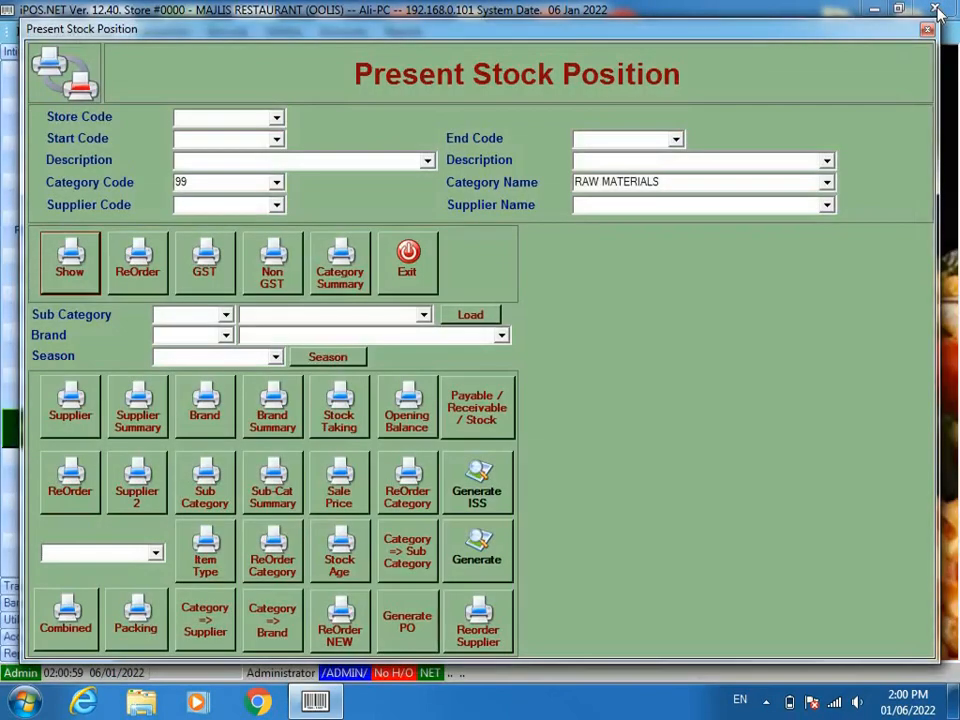
{"action": "left_click", "coordinate": [409, 257]}
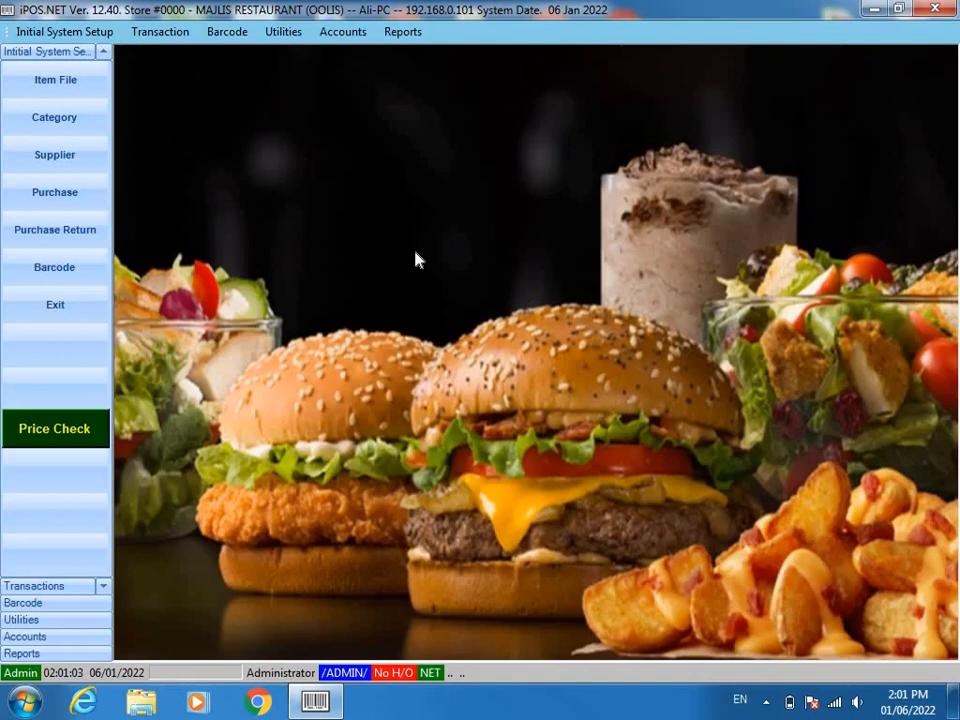